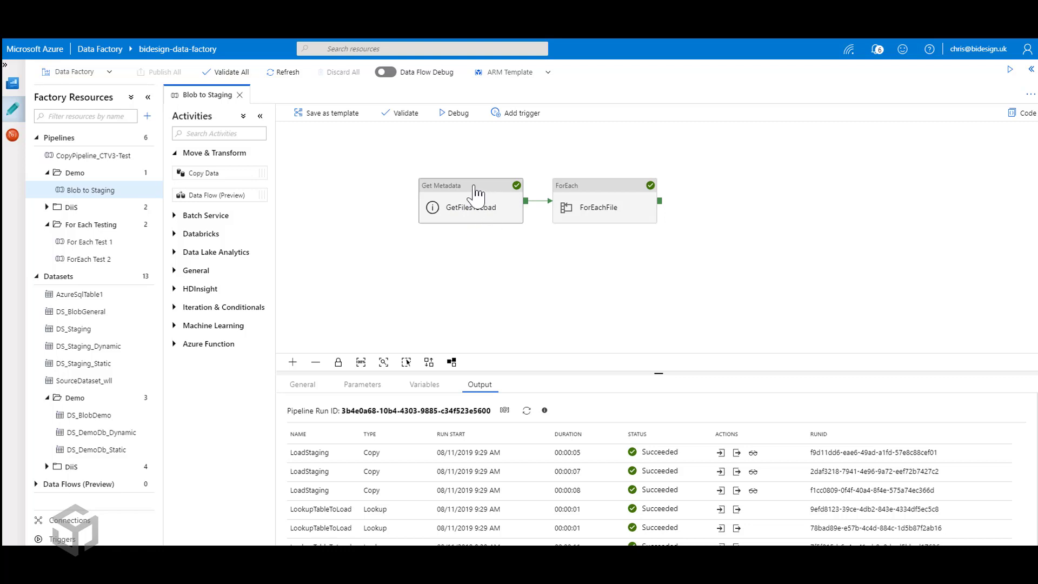
# Examine the ForEachFile settings in the Blob to Staging pipeline and the LoadStaging activity inside the loop
pyautogui.click(606, 193)
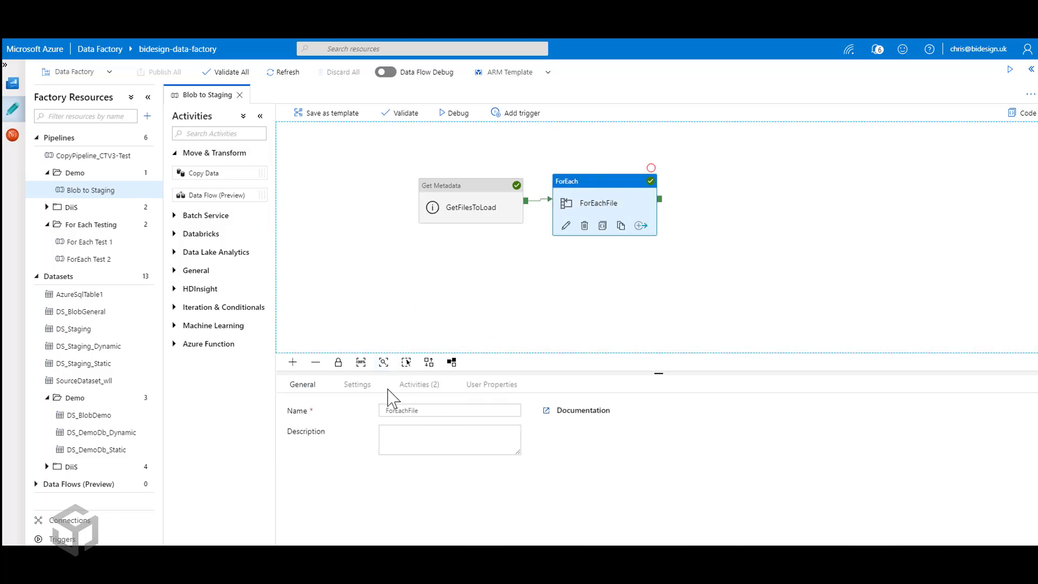
pyautogui.click(360, 386)
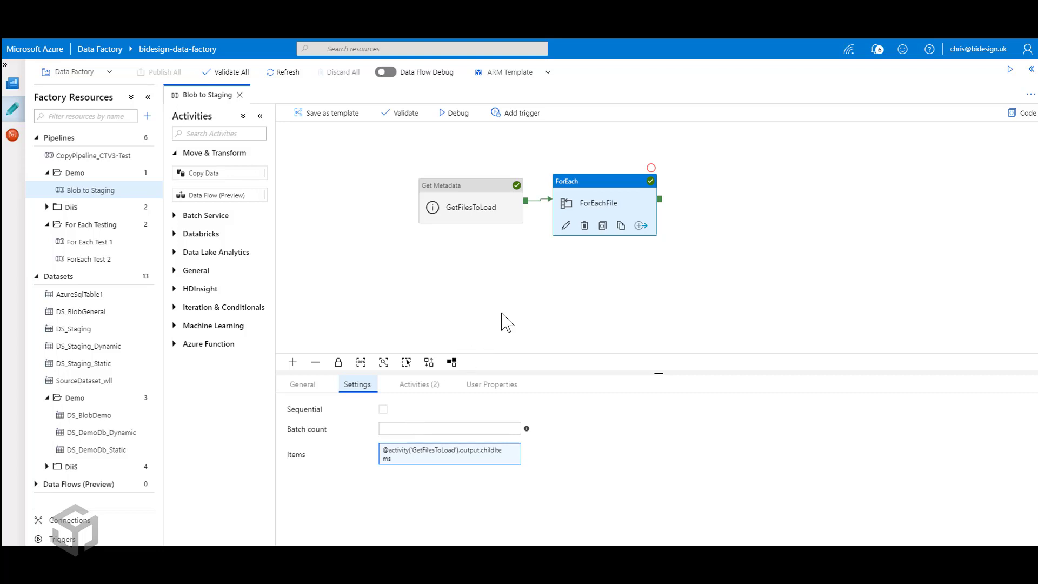
pyautogui.doubleClick(605, 188)
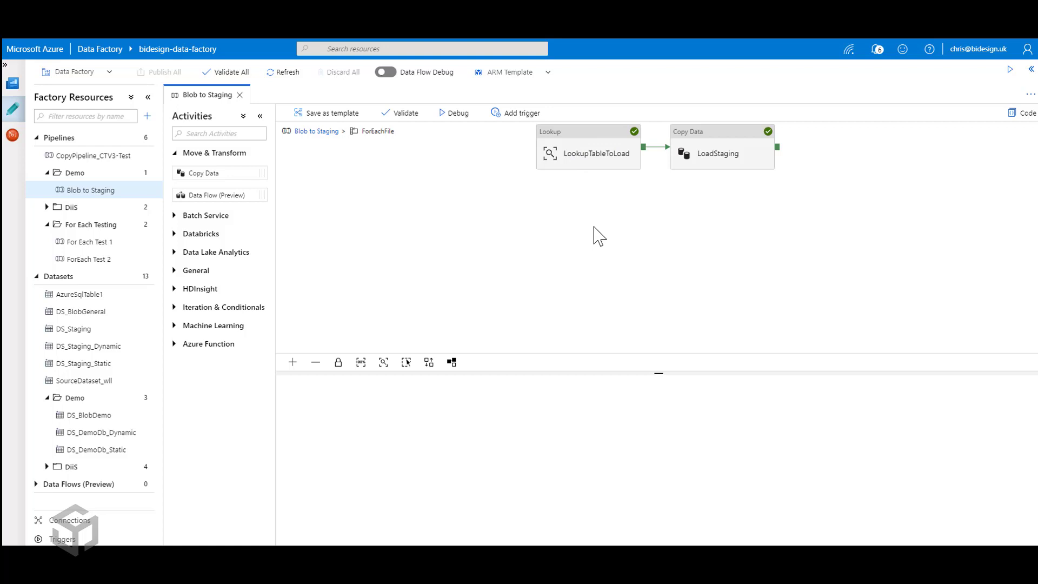
pyautogui.click(729, 141)
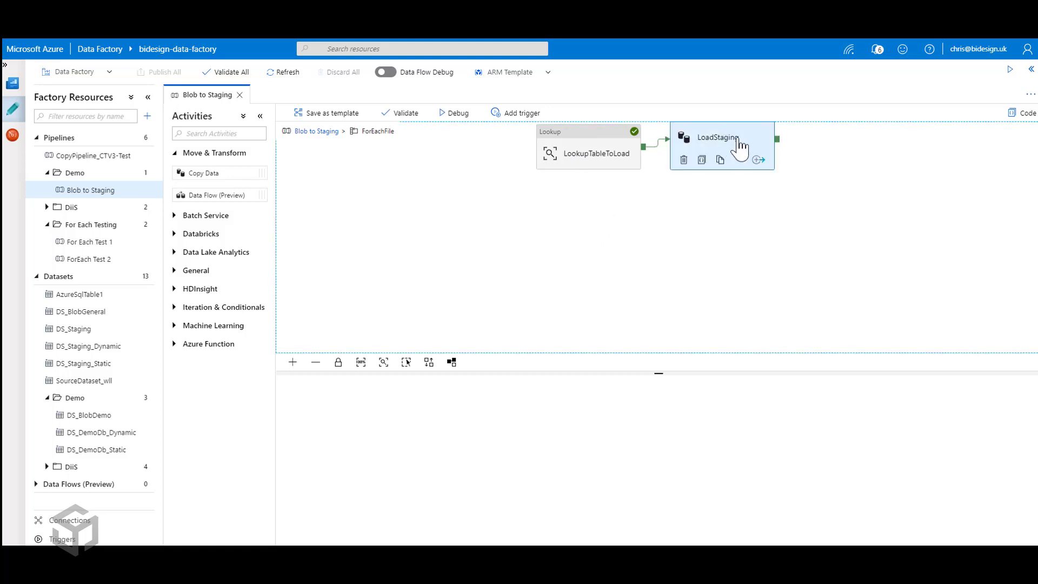
pyautogui.click(803, 164)
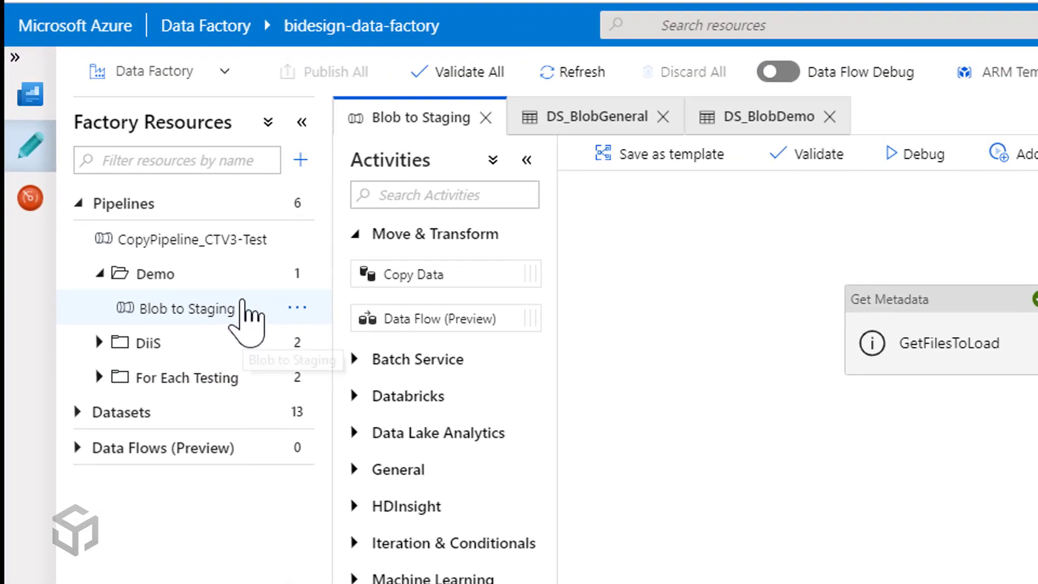
# Create a new pipeline named "Blob to Staging 2" and move it into the Demo pipelines folder
pyautogui.click(296, 205)
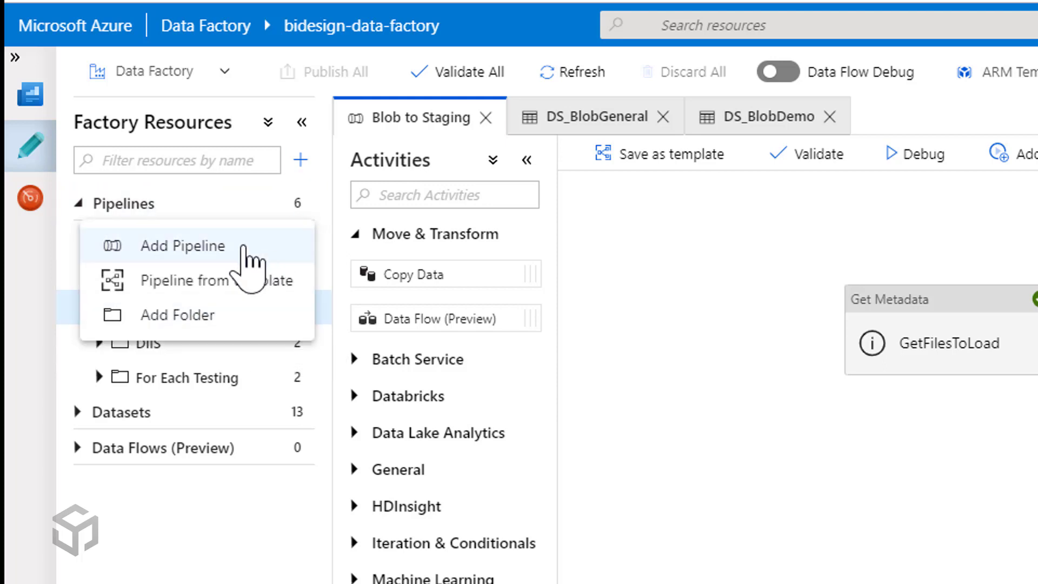
pyautogui.click(243, 248)
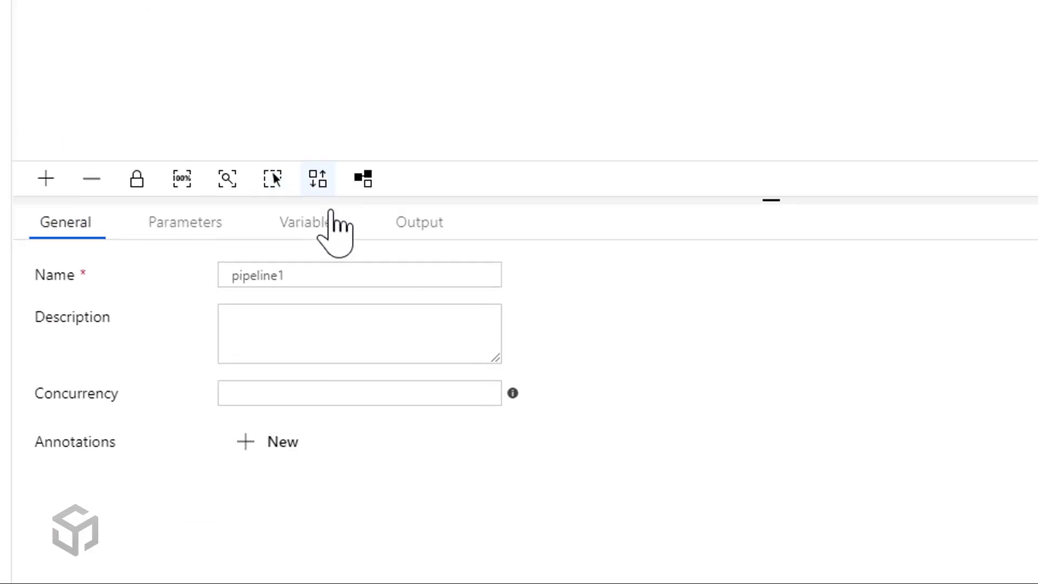
pyautogui.click(307, 276)
pyautogui.doubleClick(308, 278)
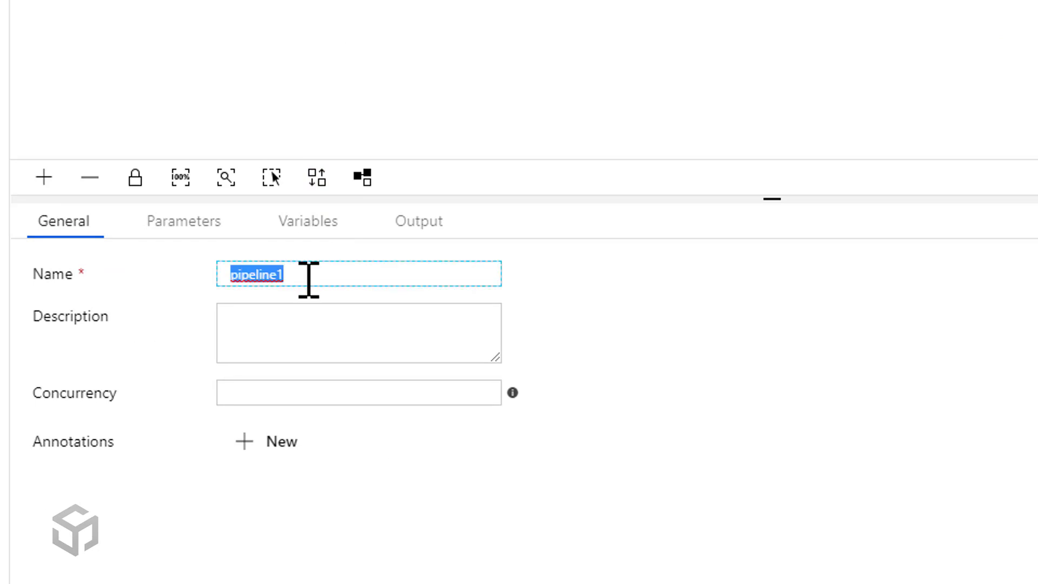
pyautogui.write('Blob to ')
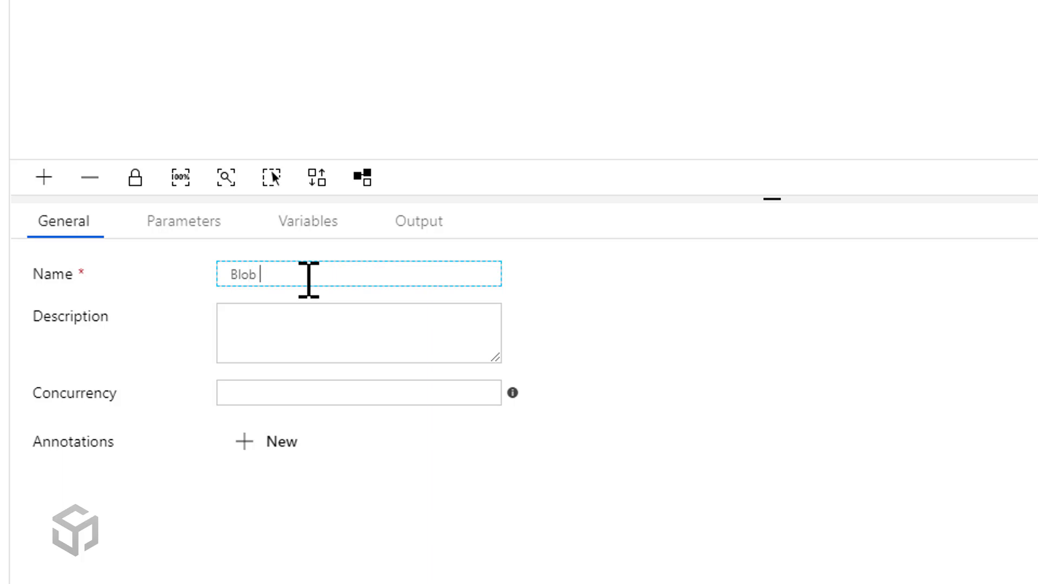
pyautogui.write('Stagin 2')
pyautogui.click(312, 277)
pyautogui.write('g')
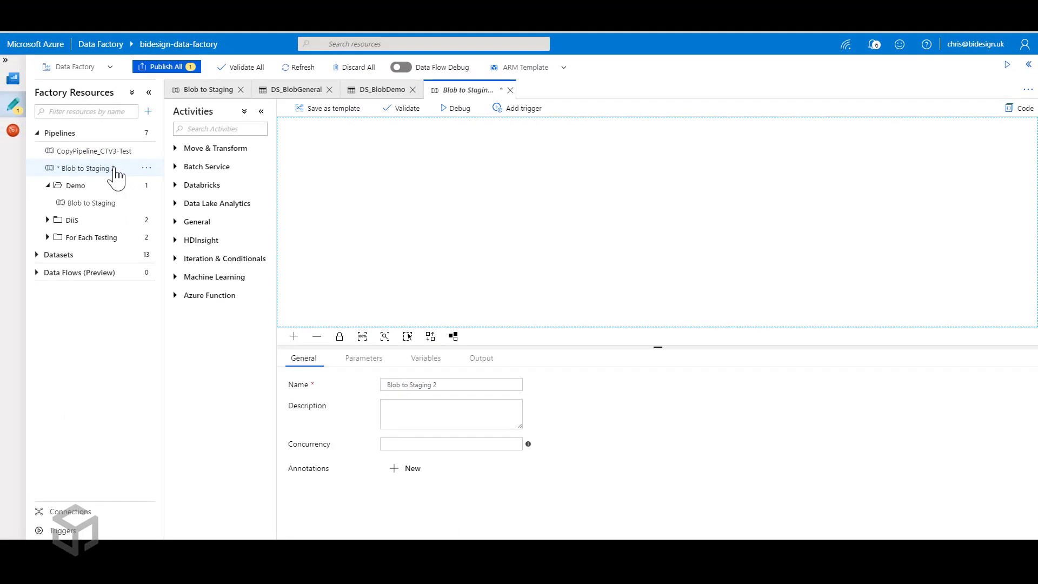
pyautogui.moveTo(116, 179); pyautogui.dragTo(119, 198)
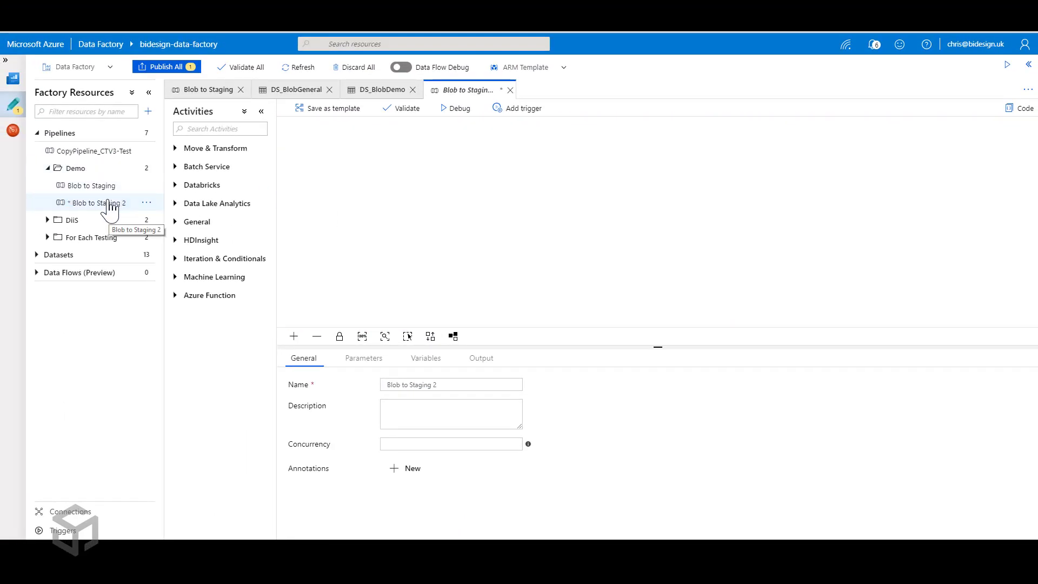
pyautogui.click(110, 205)
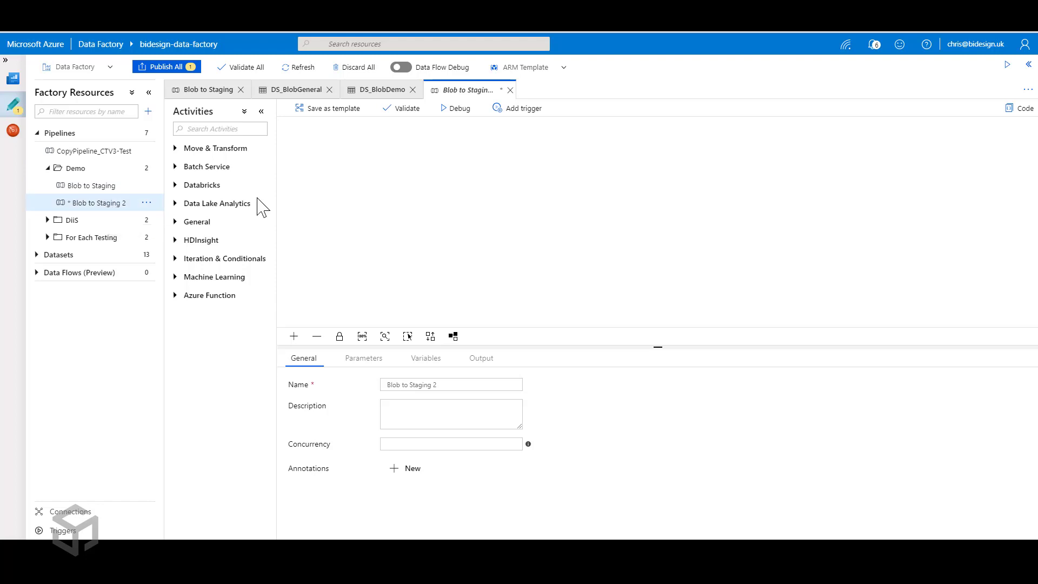
# Add a Get Metadata activity to the Blob to Staging 2 pipeline and name it GetFilesToLoad
pyautogui.click(189, 222)
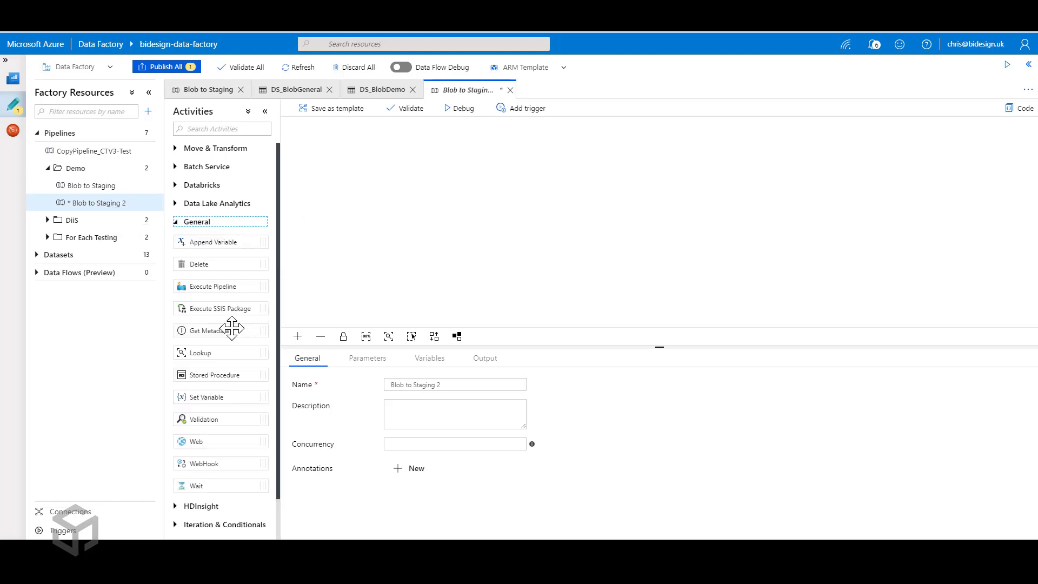
pyautogui.moveTo(224, 331); pyautogui.dragTo(417, 222)
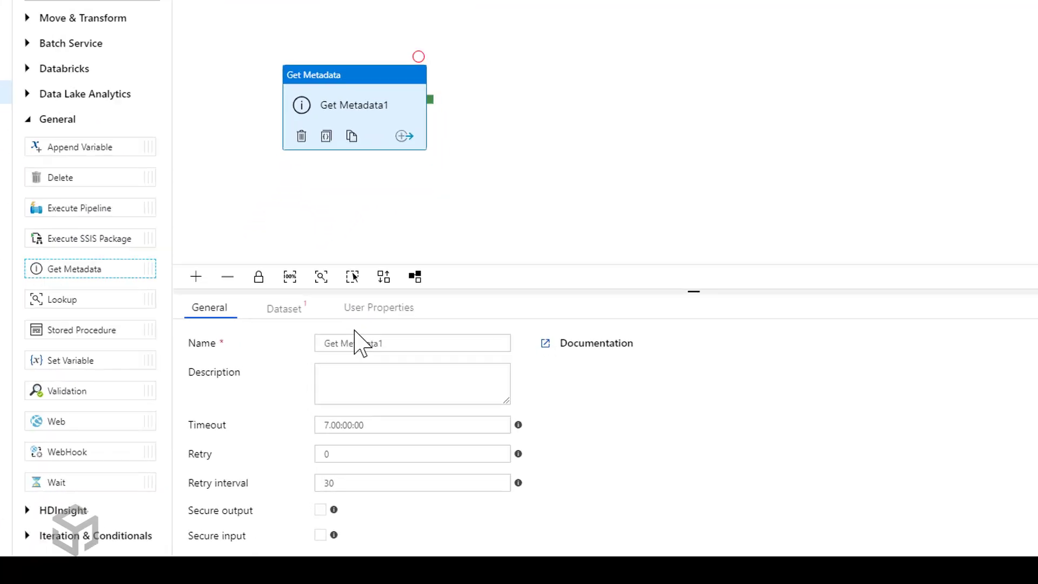
pyautogui.moveTo(404, 386); pyautogui.dragTo(433, 388)
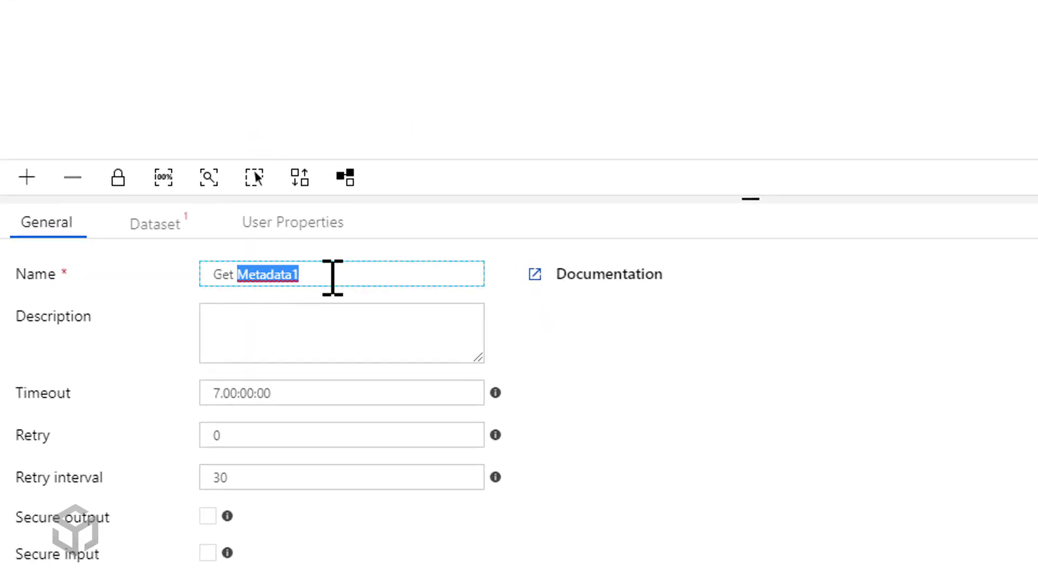
pyautogui.press('BackSpace')
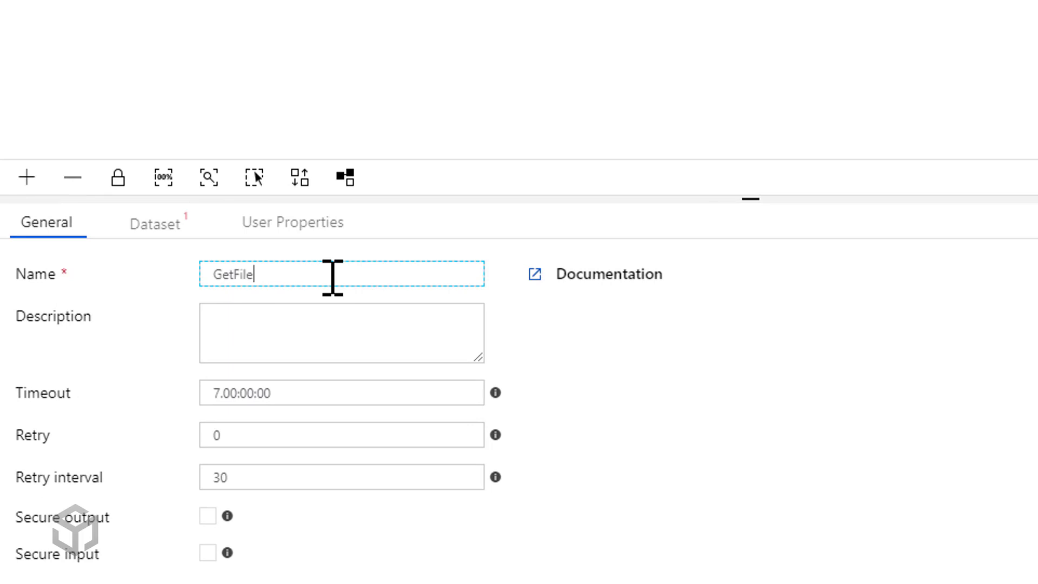
pyautogui.write('FilesToLoad')
pyautogui.click(324, 315)
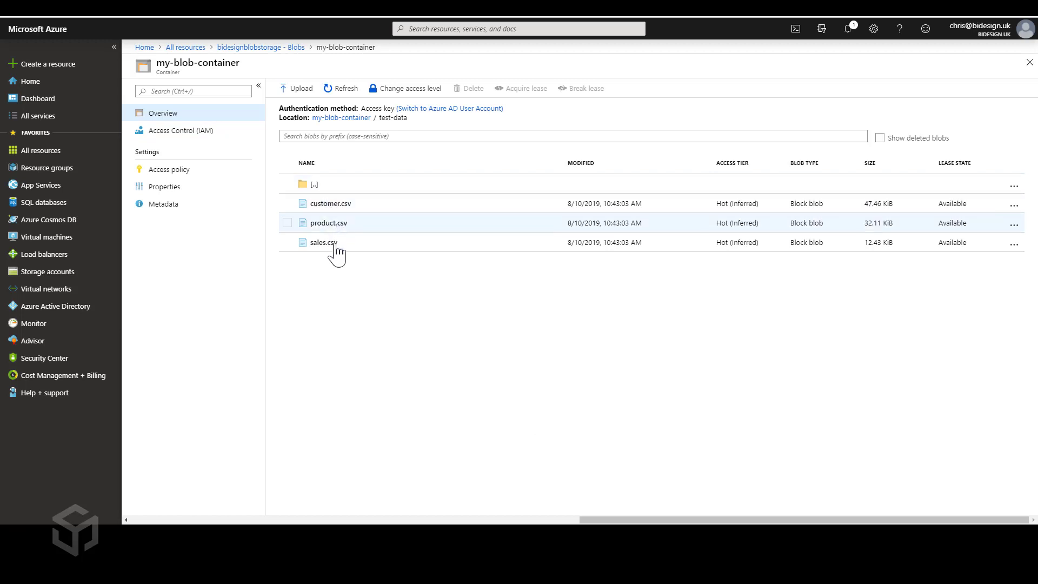
# In the Azure portal, check the root of my-blob-container and the contents of its test-data folder
pyautogui.click(313, 185)
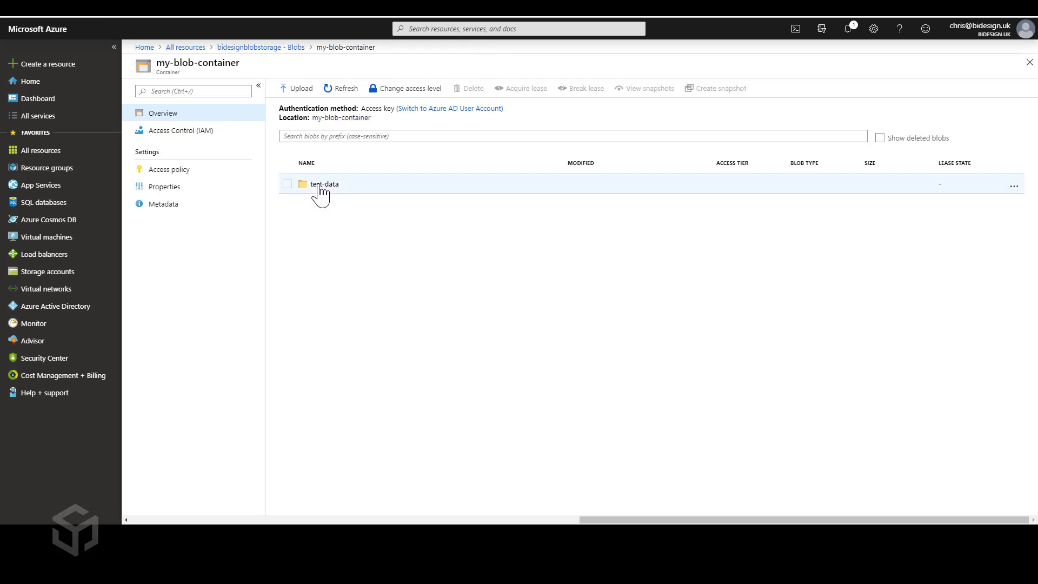
pyautogui.click(320, 187)
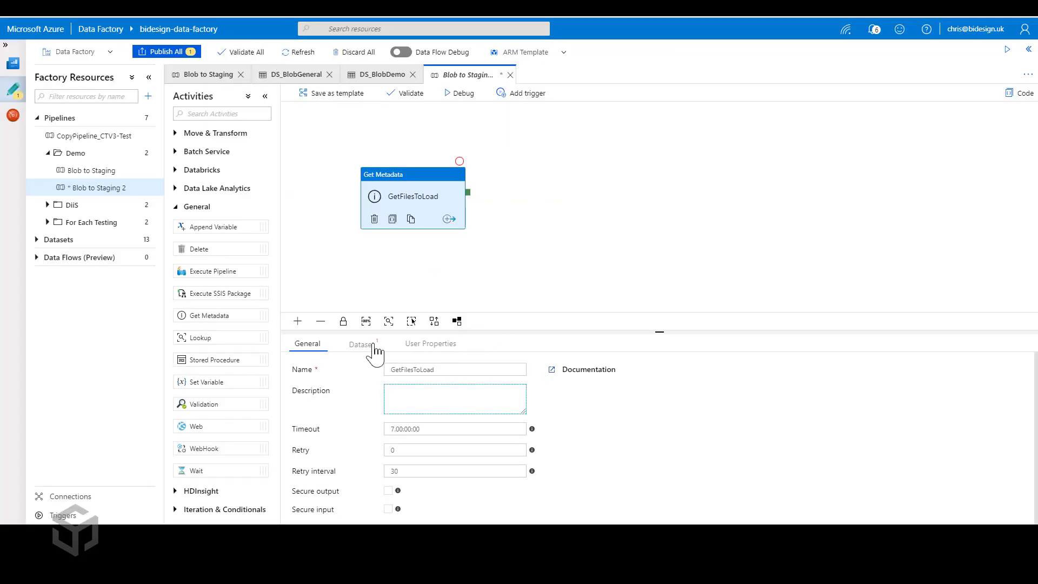
# In Data Factory, set the GetFilesToLoad activity's dataset to DS_BlobDemo and add Child Items to its field list
pyautogui.click(366, 349)
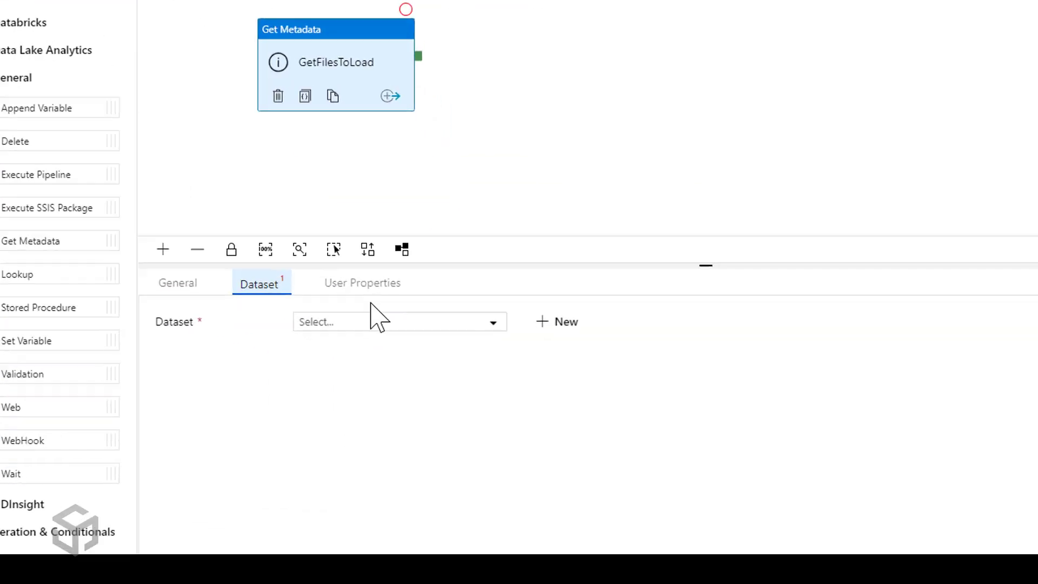
pyautogui.click(414, 372)
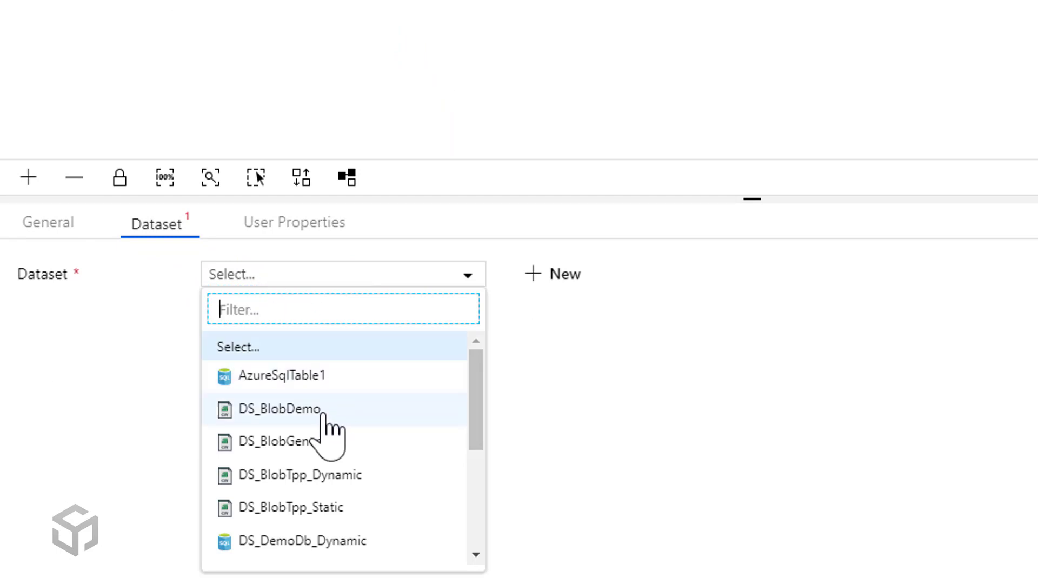
pyautogui.click(303, 409)
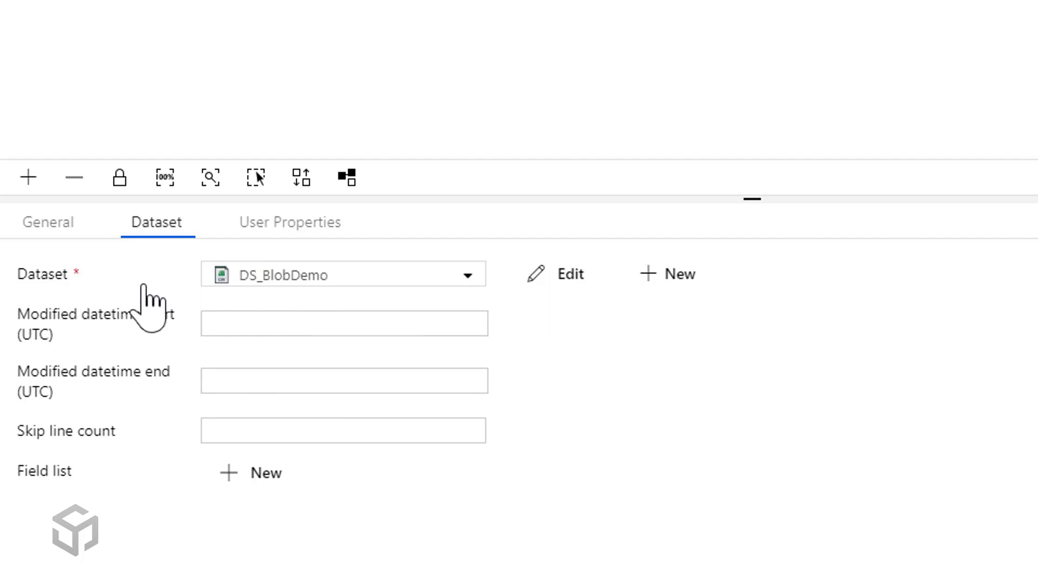
pyautogui.click(261, 474)
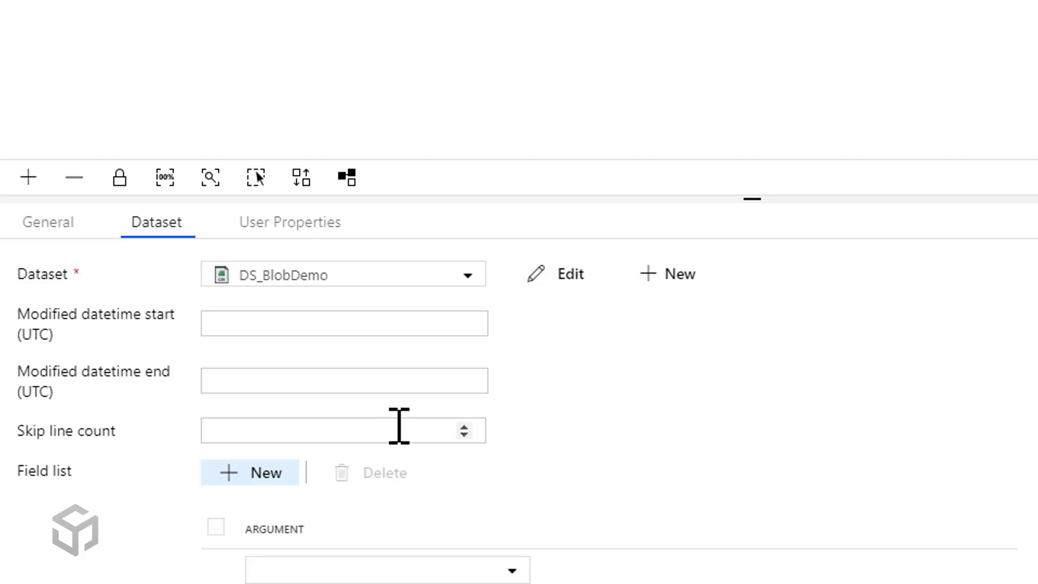
pyautogui.click(506, 541)
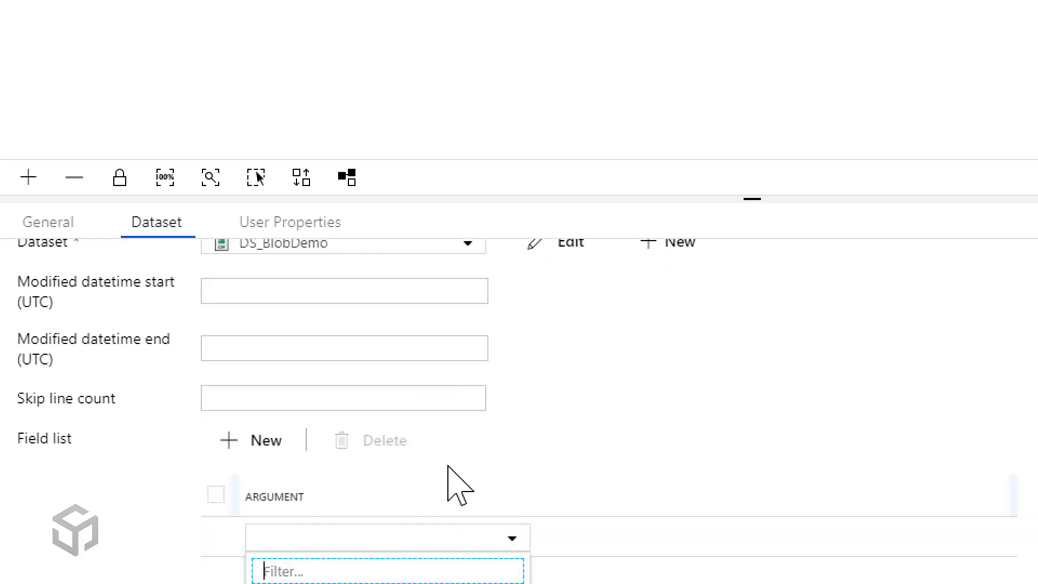
pyautogui.scroll(-4, 457, 484)
pyautogui.click(275, 440)
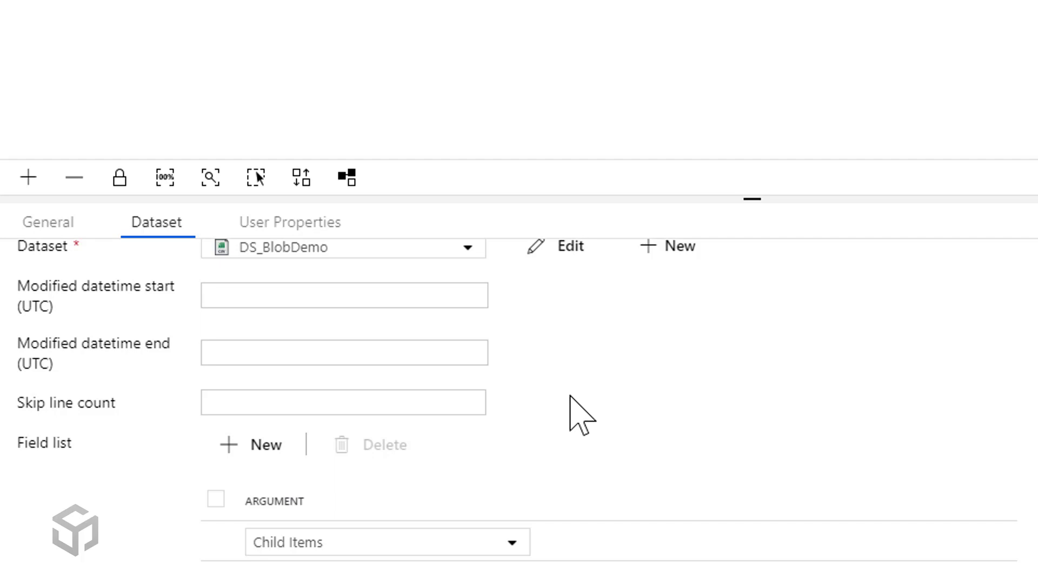
pyautogui.scroll(1, 570, 395)
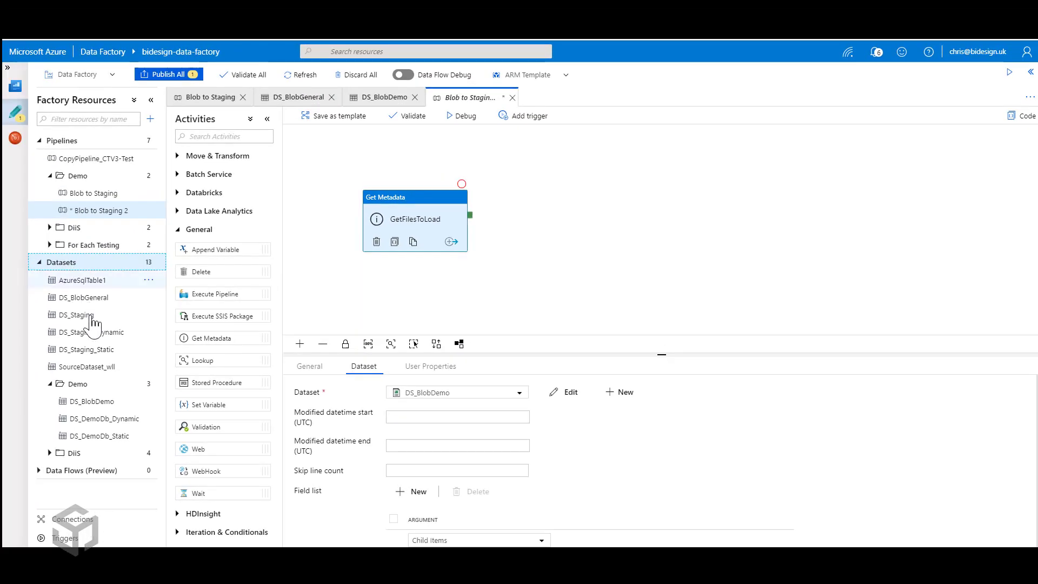
# Open the DS_BlobDemo dataset and review its connection settings, including the linked service and file path
pyautogui.click(88, 405)
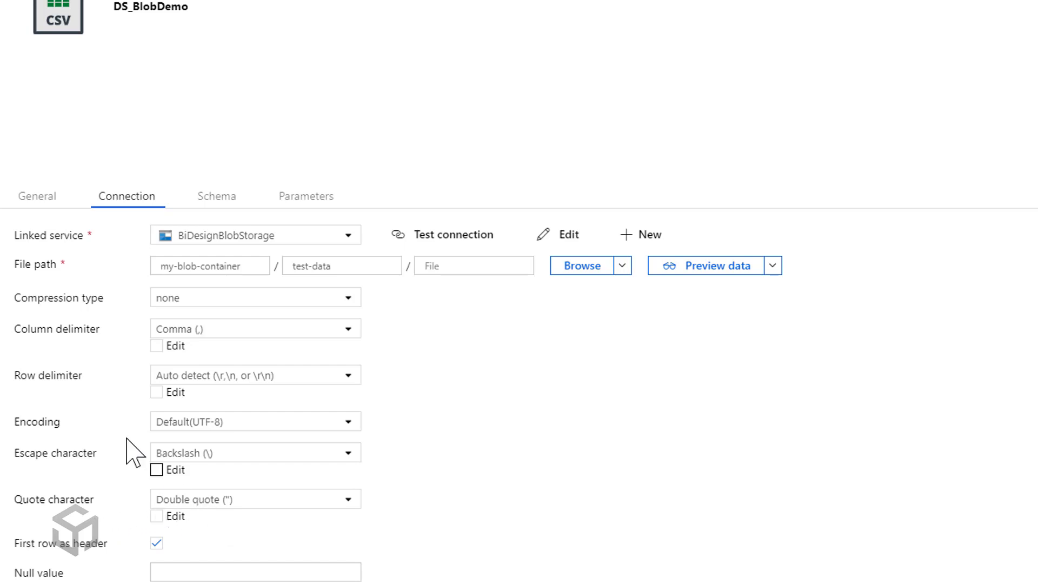
pyautogui.scroll(-1, 133, 452)
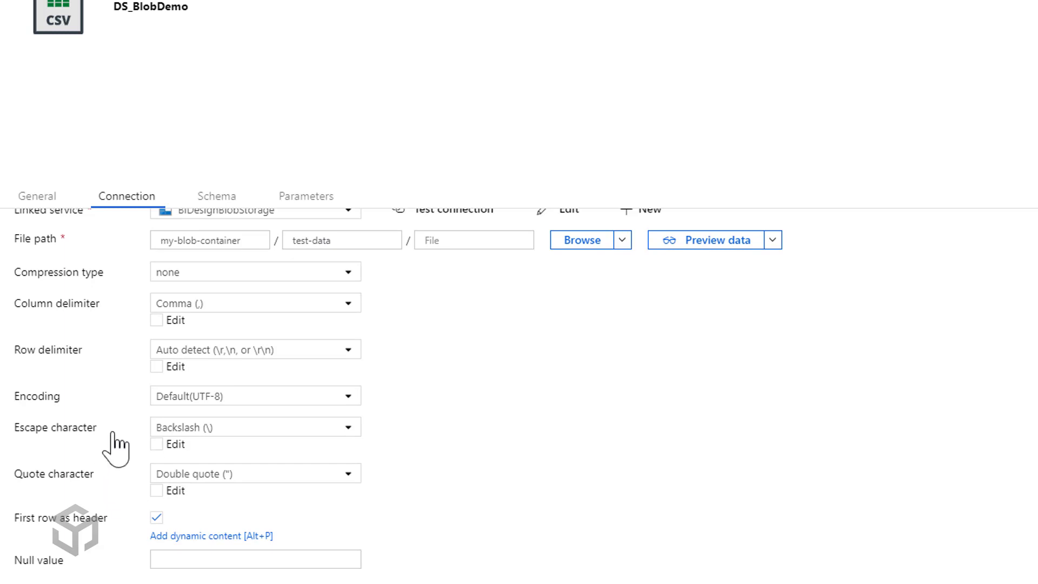
pyautogui.scroll(1, 504, 441)
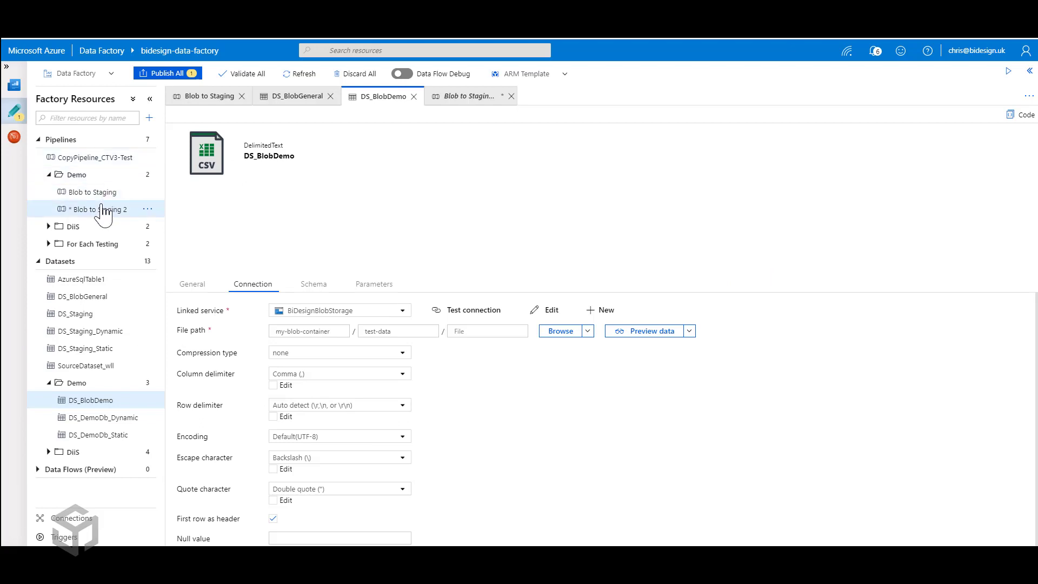
# Return to the Blob to Staging 2 pipeline, validate it and start a debug run
pyautogui.click(103, 211)
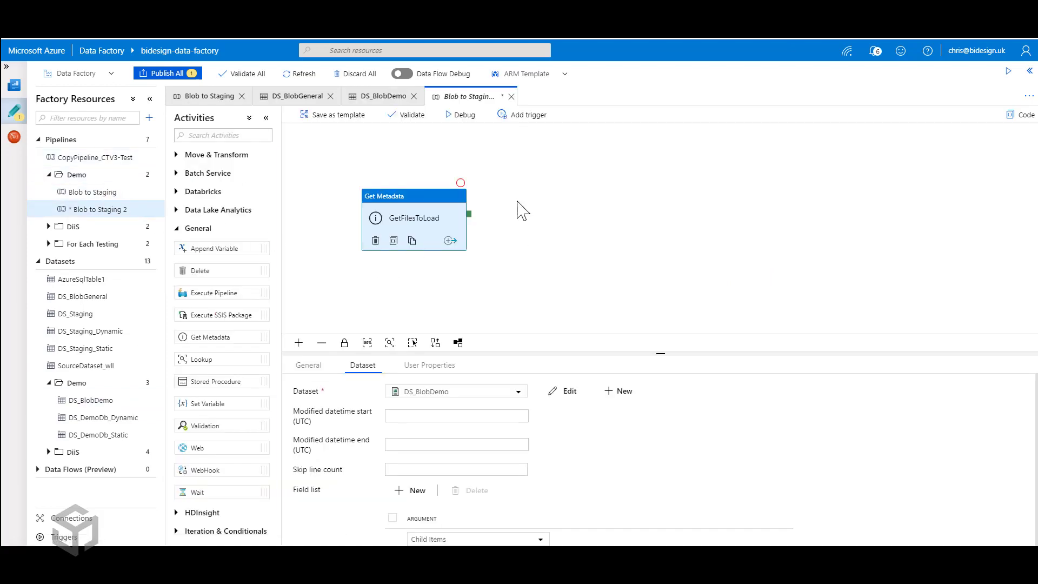
pyautogui.click(412, 116)
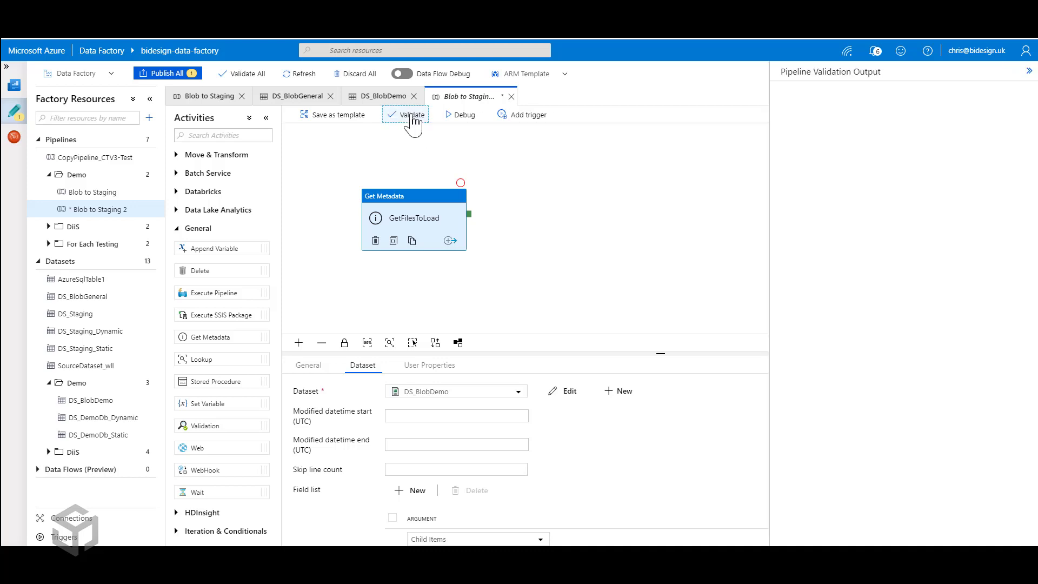
pyautogui.click(1028, 73)
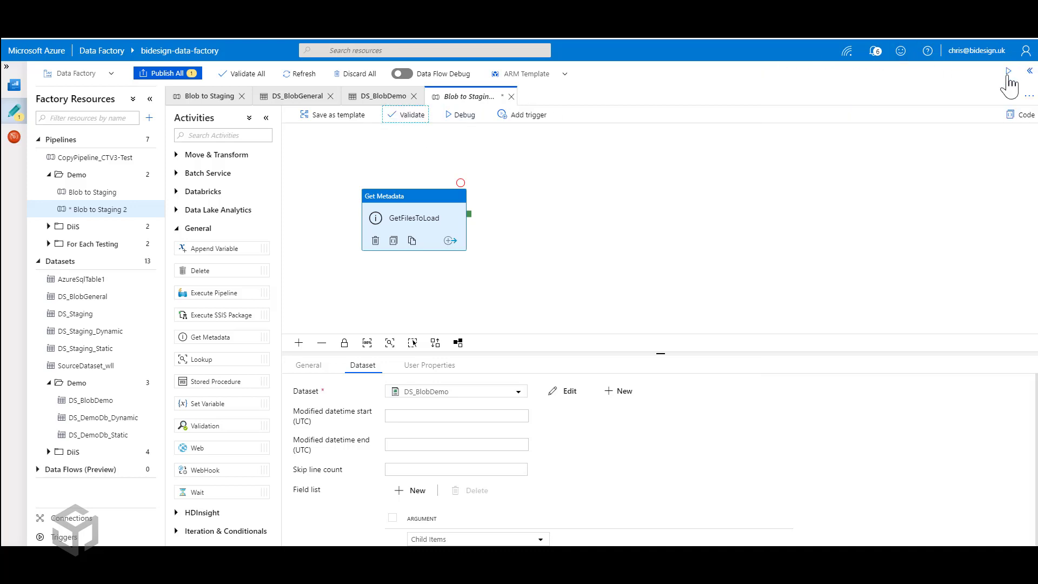
pyautogui.click(462, 116)
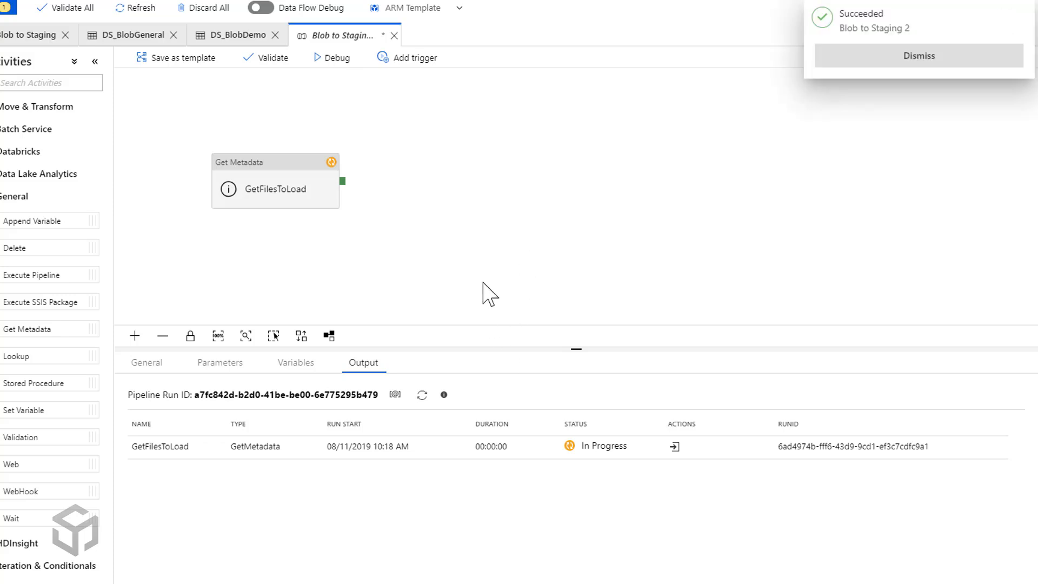
# Examine the input JSON of the GetFilesToLoad activity run
pyautogui.click(674, 446)
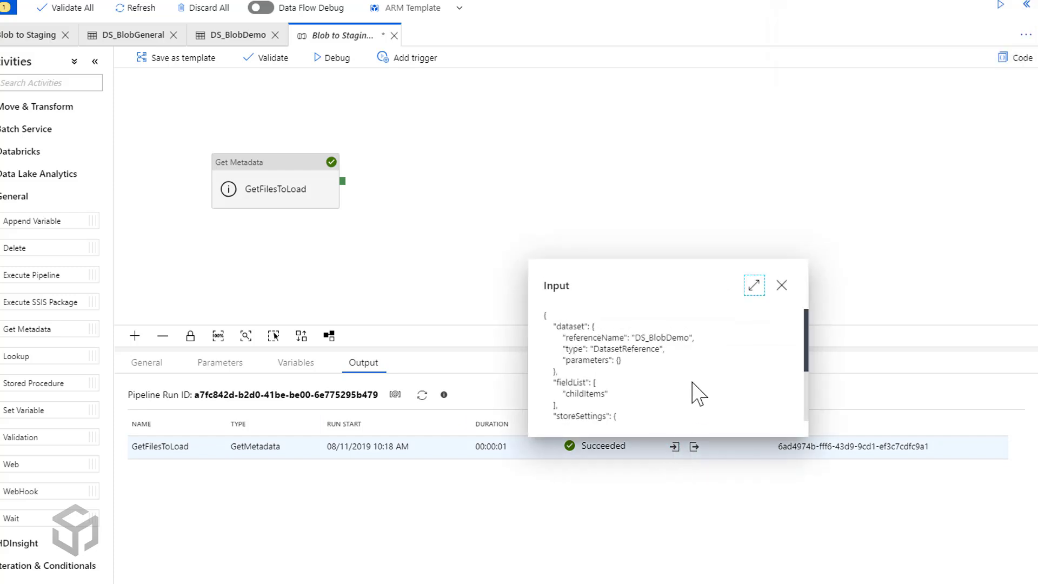
pyautogui.scroll(-1, 698, 381)
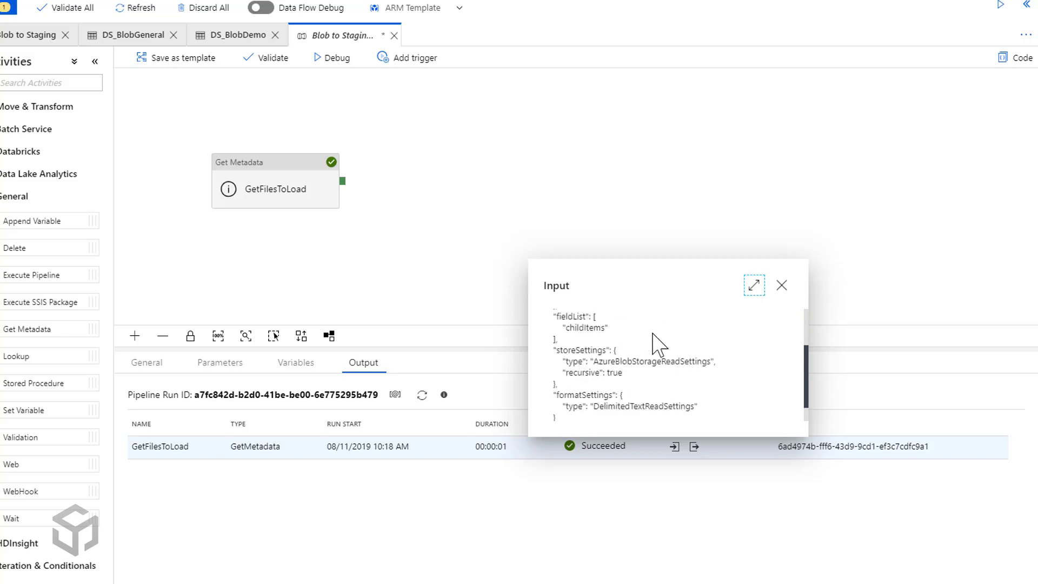
# Close the input JSON and examine the output JSON of the GetFilesToLoad activity run
pyautogui.scroll(3, 657, 343)
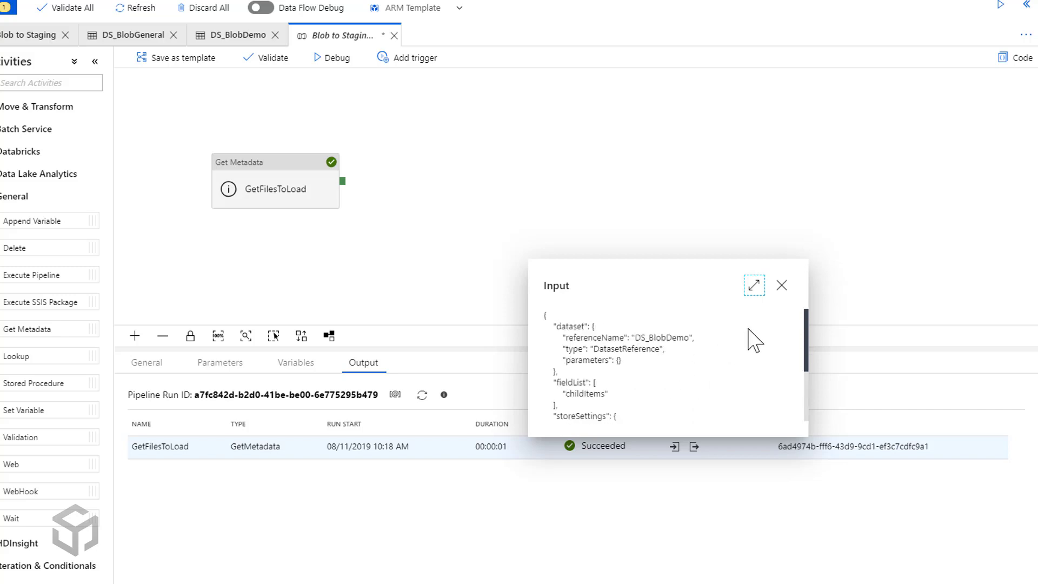
pyautogui.click(782, 285)
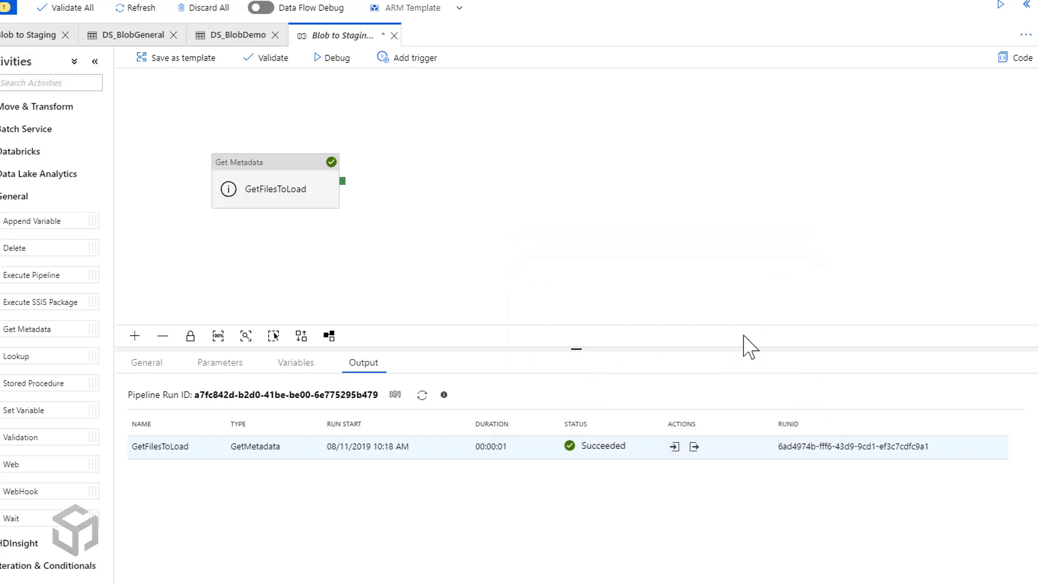
pyautogui.click(694, 446)
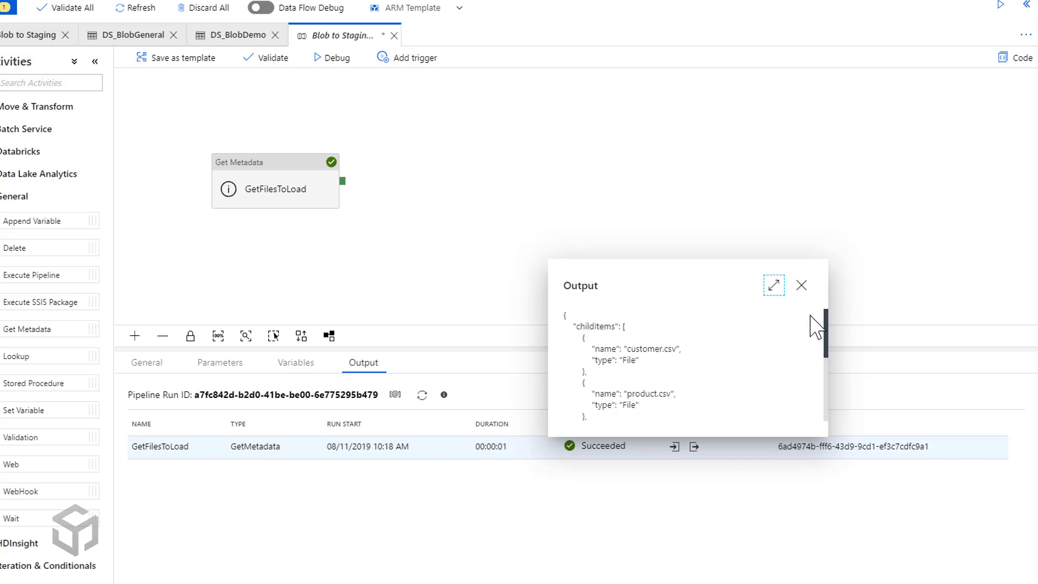
pyautogui.moveTo(825, 319)
pyautogui.mouseDown()
pyautogui.moveTo(827, 383)
pyautogui.moveTo(818, 385)
pyautogui.moveTo(819, 304)
pyautogui.mouseUp()
pyautogui.moveTo(826, 326)
pyautogui.mouseDown()
pyautogui.moveTo(816, 394)
pyautogui.moveTo(823, 312)
pyautogui.mouseUp()
pyautogui.click(800, 287)
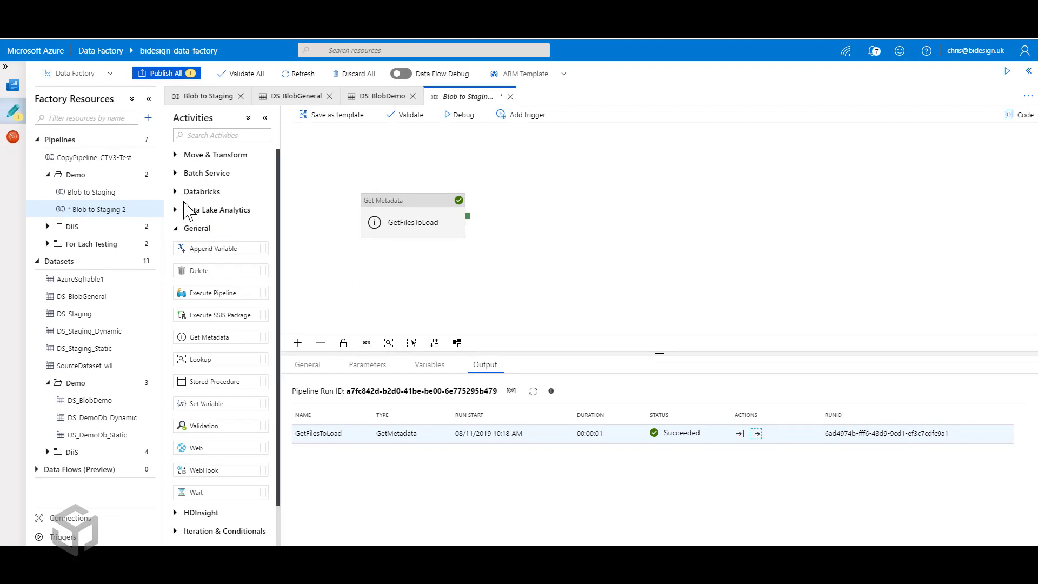
# Add a ForEach activity to the pipeline canvas and connect GetFilesToLoad's success output to it
pyautogui.click(177, 229)
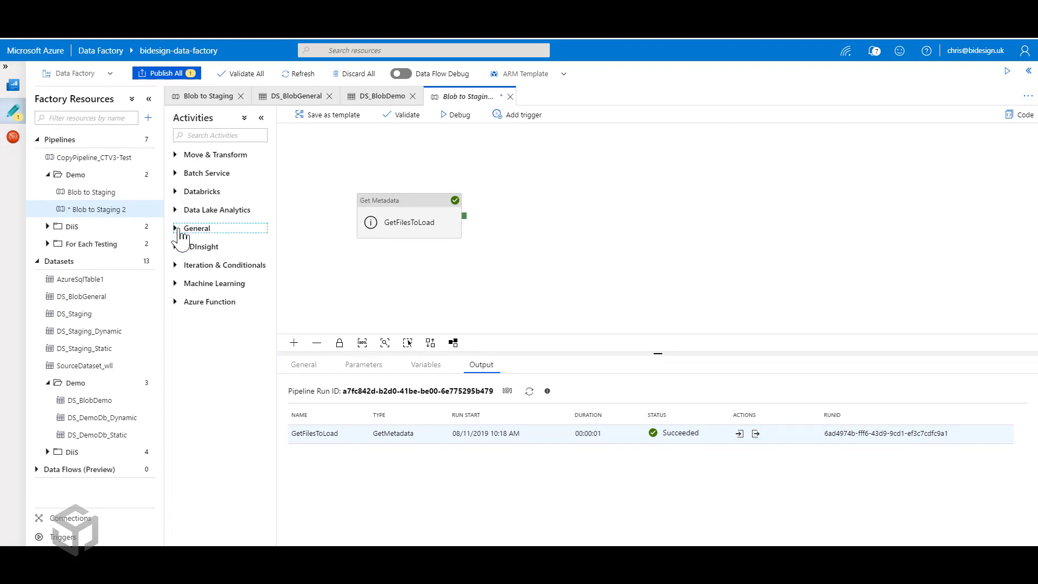
pyautogui.click(176, 265)
pyautogui.moveTo(206, 307); pyautogui.dragTo(562, 219)
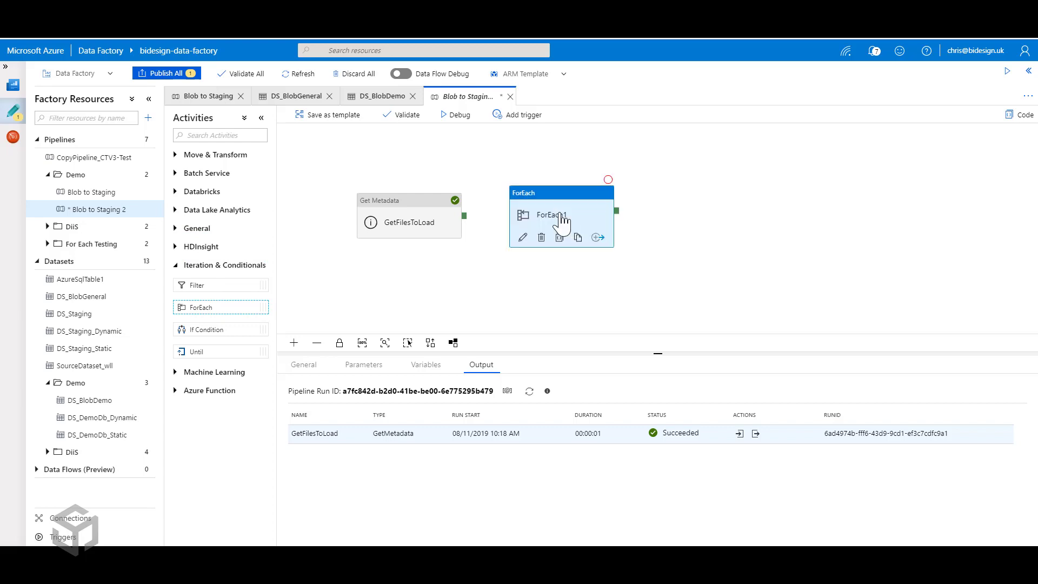
pyautogui.moveTo(466, 220); pyautogui.dragTo(523, 234)
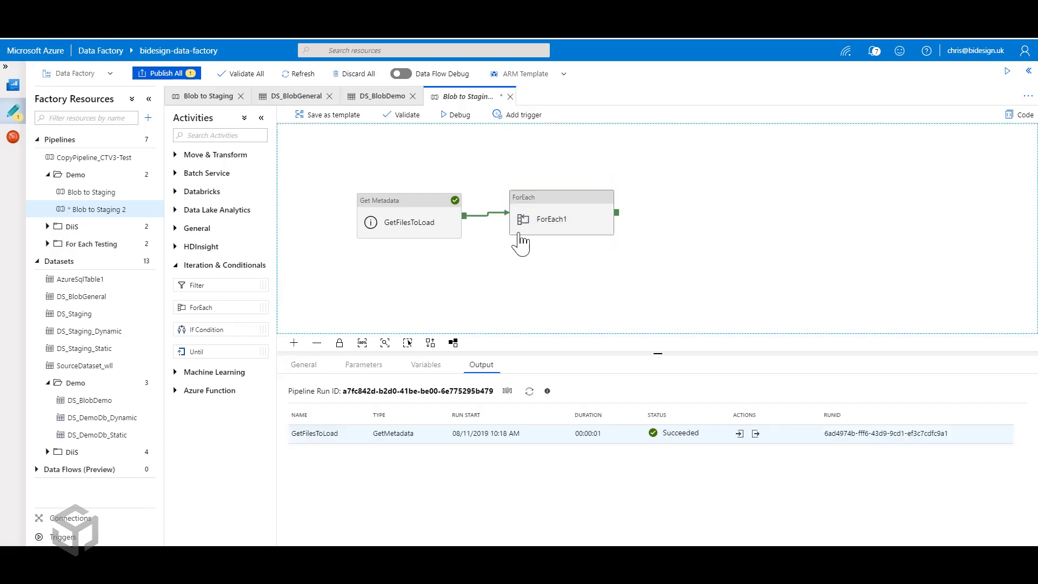
# Rename the ForEach activity as ForEachFile
pyautogui.click(558, 226)
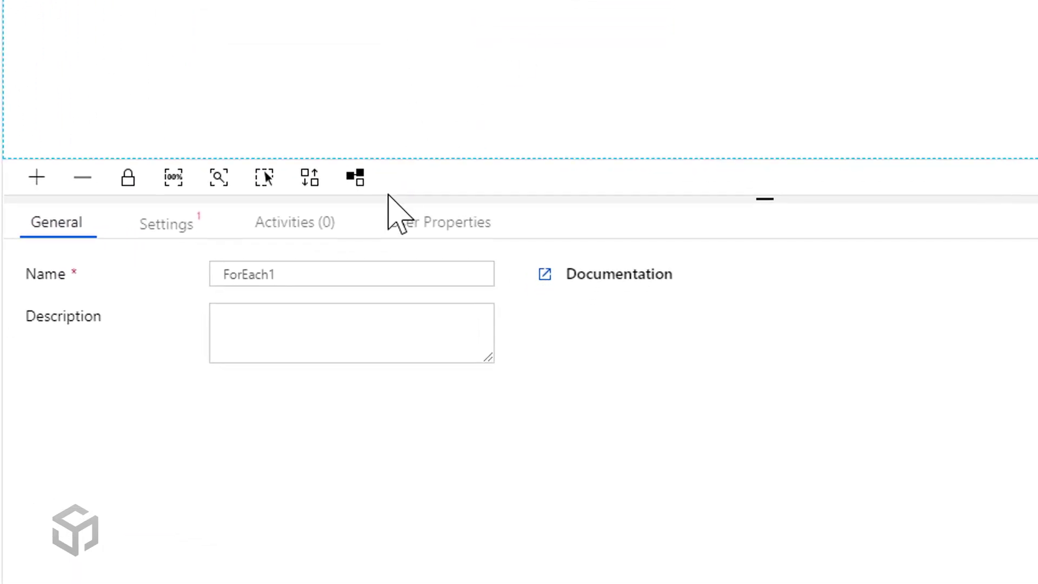
pyautogui.click(319, 276)
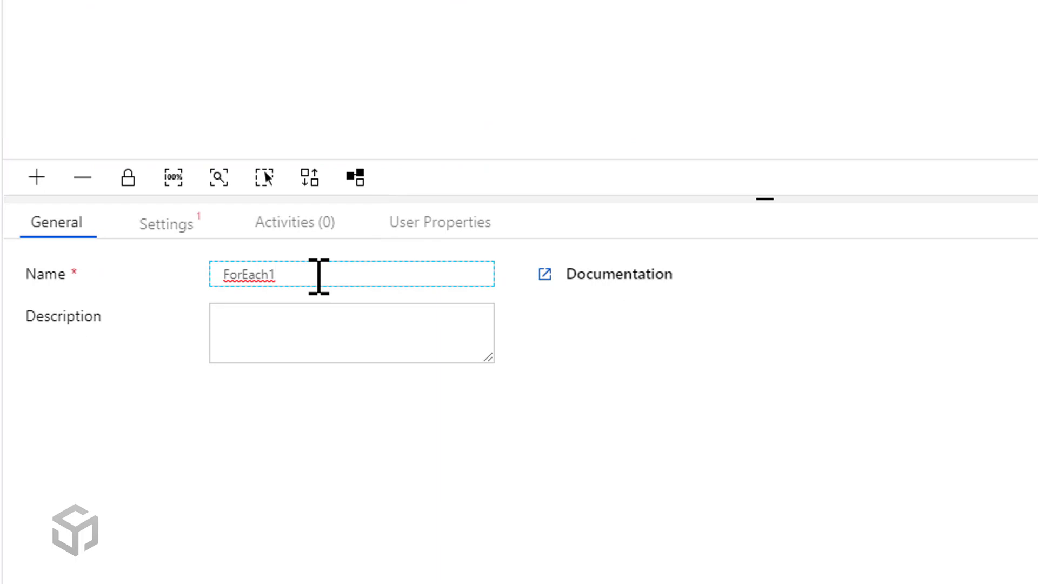
pyautogui.press('BackSpace')
pyautogui.write('File')
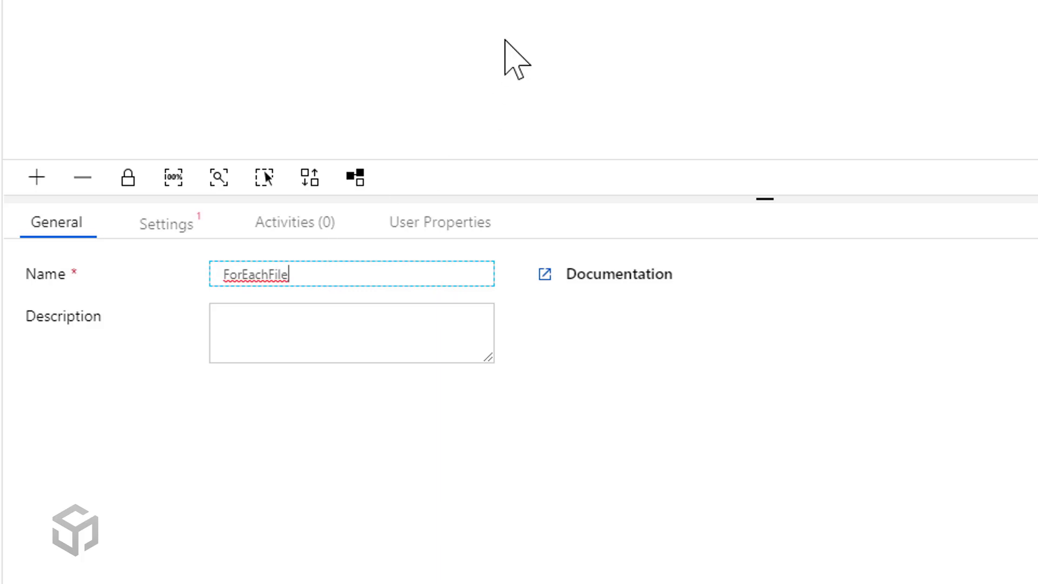
pyautogui.click(533, 4)
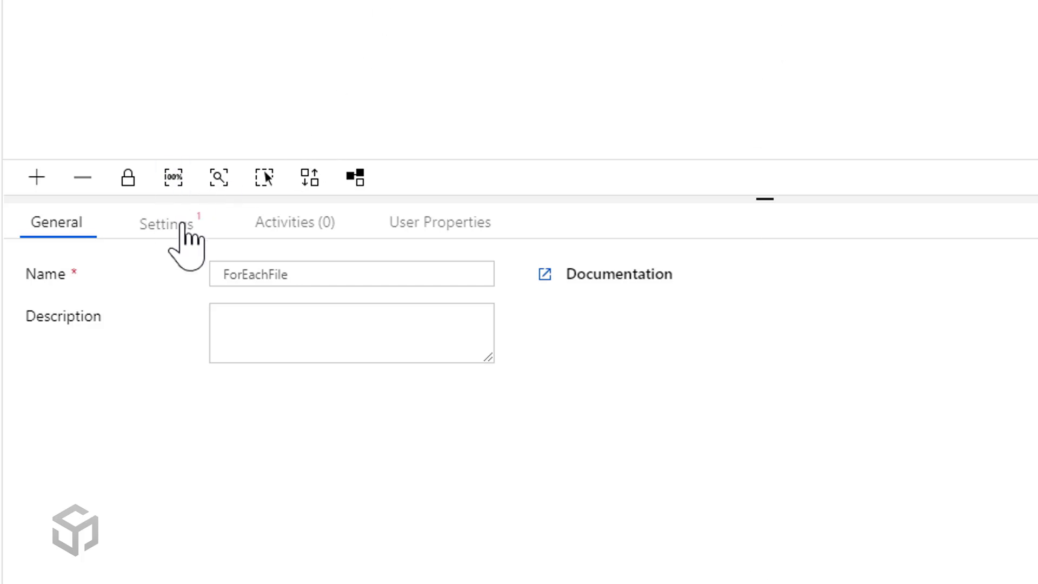
# Open the dynamic content editor for the Items setting of the ForEachFile activity
pyautogui.click(184, 224)
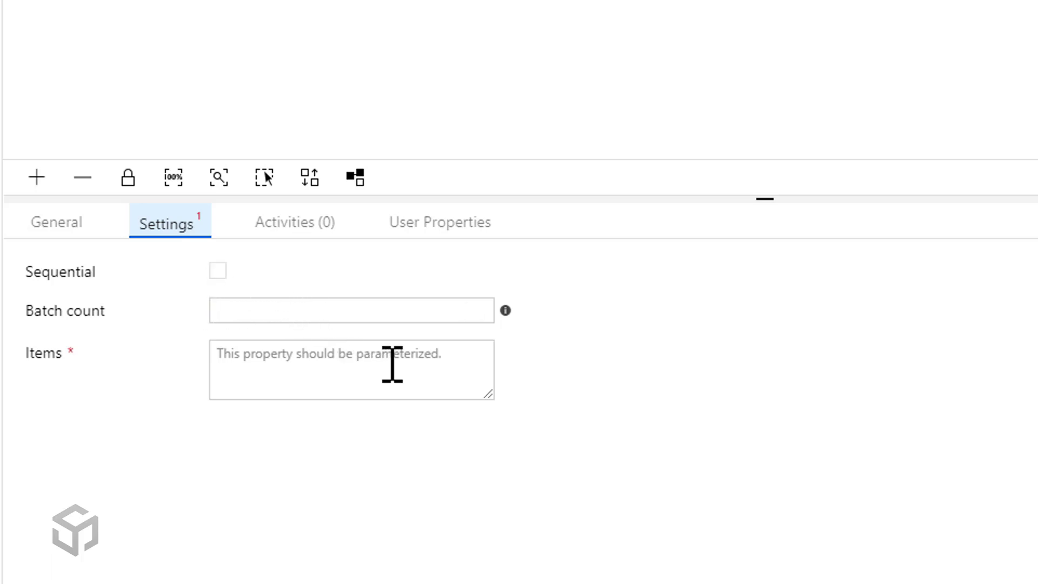
pyautogui.click(387, 355)
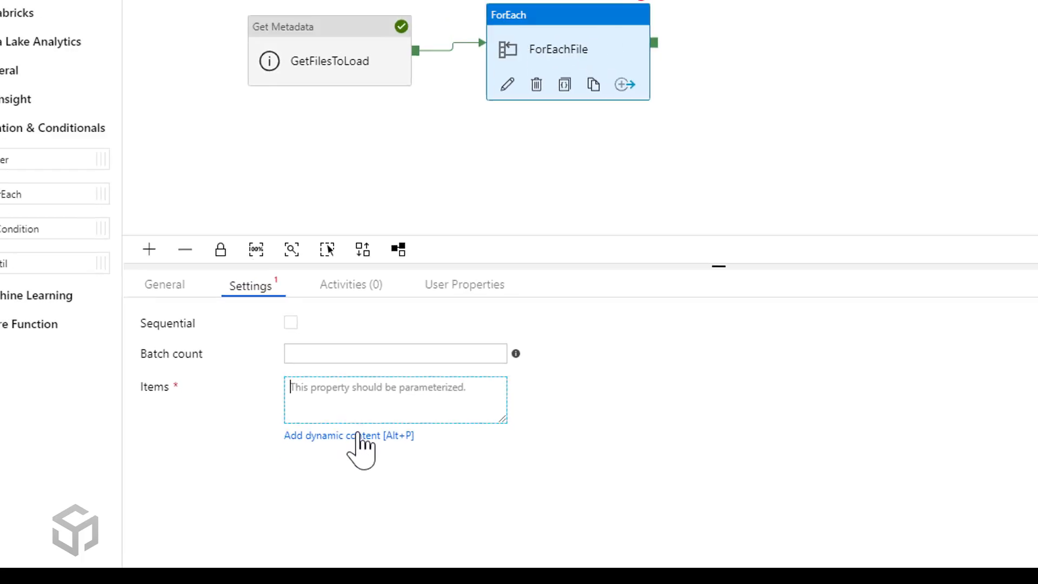
pyautogui.click(358, 436)
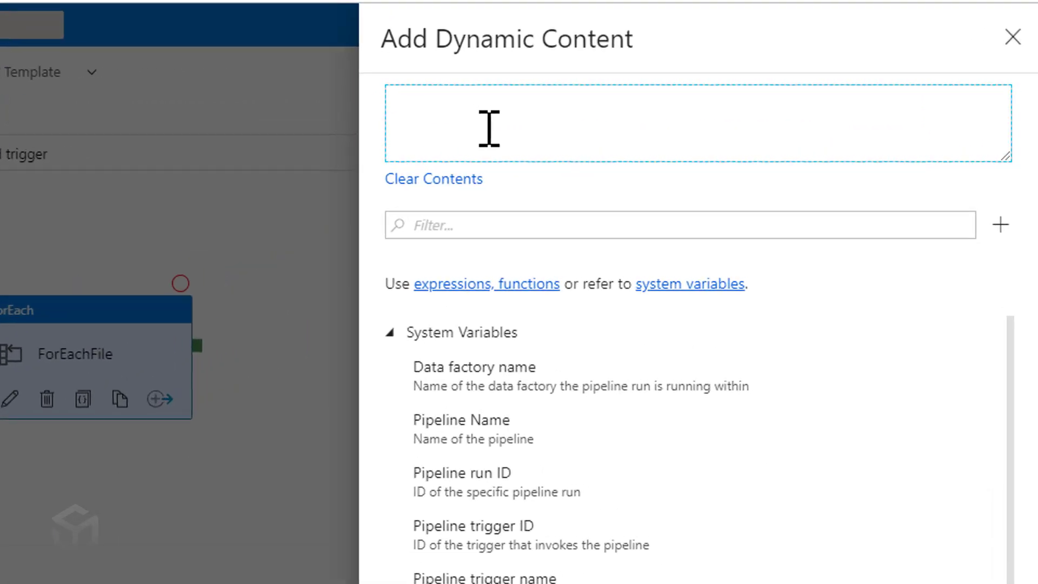
pyautogui.write('@')
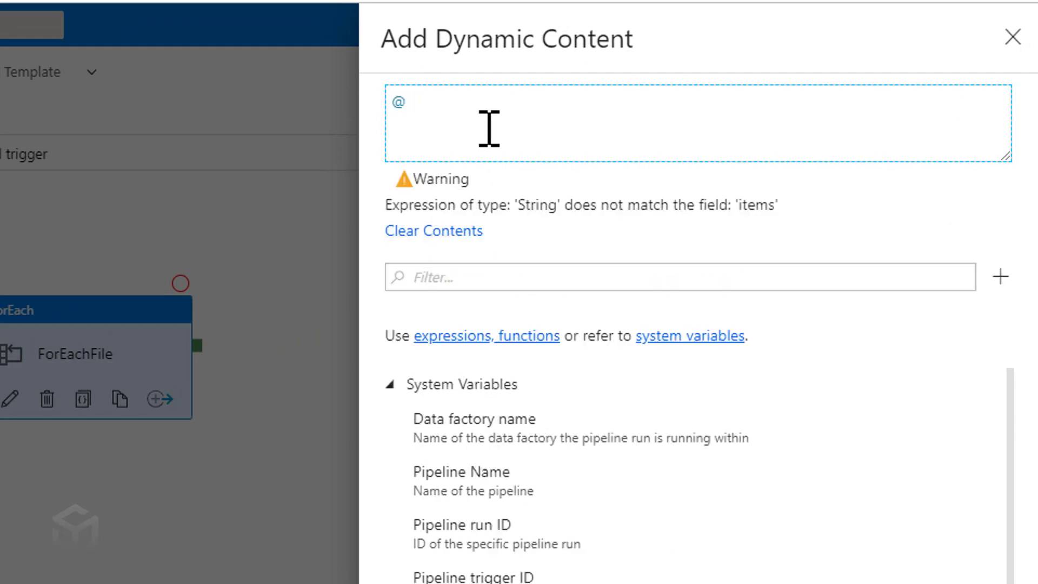
pyautogui.write('activity(')
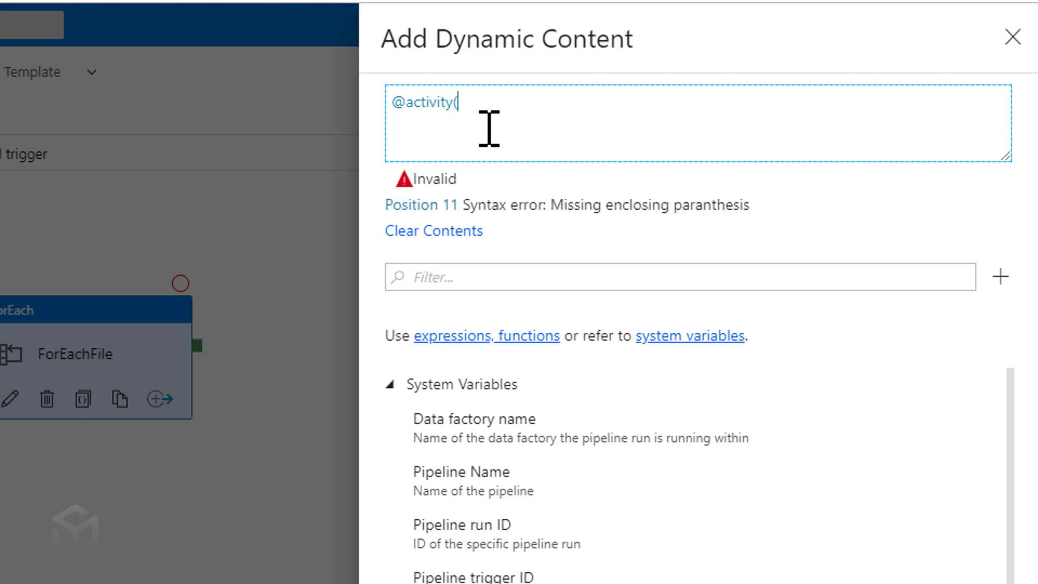
pyautogui.write("'GetFilesToLo")
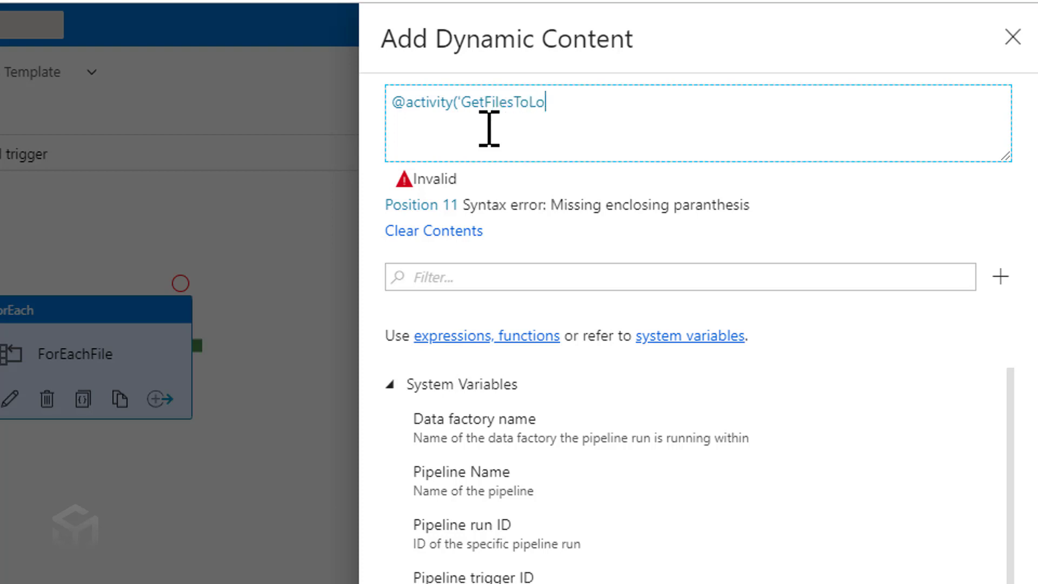
pyautogui.write("ad').output")
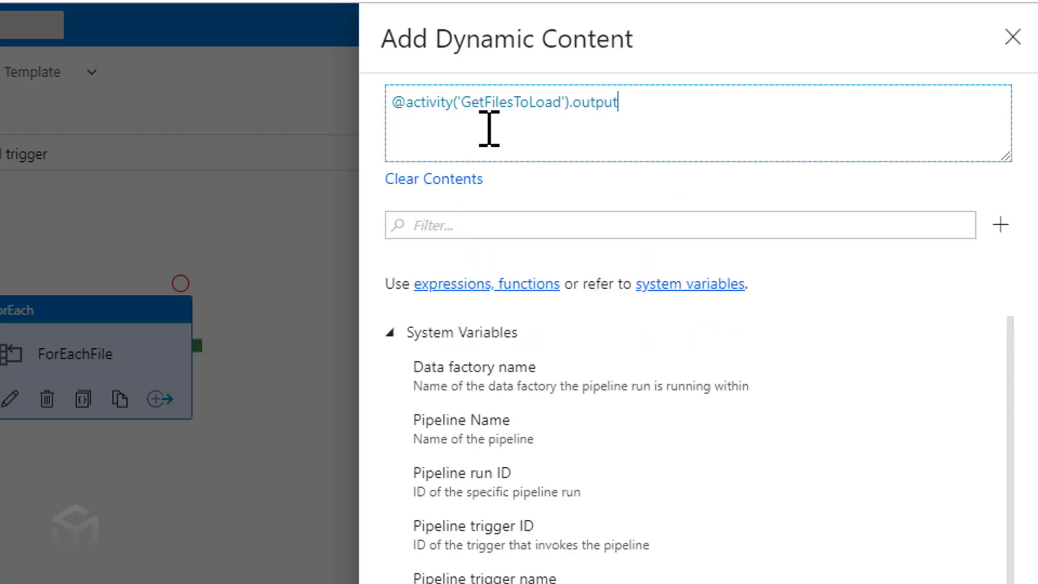
pyautogui.write('.')
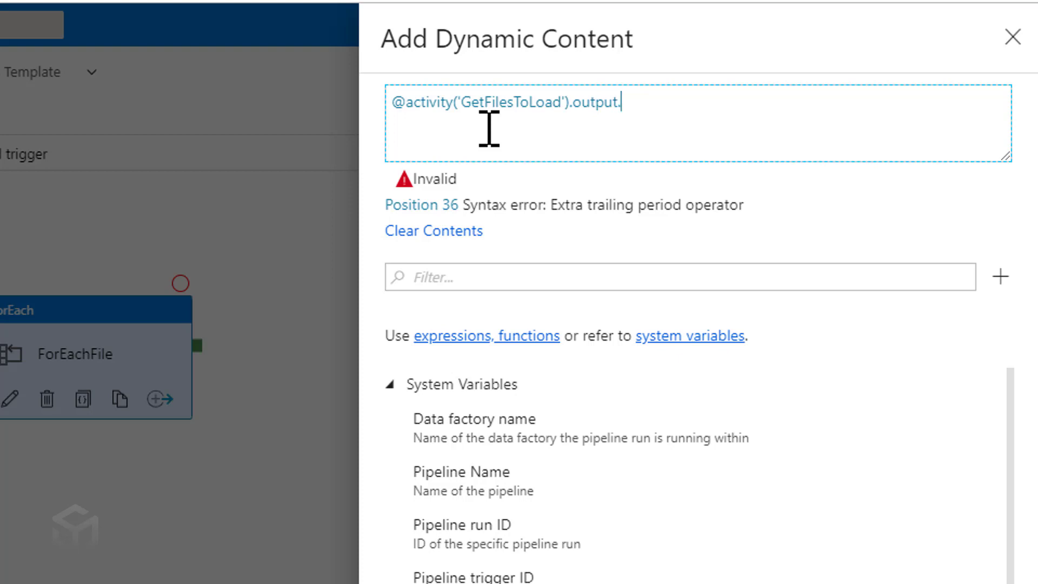
pyautogui.write('childIt')
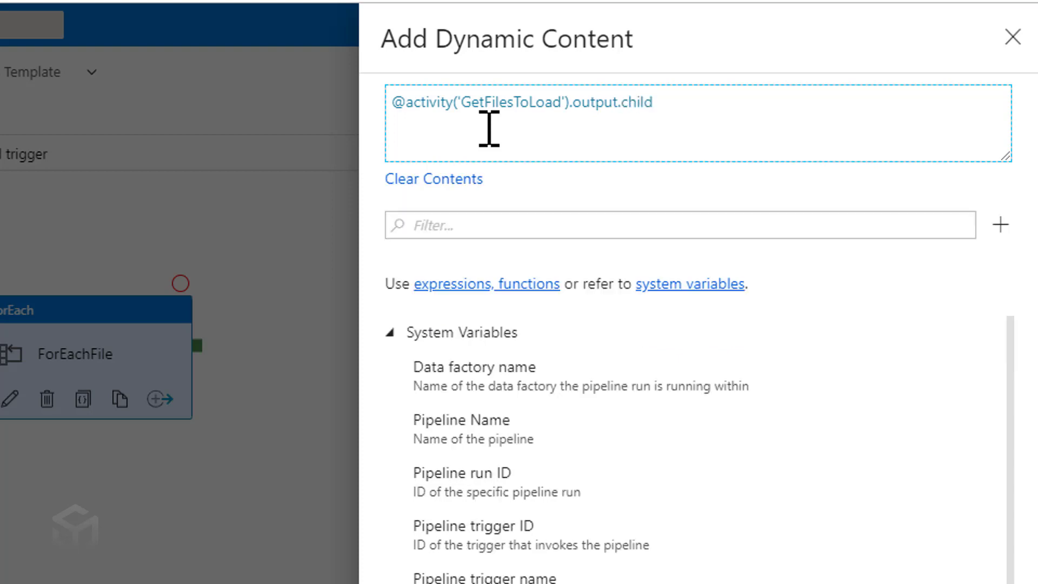
pyautogui.write('ems')
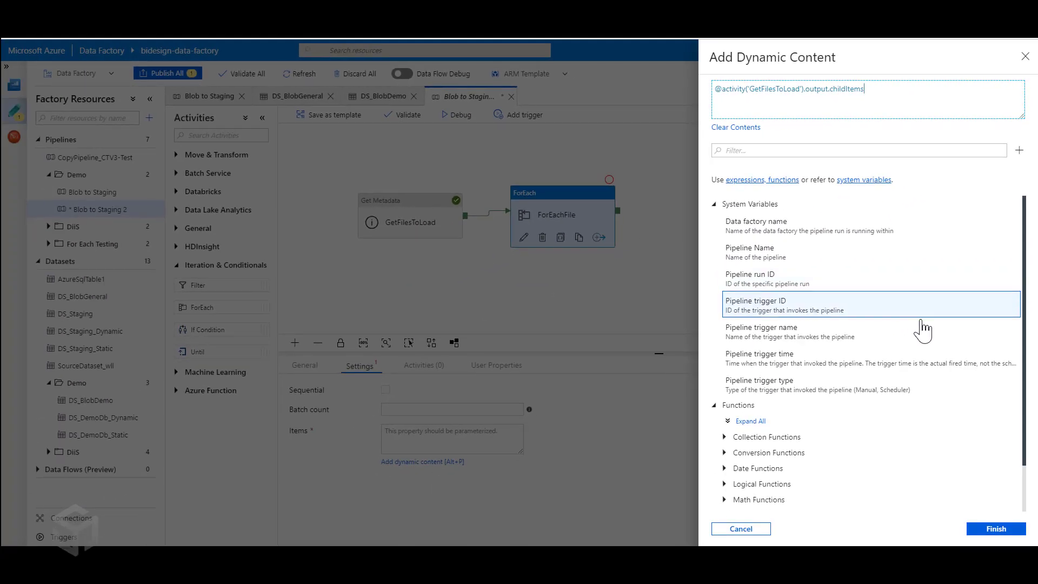
pyautogui.scroll(-1, 811, 583)
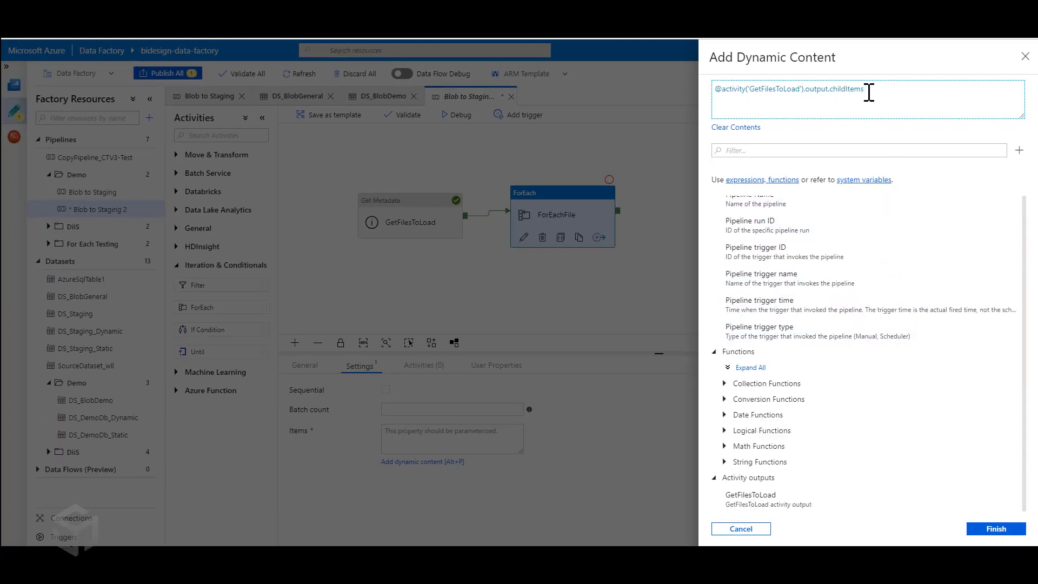
pyautogui.moveTo(868, 92); pyautogui.dragTo(712, 97)
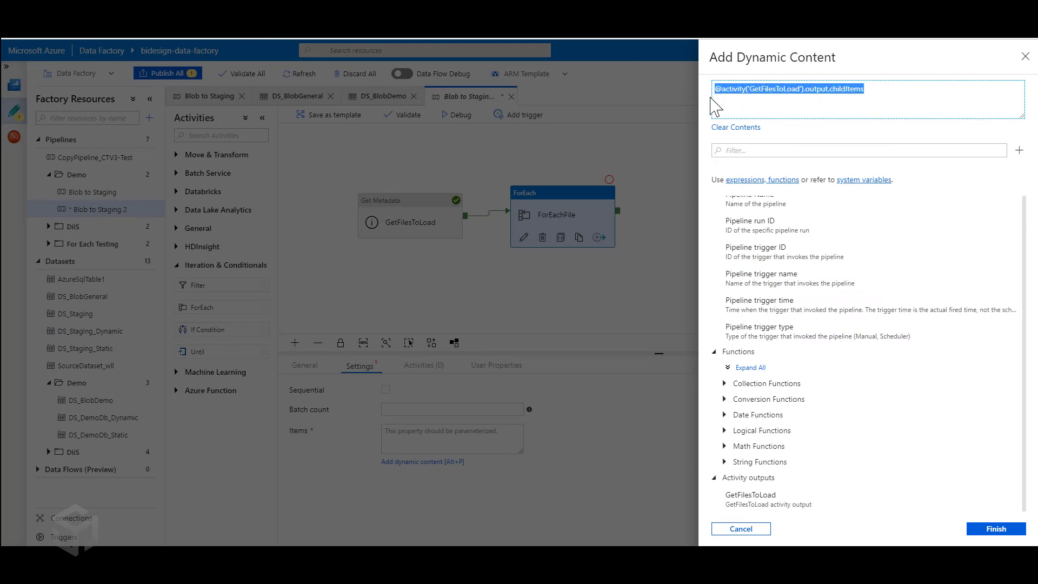
pyautogui.press('BackSpace')
pyautogui.scroll(-1, 845, 325)
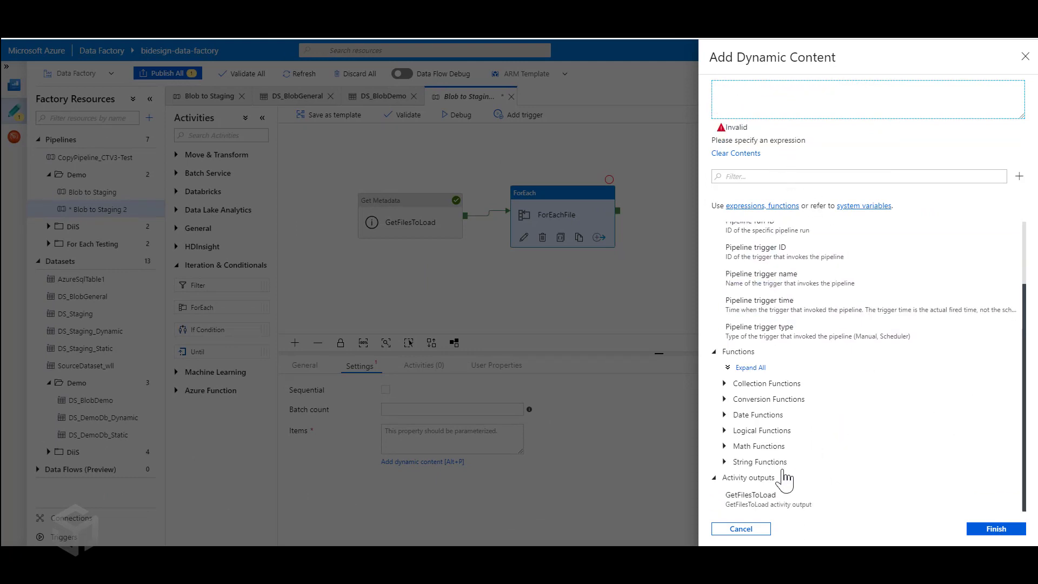
pyautogui.click(768, 501)
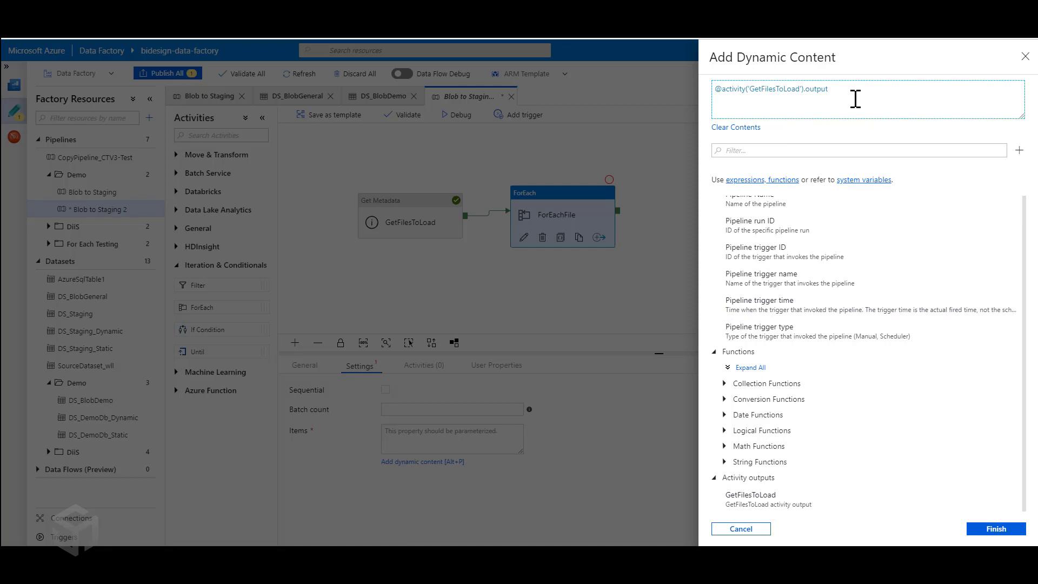
pyautogui.write('.')
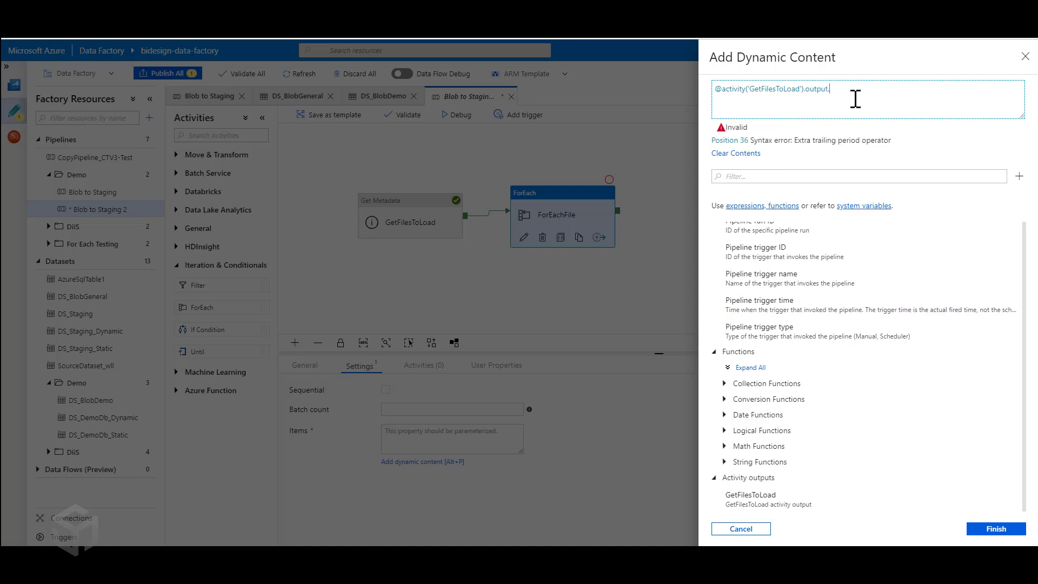
pyautogui.write('childItems')
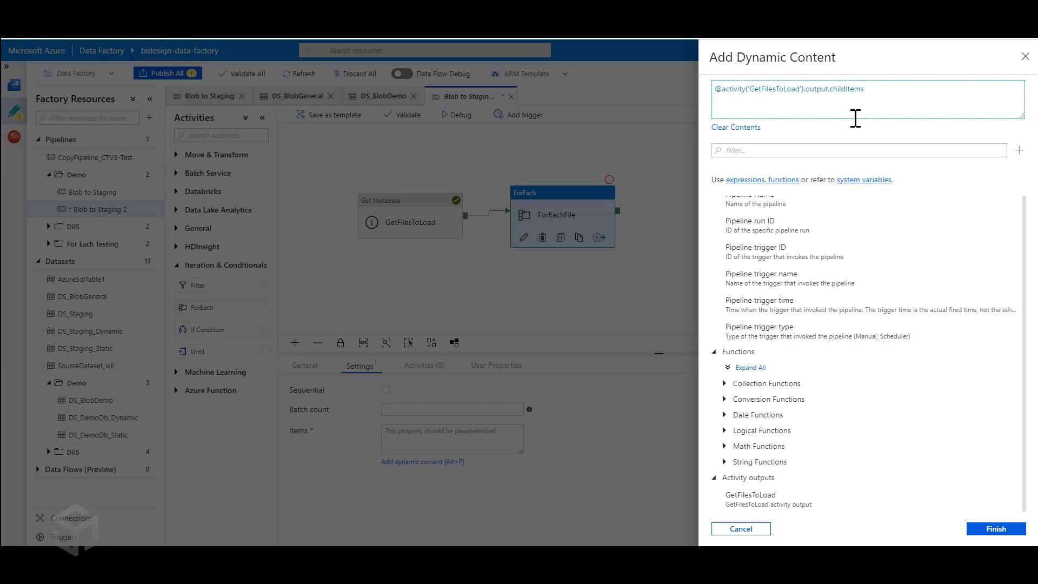
pyautogui.click(997, 528)
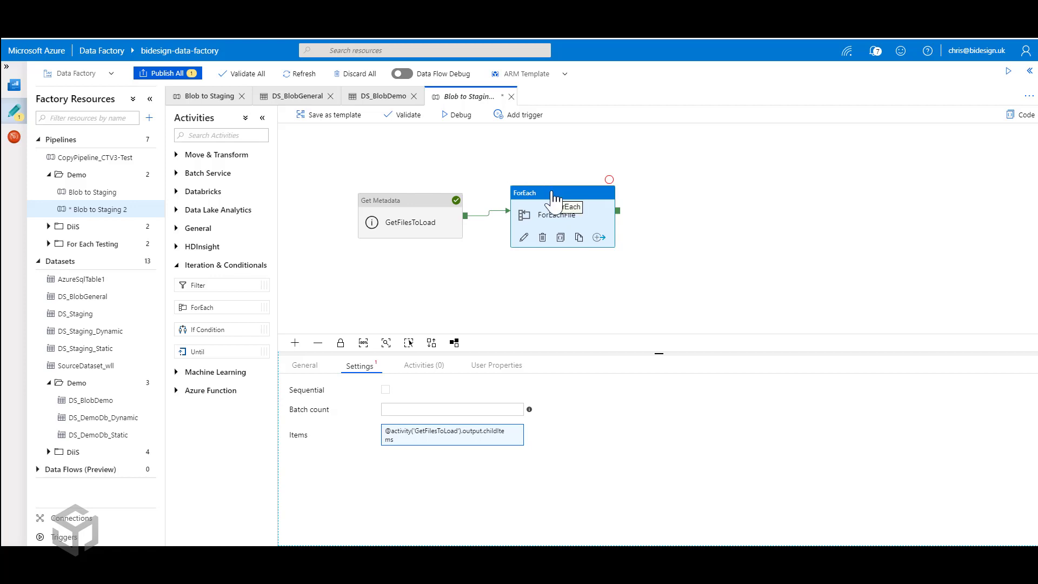
# Add a Lookup activity inside the ForEachFile loop and name it LookupTableToLoad
pyautogui.doubleClick(555, 200)
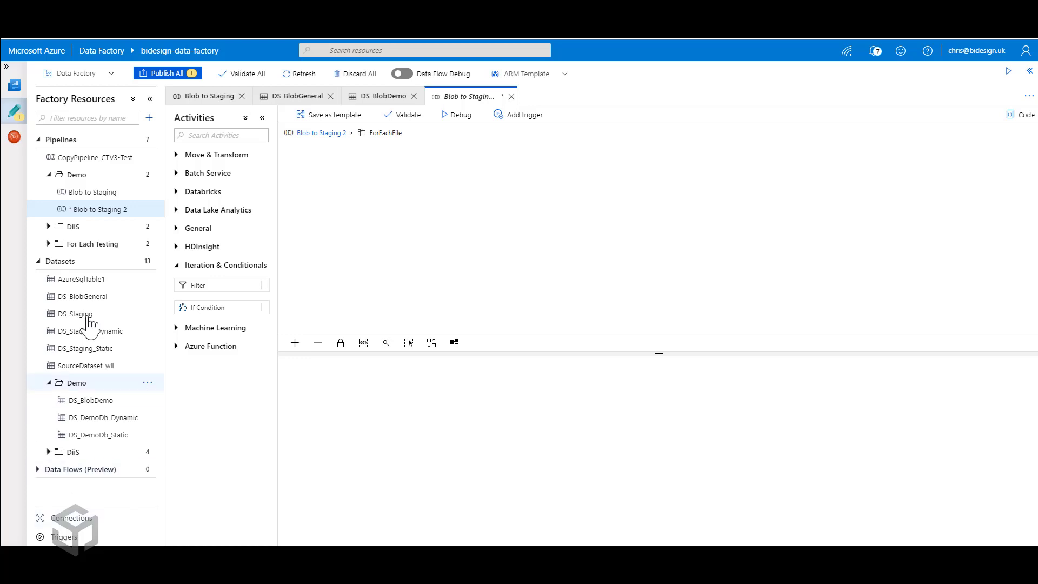
pyautogui.click(179, 231)
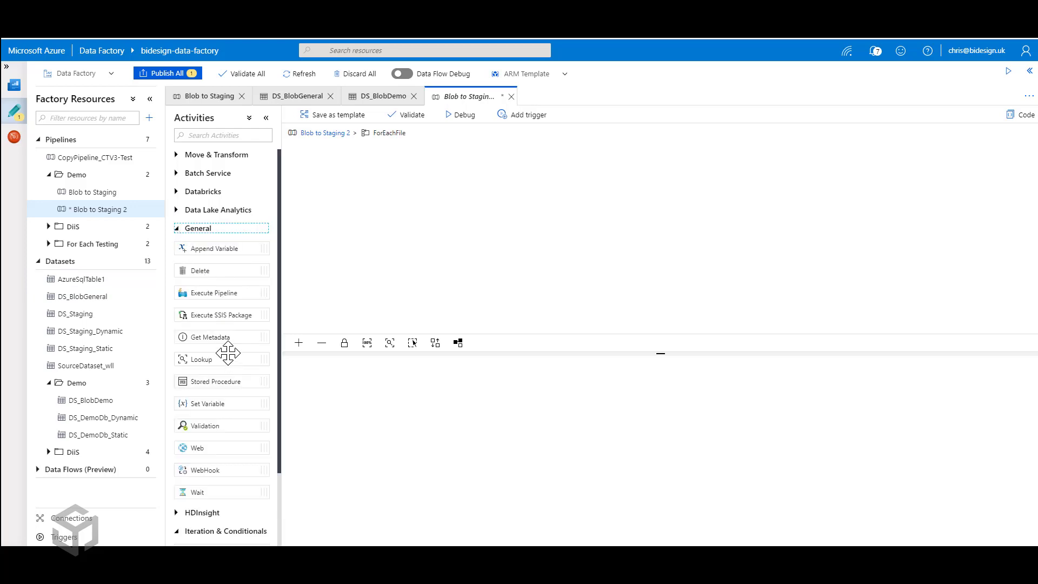
pyautogui.moveTo(227, 354); pyautogui.dragTo(420, 218)
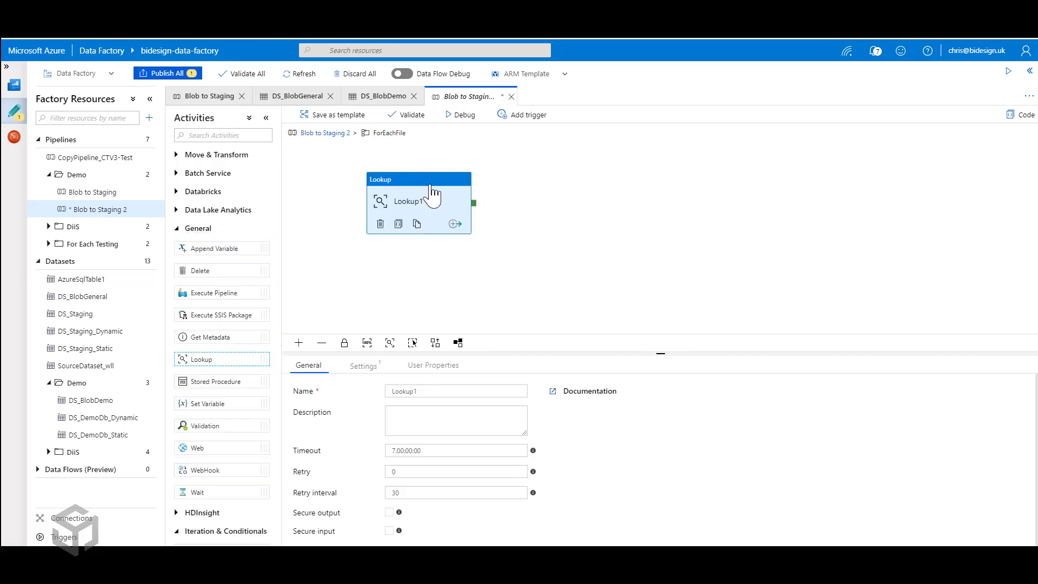
pyautogui.click(428, 392)
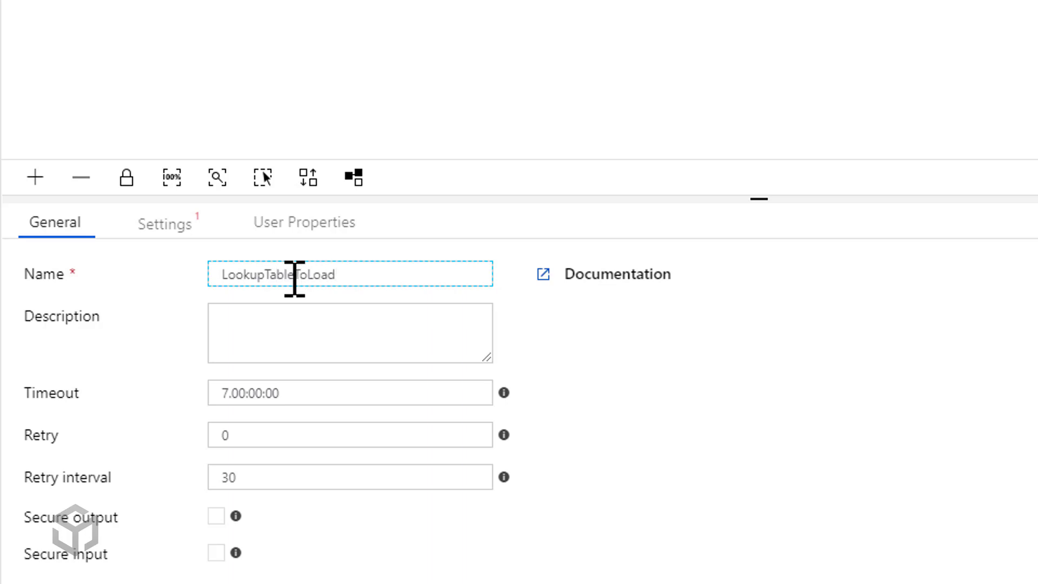
pyautogui.click(273, 69)
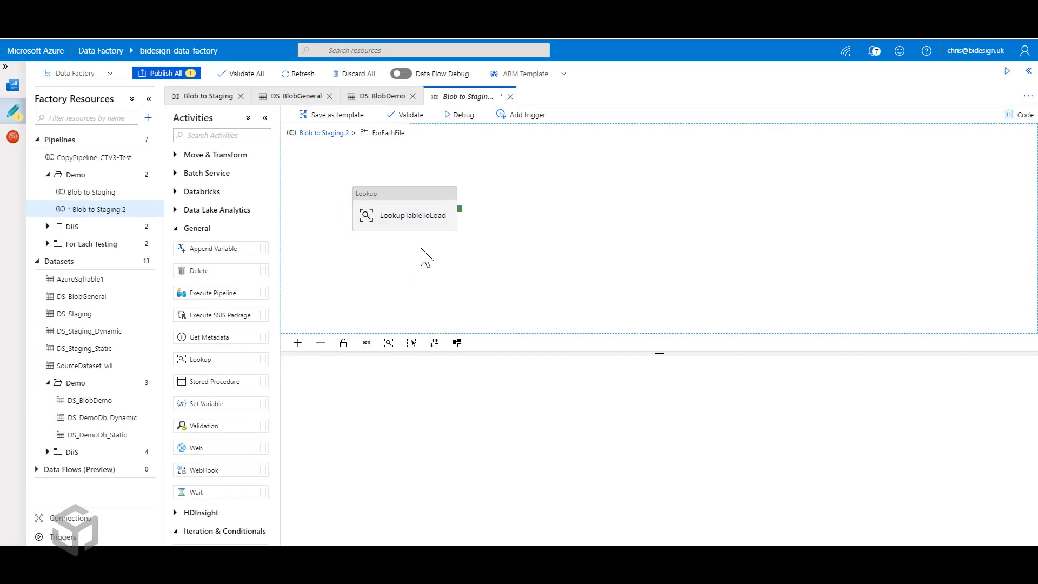
# Set LookupTableToLoad's source dataset to DS_DemoDb_Static and have it query through a stored procedure
pyautogui.click(431, 216)
pyautogui.click(362, 365)
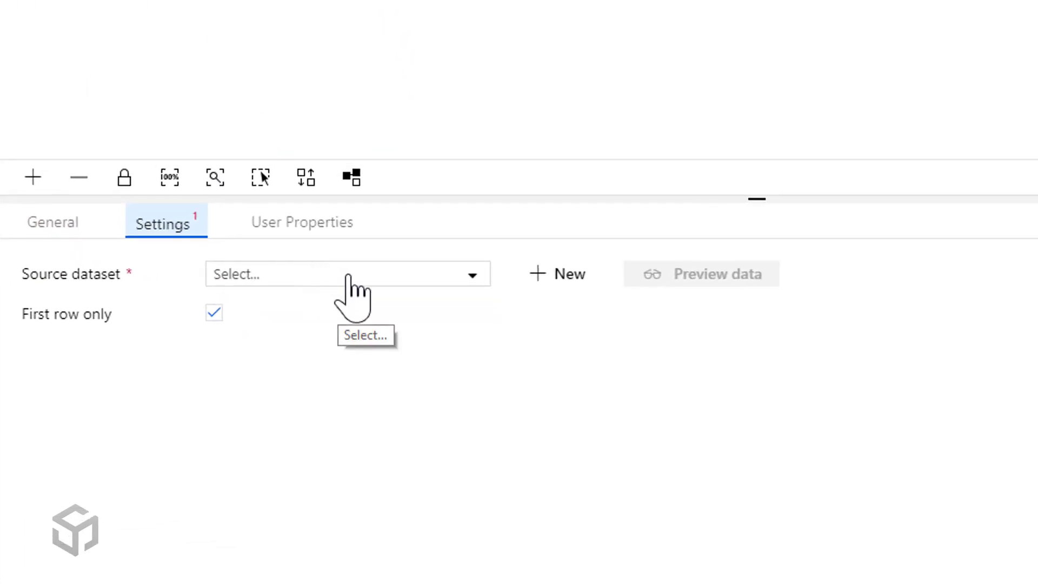
pyautogui.click(347, 276)
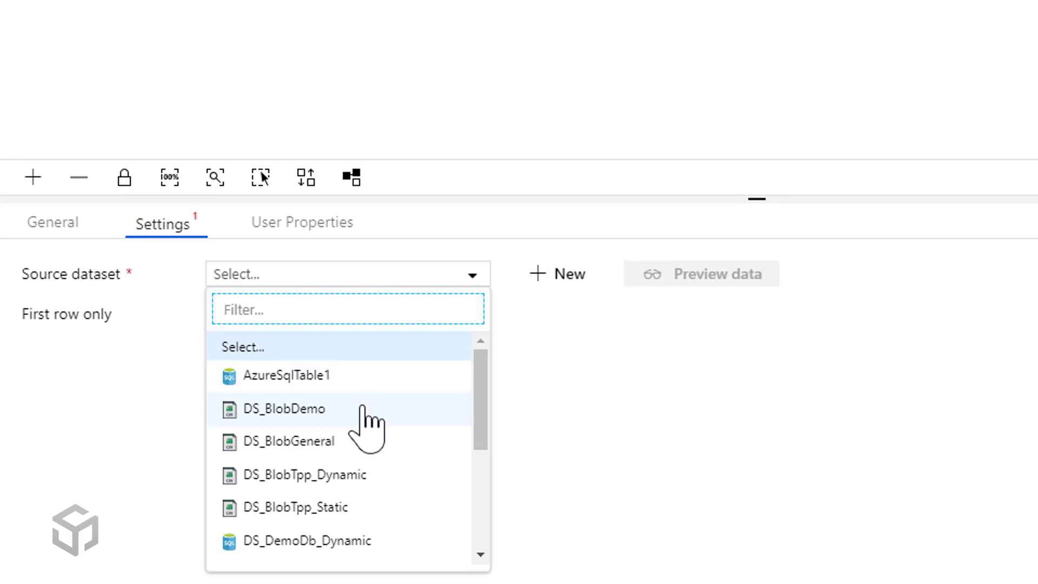
pyautogui.scroll(-2, 367, 427)
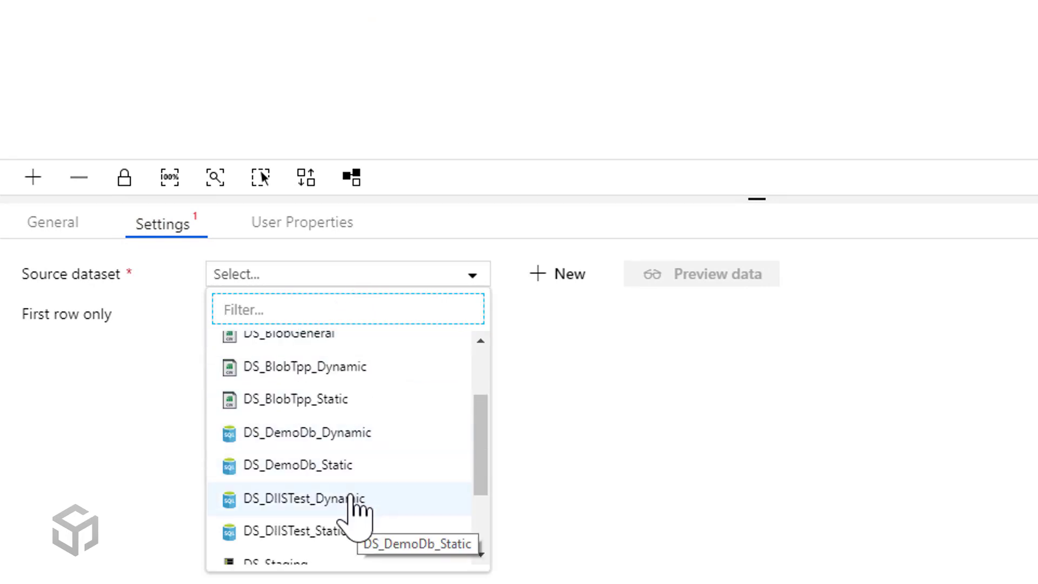
pyautogui.click(337, 465)
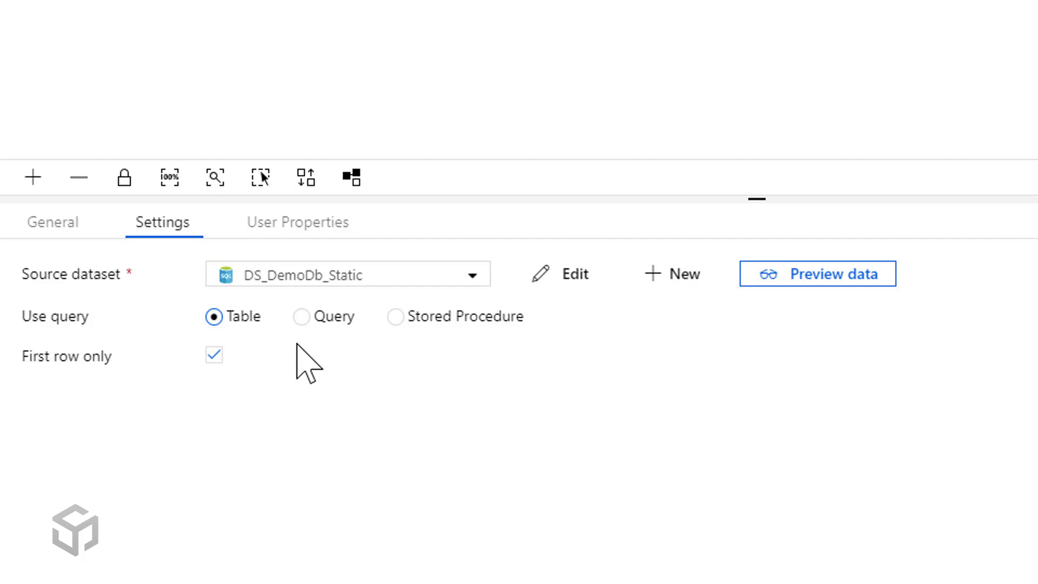
pyautogui.click(396, 318)
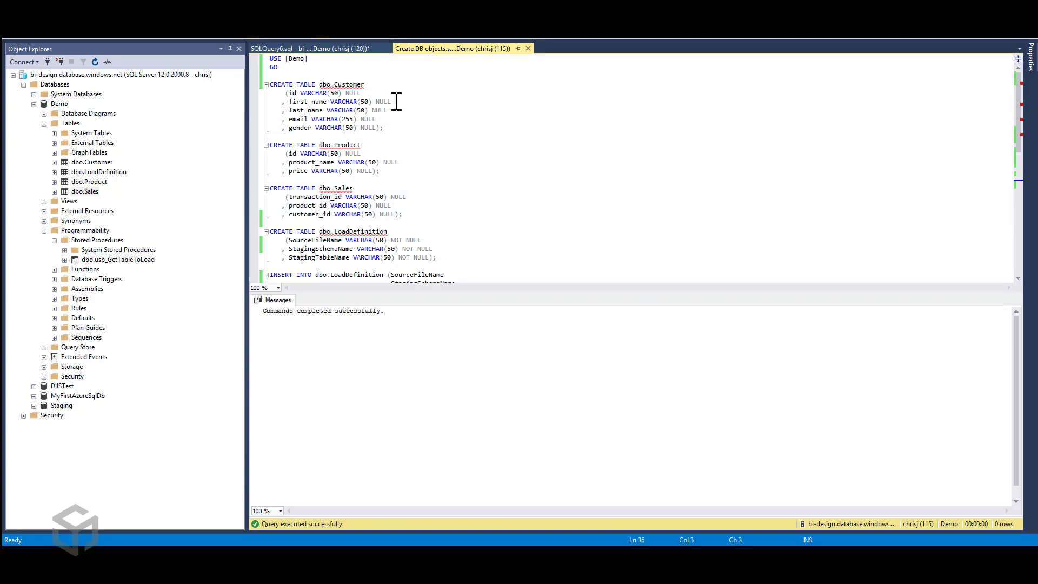
# Switch to SQL Server Management Studio and examine the dbo.Customer table definition in the Create DB objects script
pyautogui.click(396, 102)
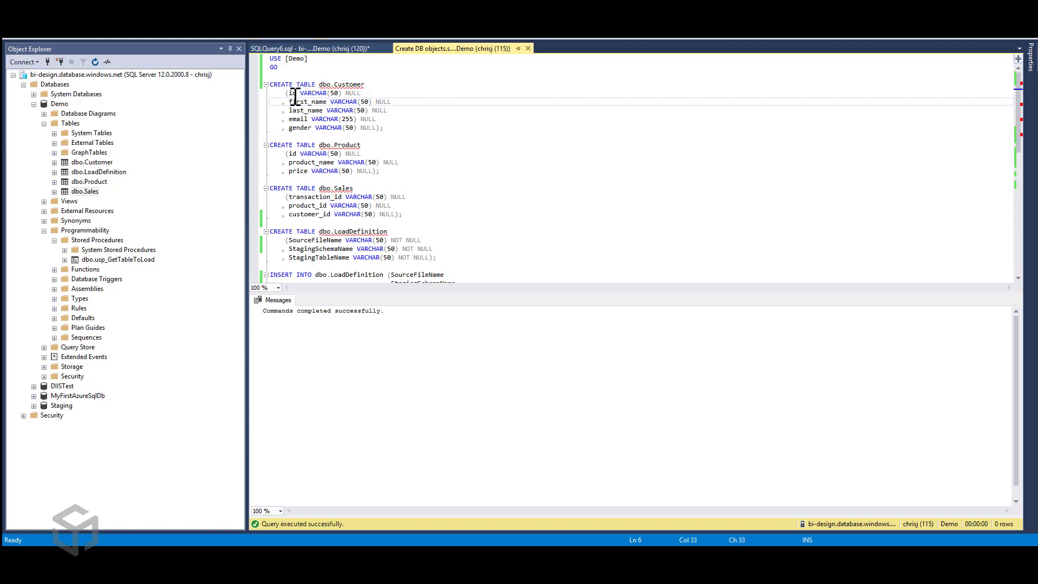
pyautogui.click(272, 84)
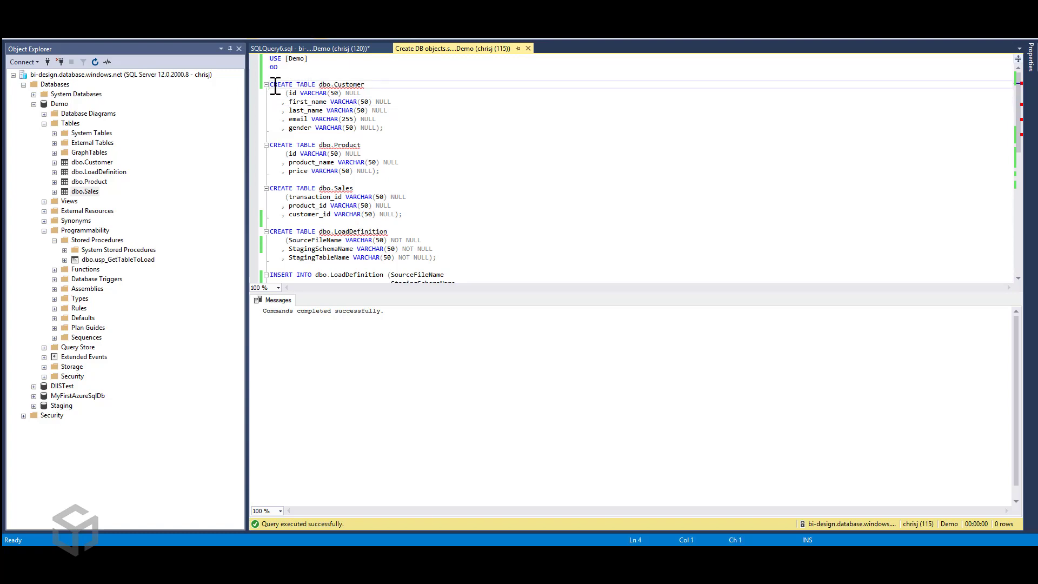
pyautogui.click(300, 126)
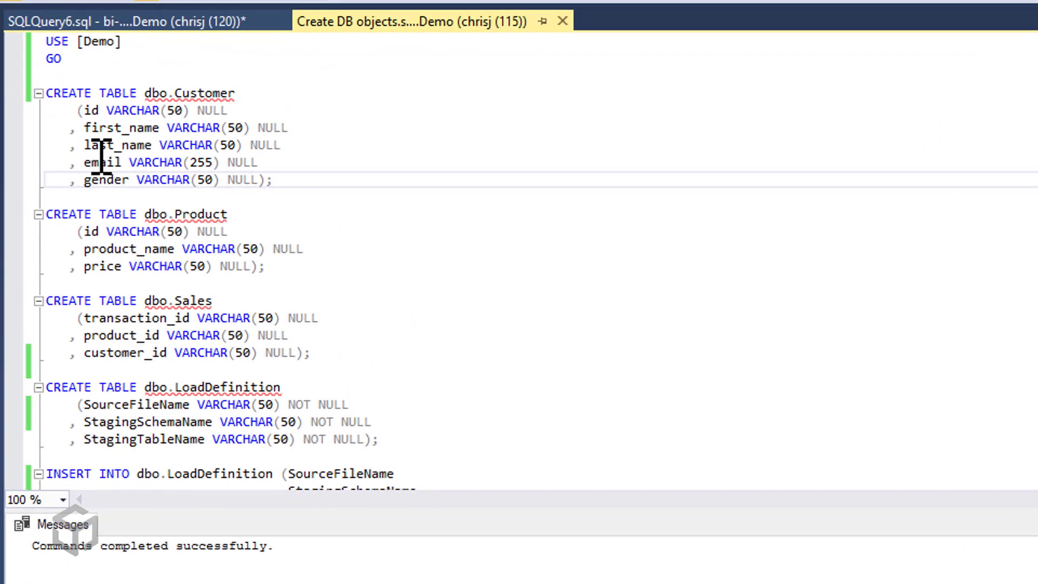
pyautogui.click(101, 162)
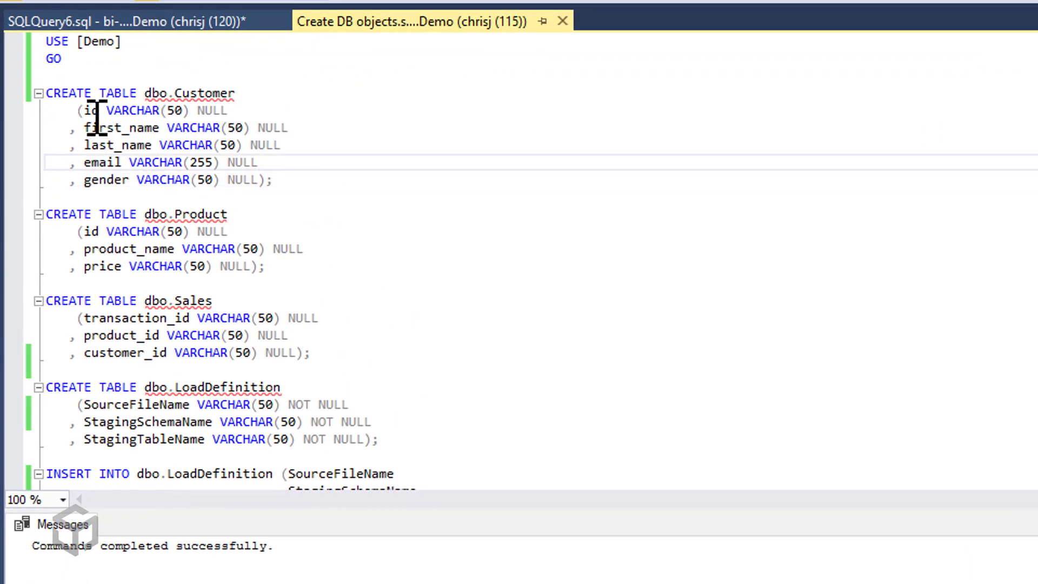
pyautogui.click(85, 110)
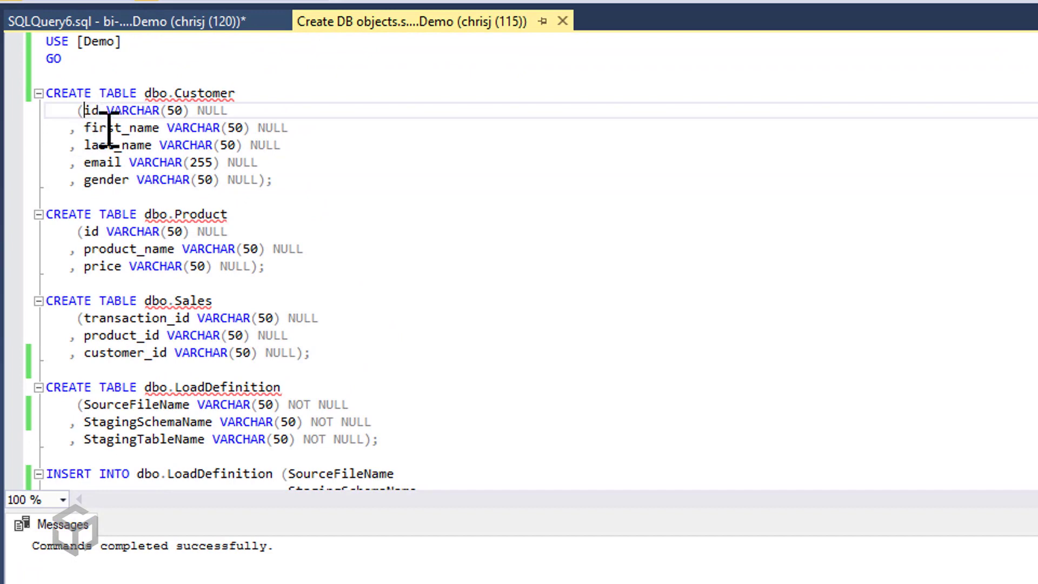
pyautogui.doubleClick(120, 163)
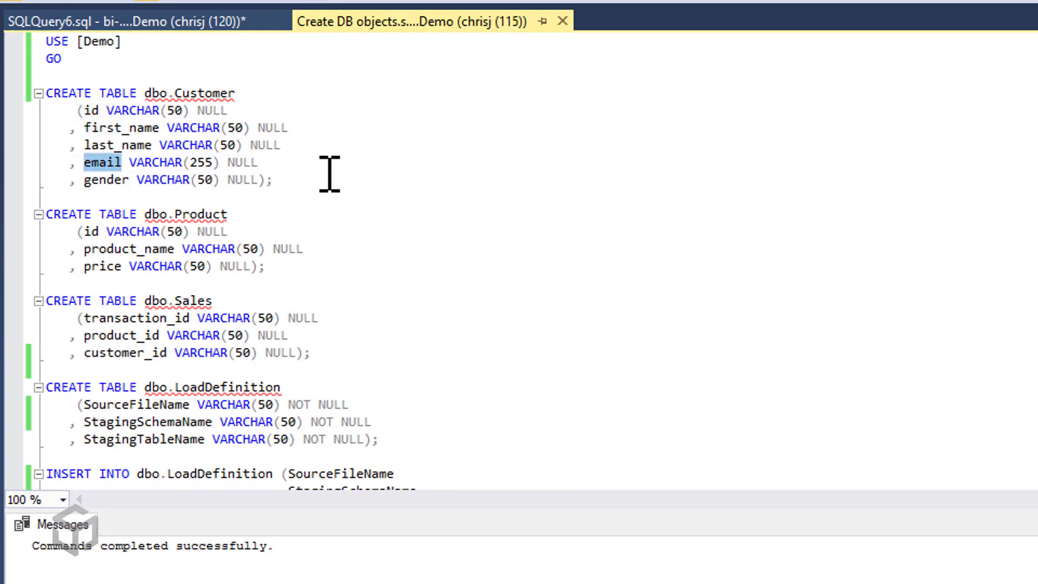
pyautogui.click(108, 180)
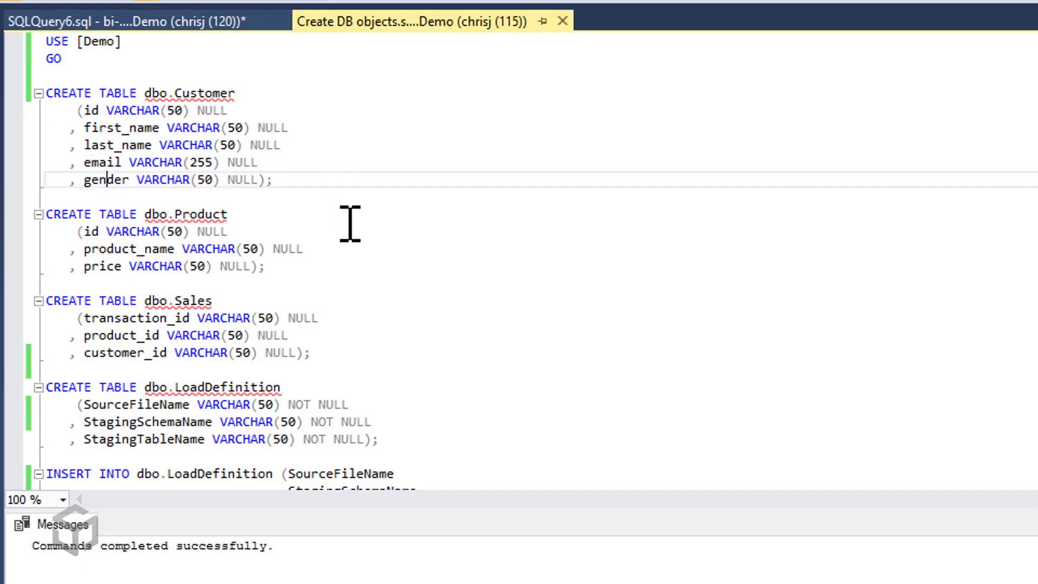
# Examine the script's dbo.LoadDefinition table, its inserted file-to-table mappings, and the usp_GetTableToLoad procedure's parameter and selected columns
pyautogui.scroll(-1, 350, 223)
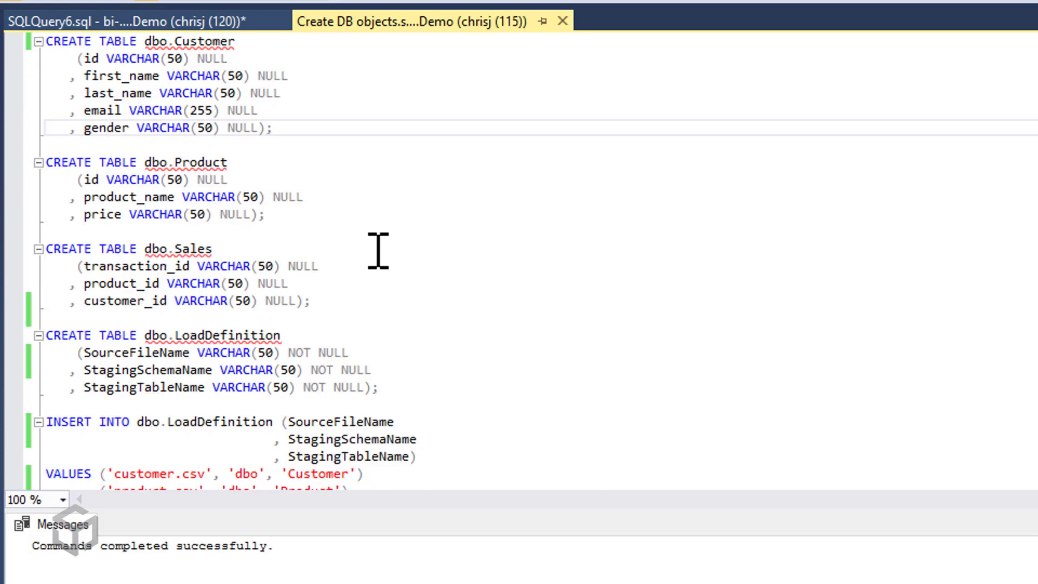
pyautogui.scroll(-1, 390, 262)
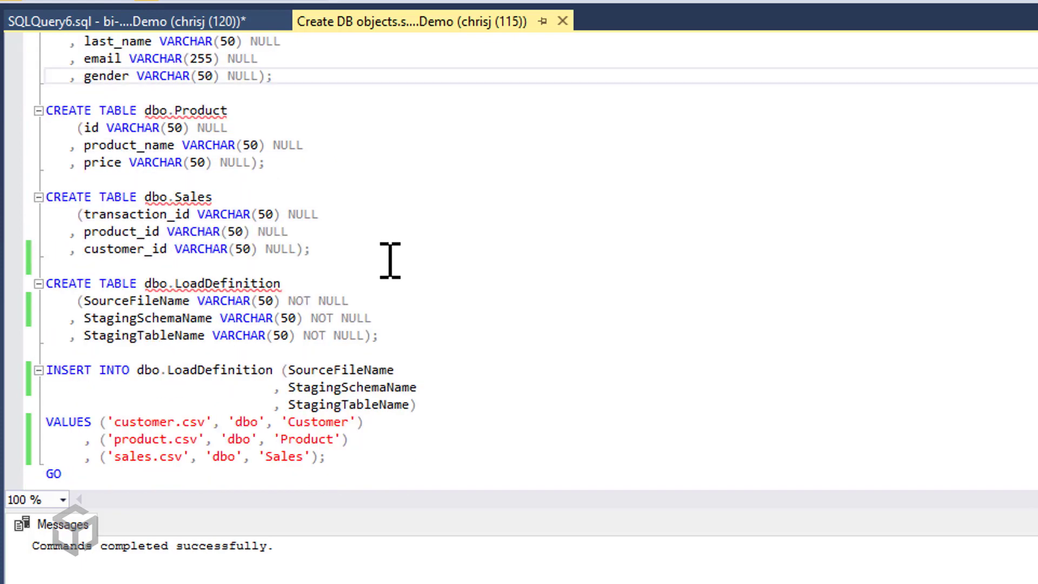
pyautogui.click(50, 284)
pyautogui.moveTo(50, 284); pyautogui.dragTo(445, 337)
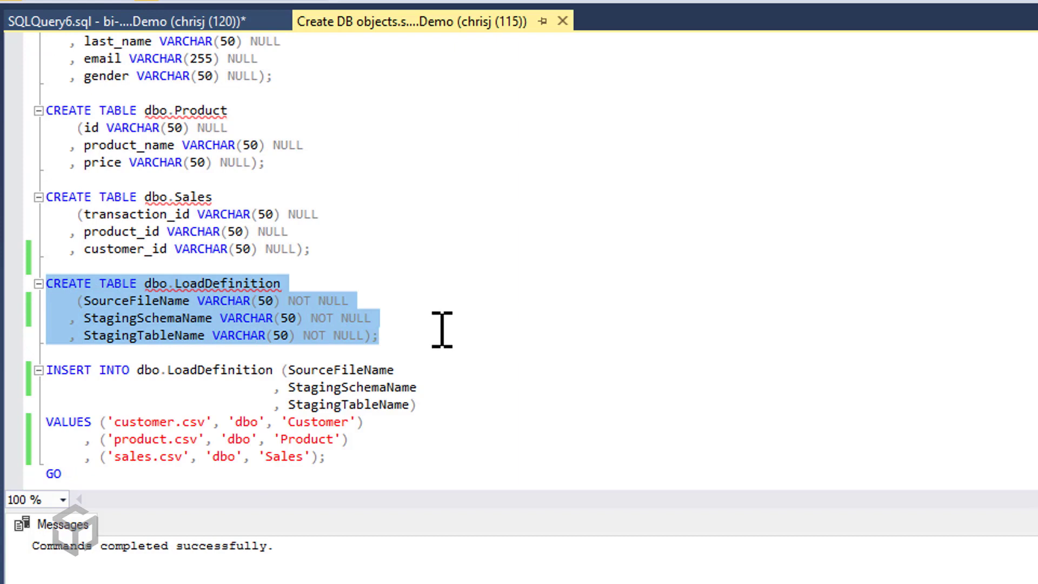
pyautogui.scroll(-1, 441, 330)
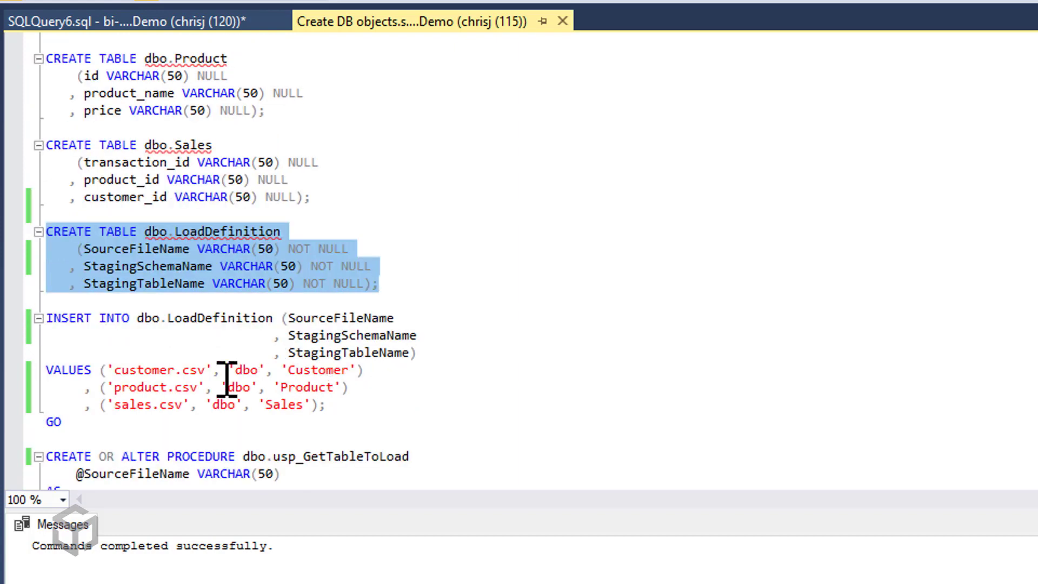
pyautogui.moveTo(114, 371); pyautogui.dragTo(206, 371)
pyautogui.doubleClick(254, 367)
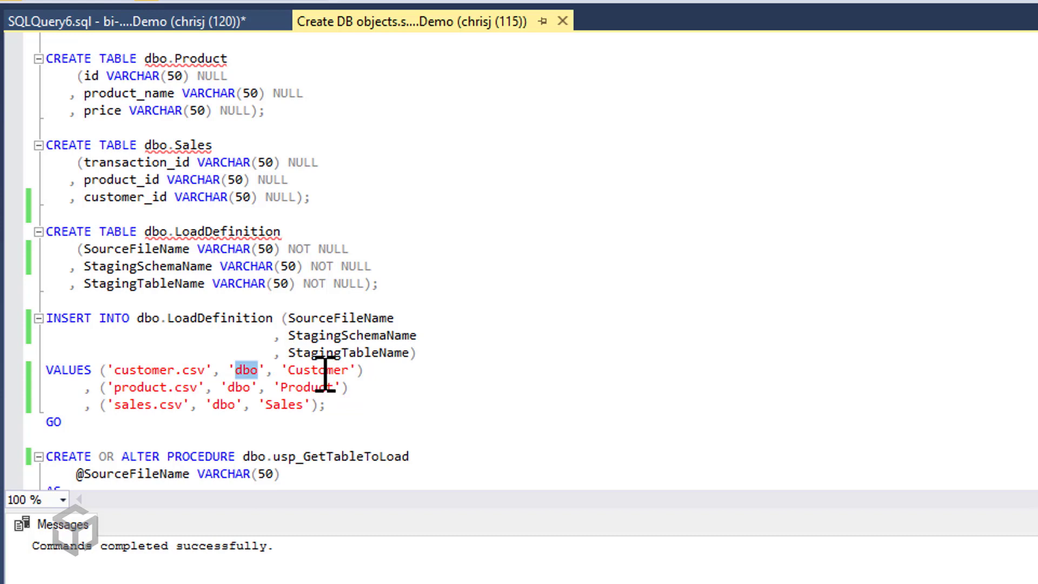
pyautogui.doubleClick(325, 372)
pyautogui.scroll(-3, 440, 329)
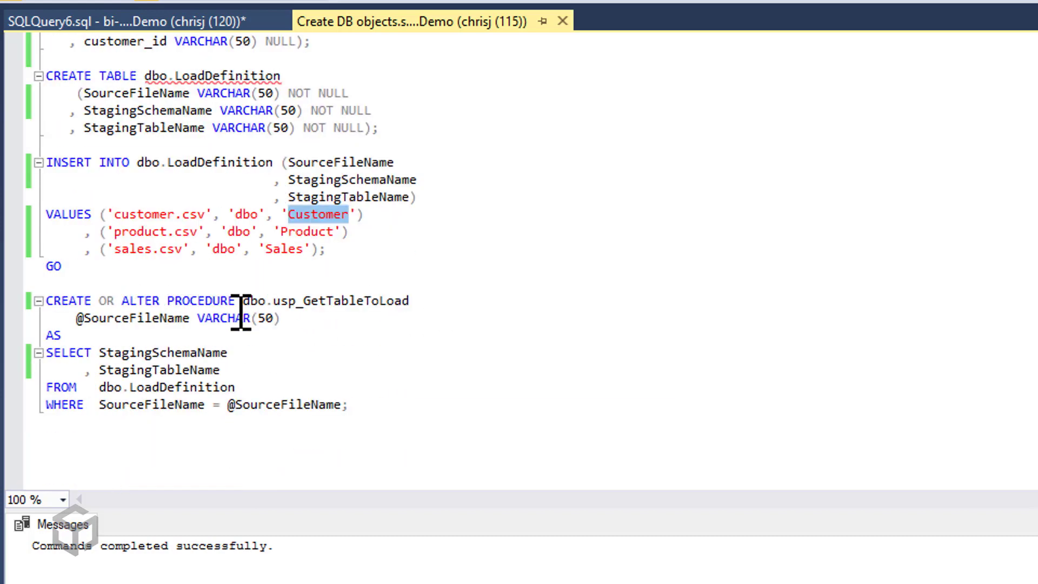
pyautogui.doubleClick(149, 319)
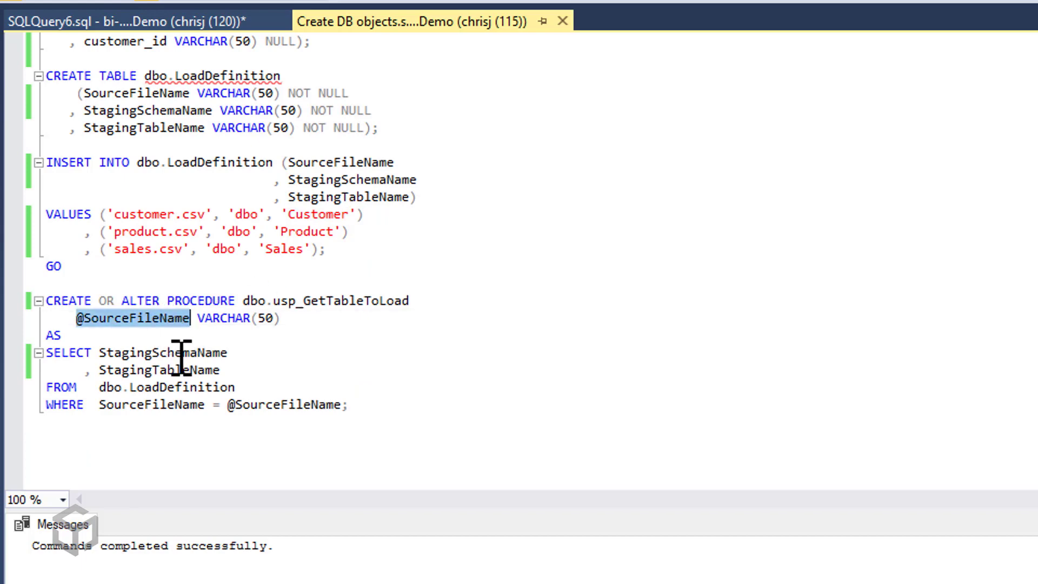
pyautogui.click(166, 370)
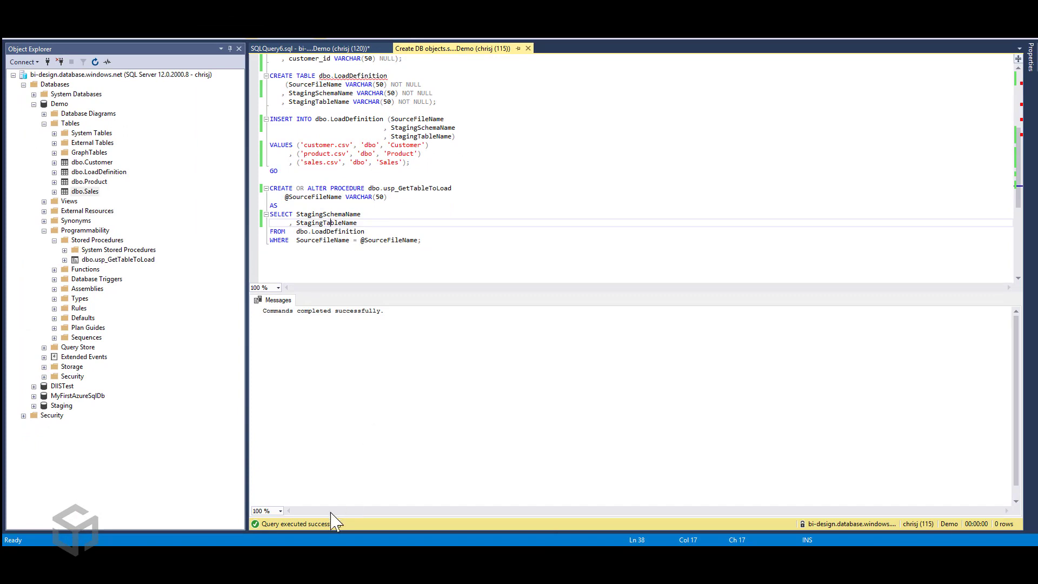
# Back in Azure Data Factory, set LookupTableToLoad's stored procedure to [dbo].[usp_GetTableToLoad] and import its parameter
pyautogui.moveTo(135, 543)
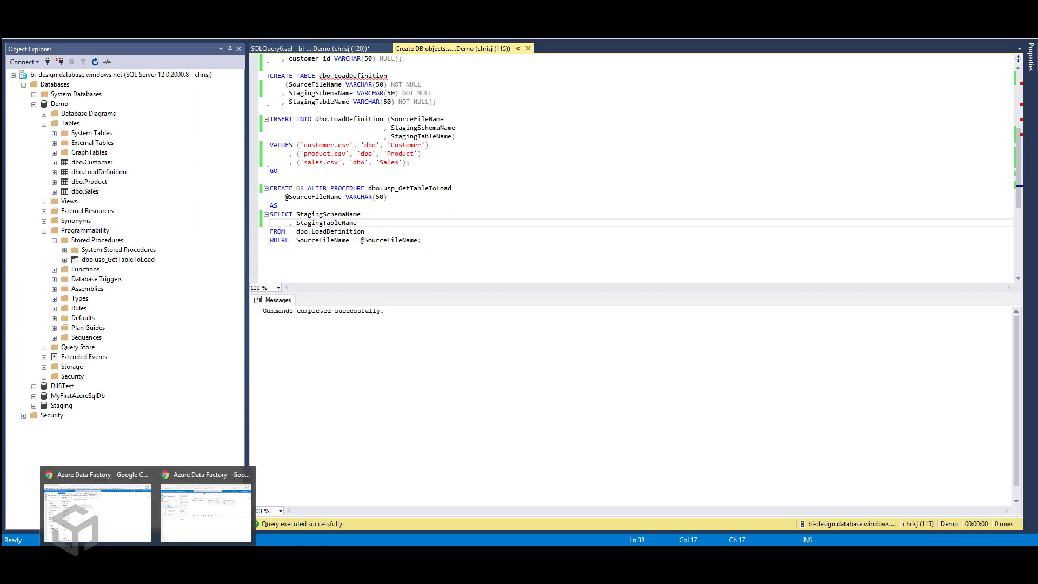
pyautogui.click(111, 518)
pyautogui.click(433, 284)
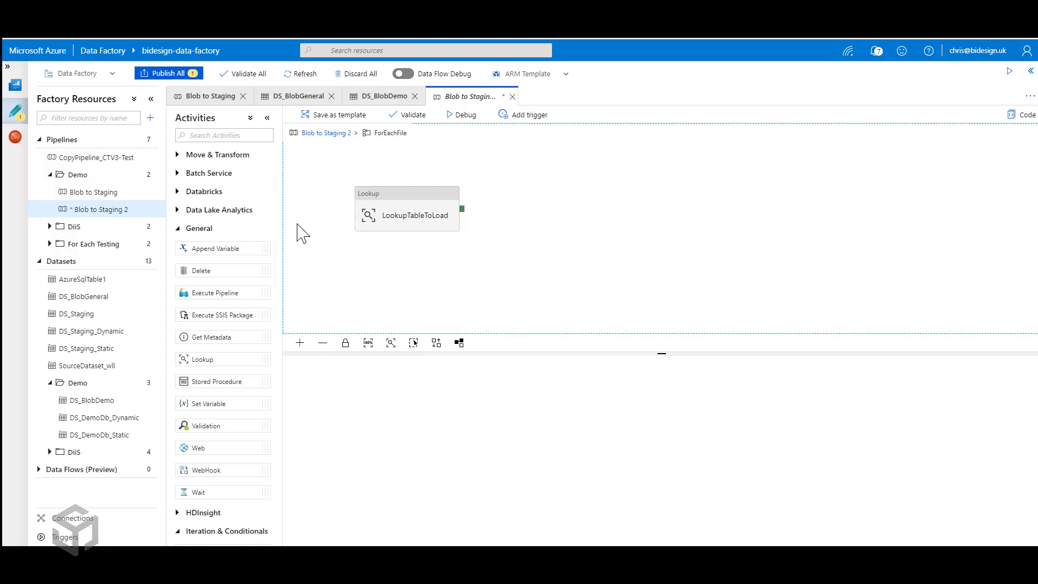
pyautogui.click(421, 201)
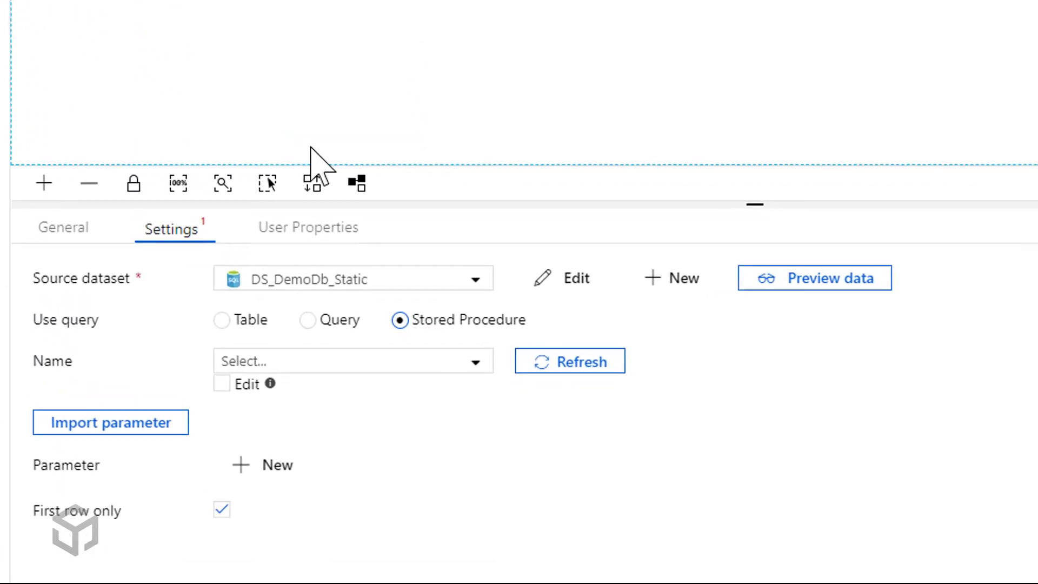
pyautogui.click(427, 358)
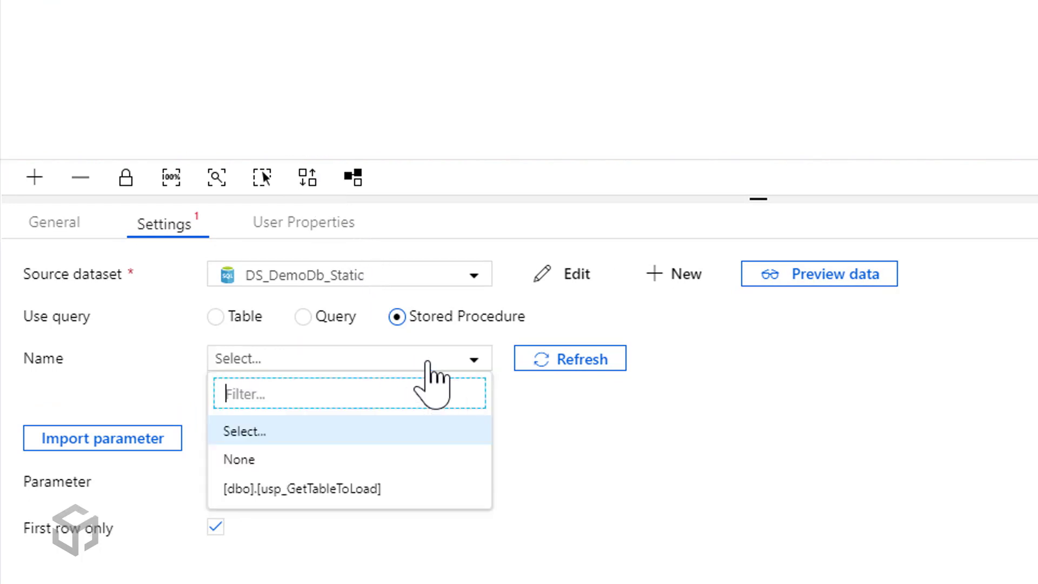
pyautogui.click(371, 489)
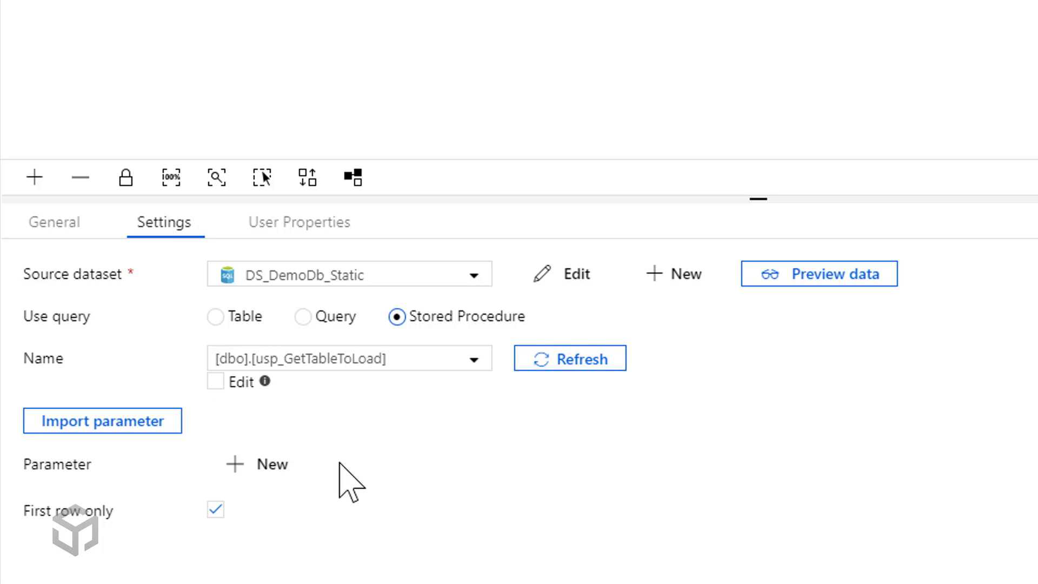
pyautogui.click(162, 427)
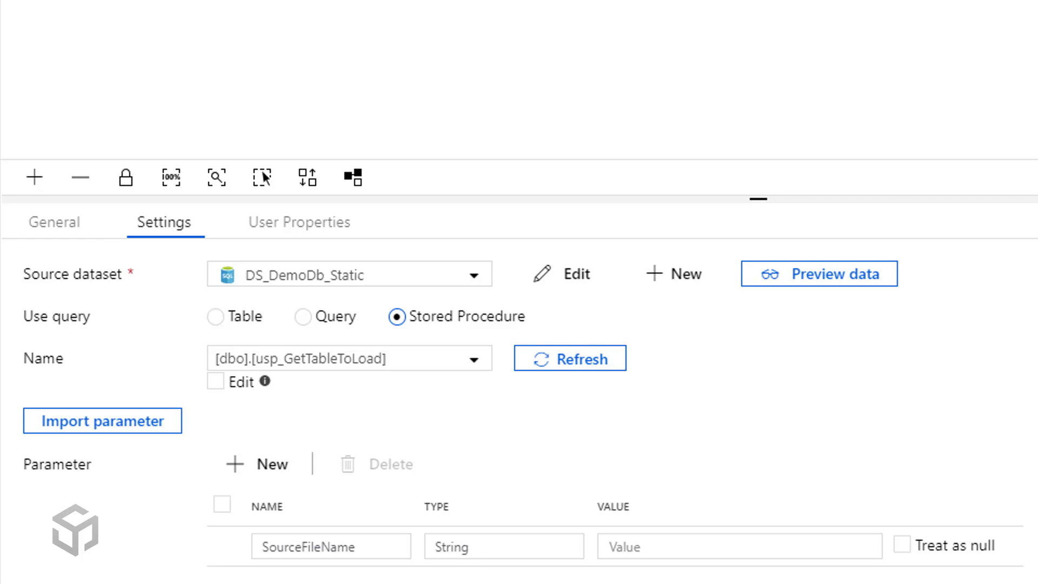
# Set the SourceFileName parameter of LookupTableToLoad's stored procedure to the dynamic expression @{item().name}
pyautogui.click(718, 429)
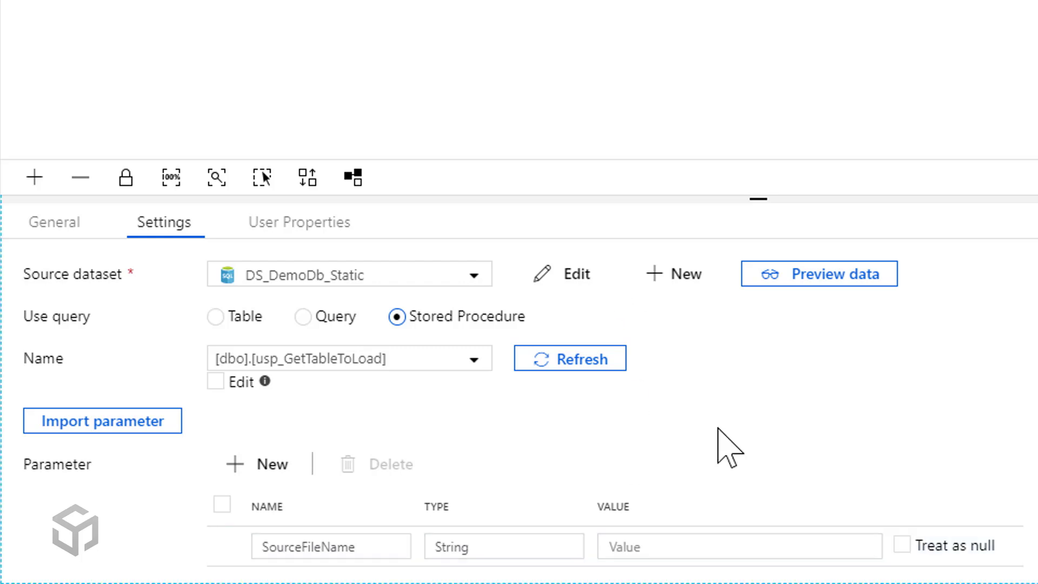
pyautogui.click(707, 543)
pyautogui.scroll(-1, 916, 463)
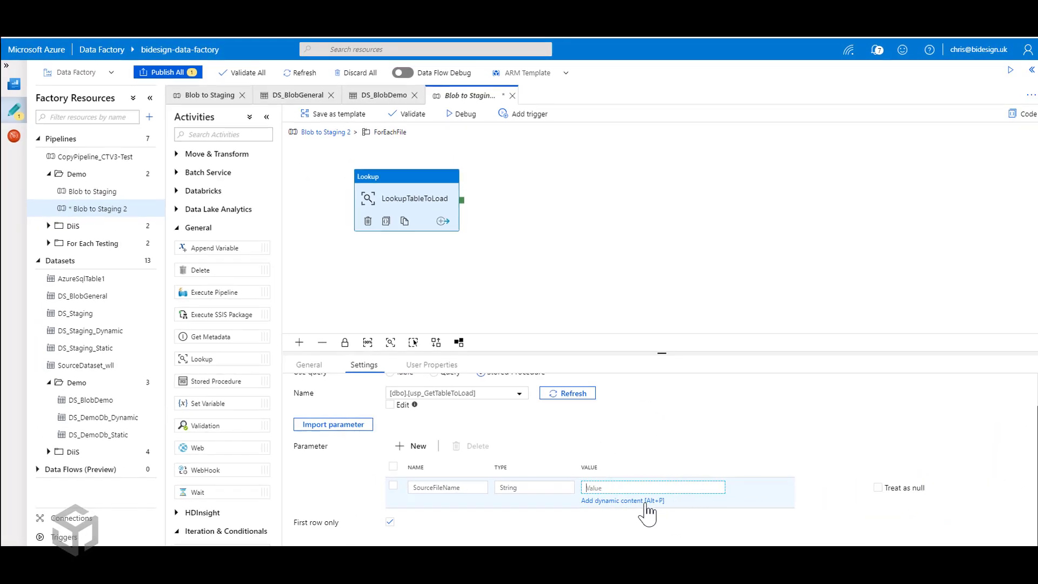
pyautogui.click(644, 501)
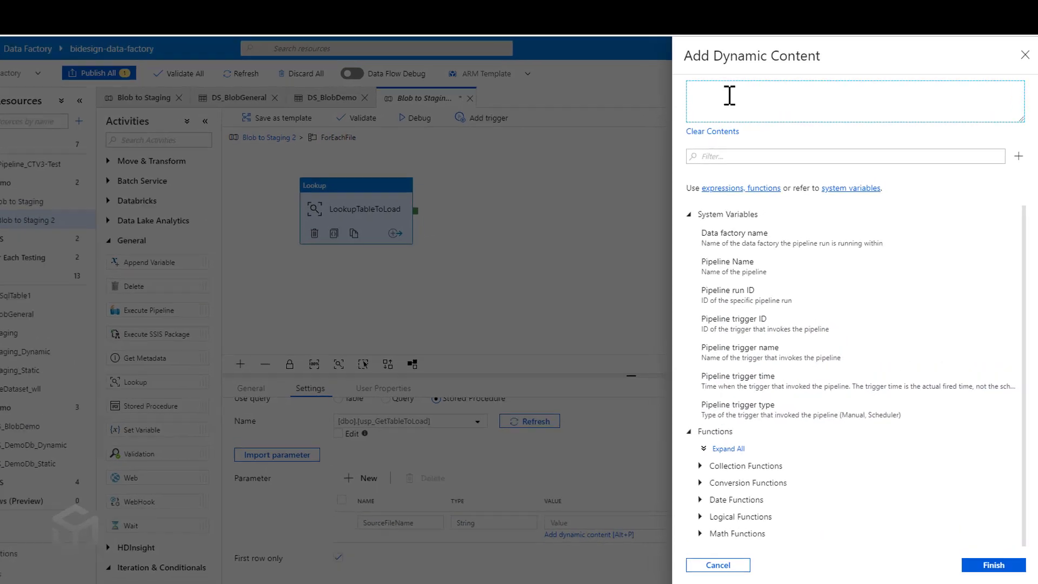
pyautogui.write('@')
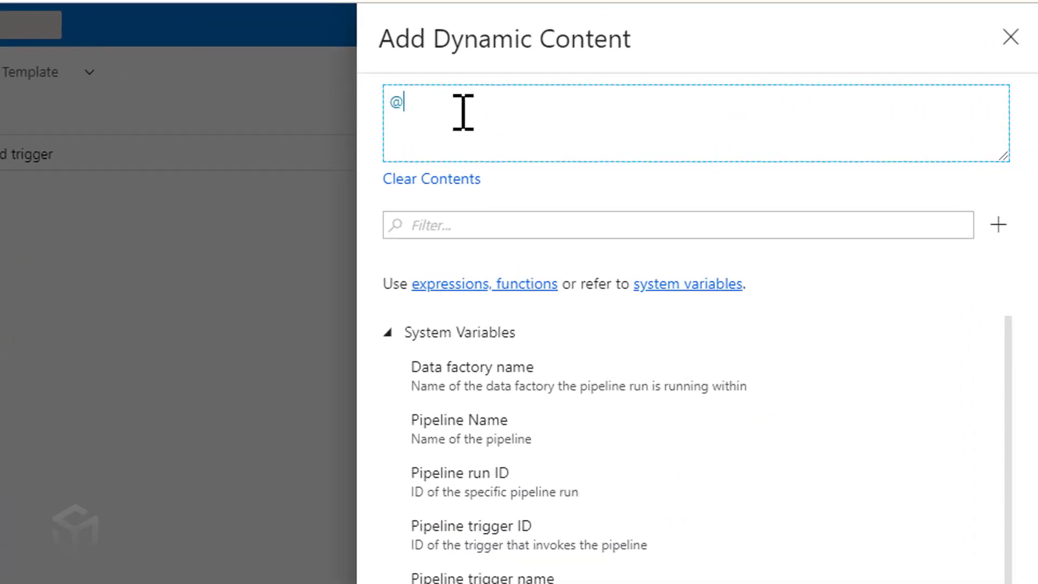
pyautogui.write('{item().name')
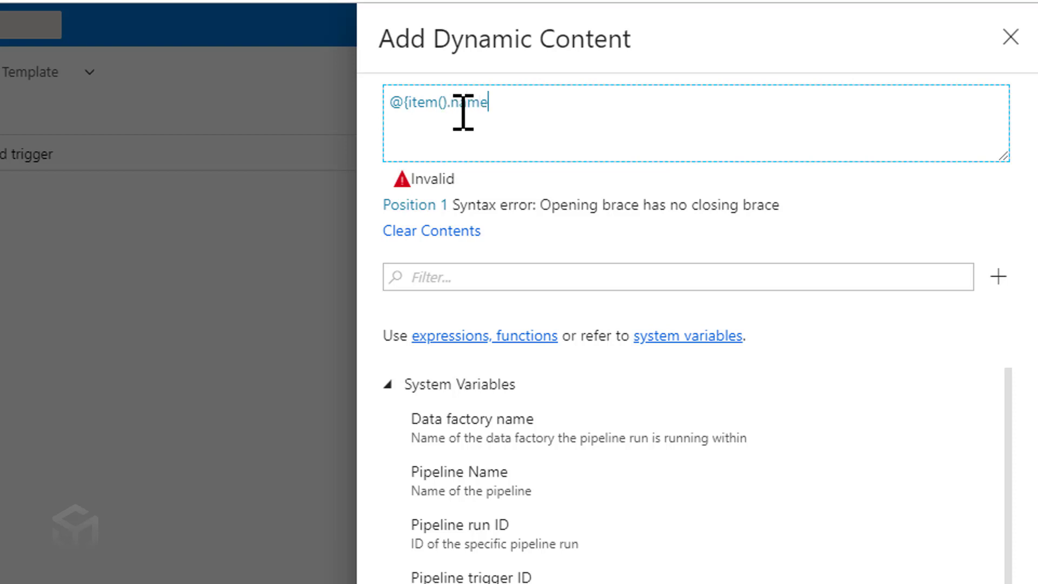
pyautogui.write('}')
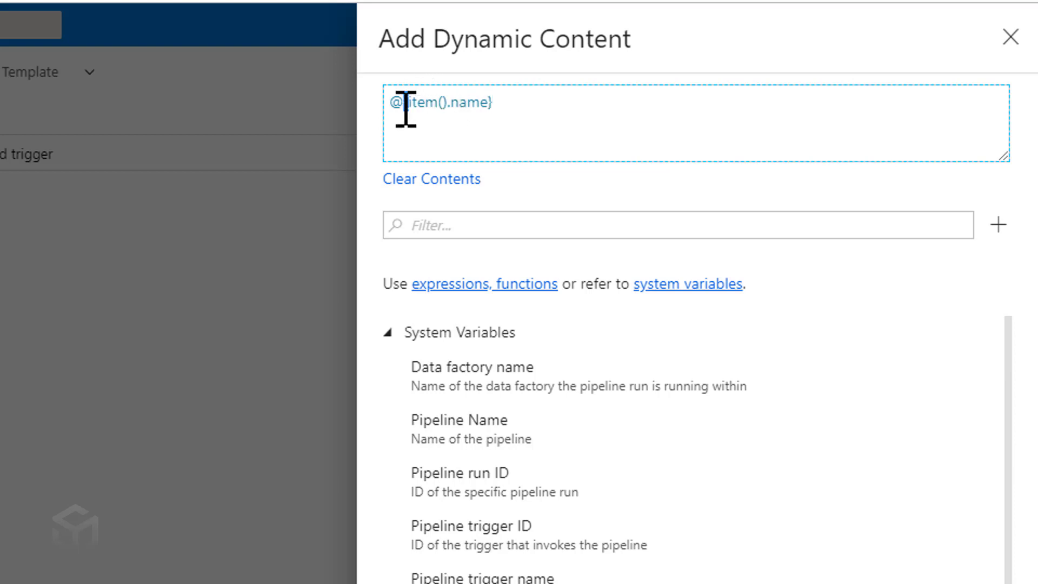
pyautogui.click(497, 104)
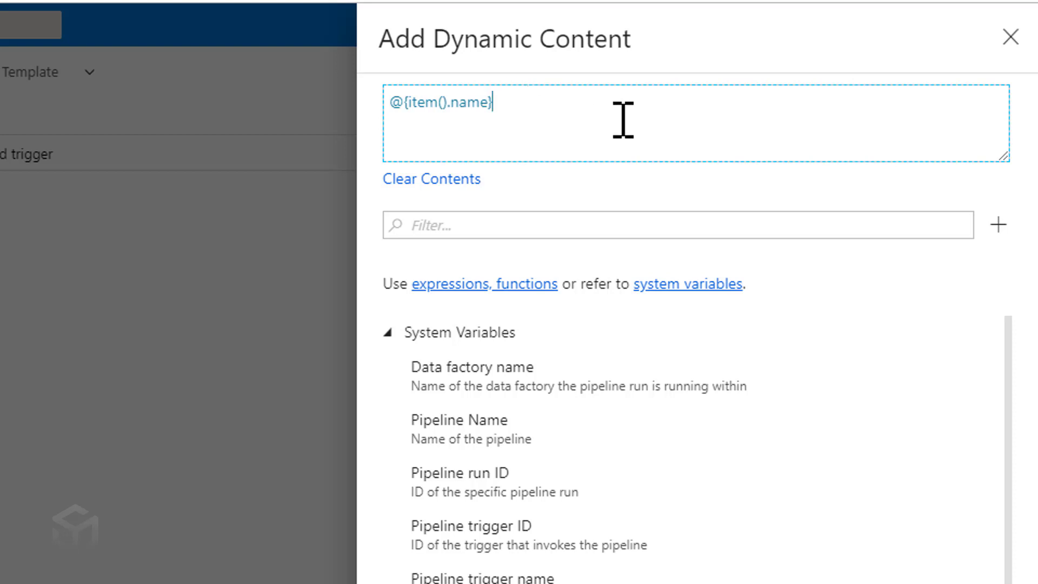
pyautogui.moveTo(404, 104); pyautogui.dragTo(409, 105)
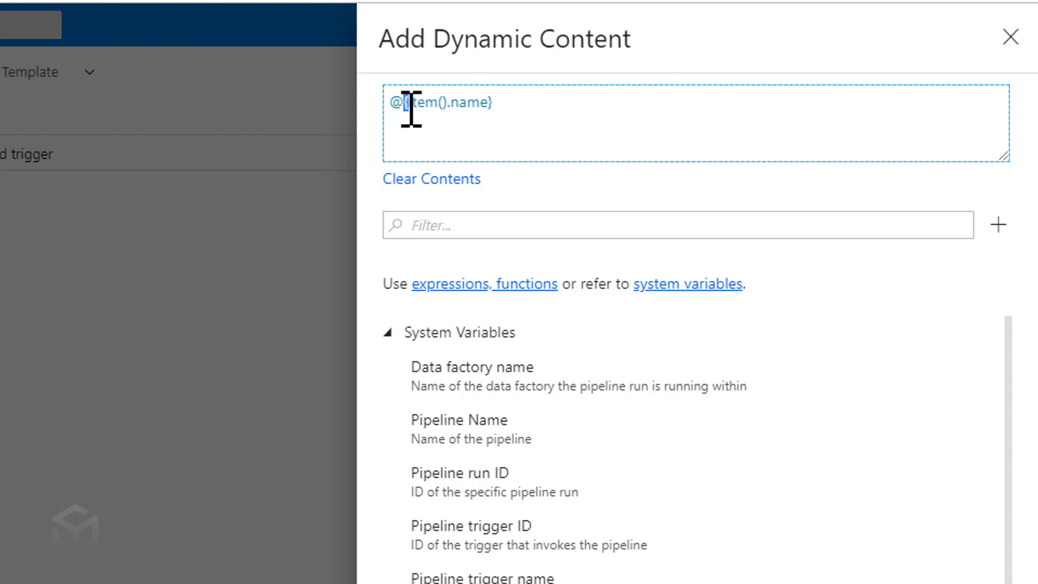
pyautogui.moveTo(495, 103); pyautogui.dragTo(489, 104)
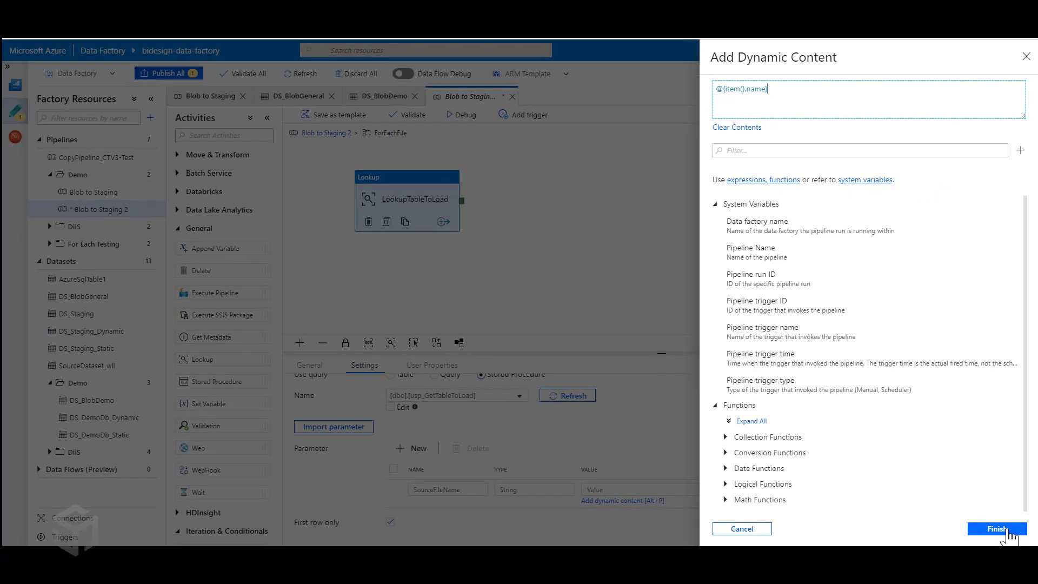
pyautogui.click(1006, 530)
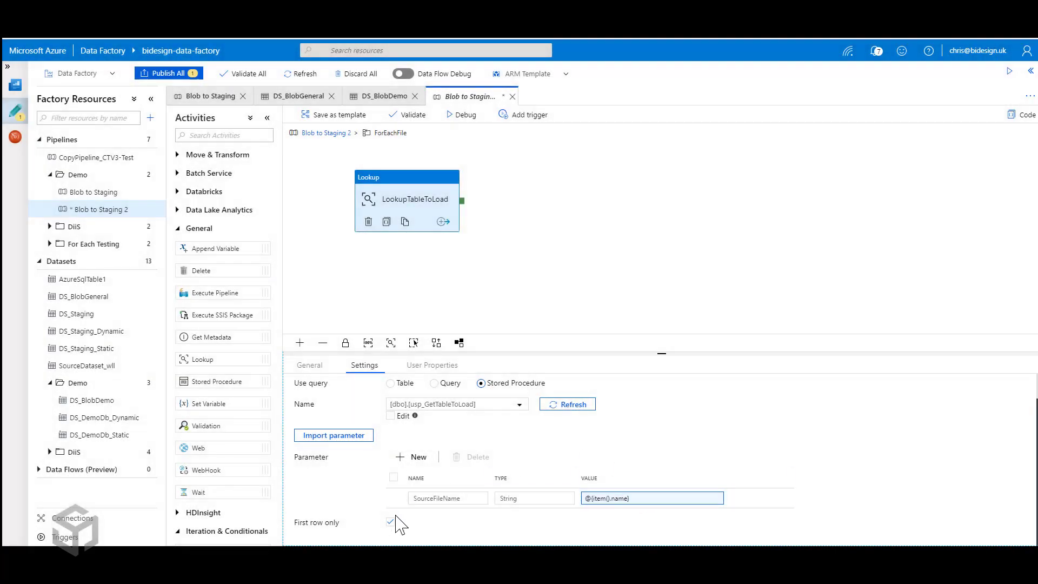
pyautogui.scroll(-1, 394, 521)
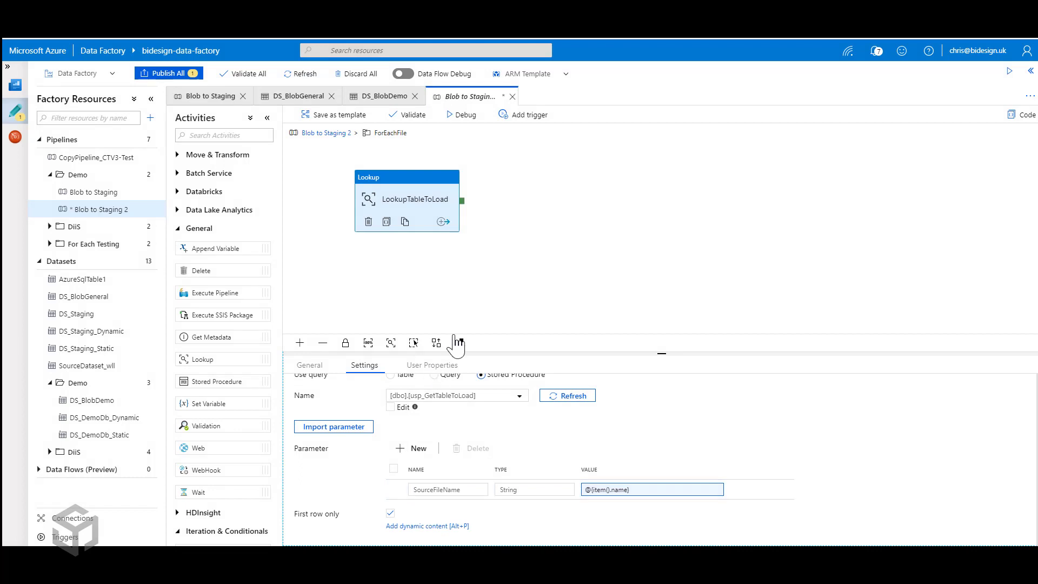
pyautogui.scroll(1, 453, 481)
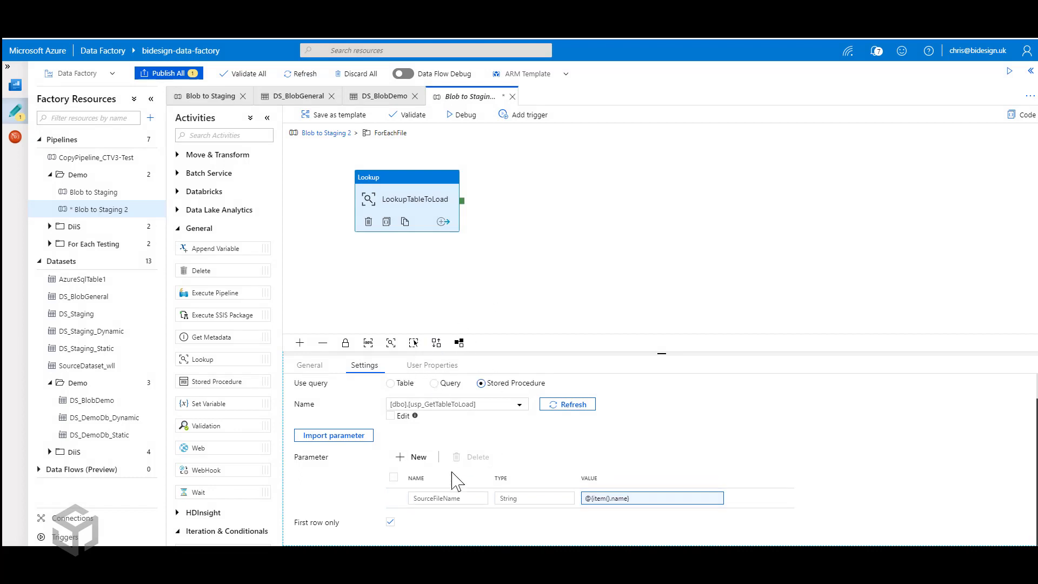
# Validate the Blob to Staging 2 pipeline and start a debug run
pyautogui.click(516, 240)
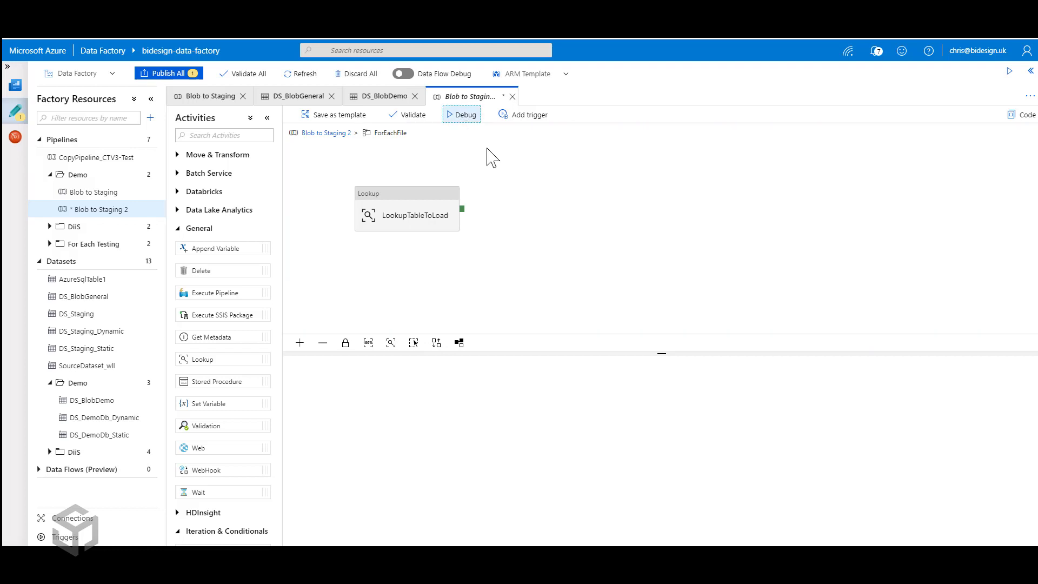
pyautogui.click(421, 125)
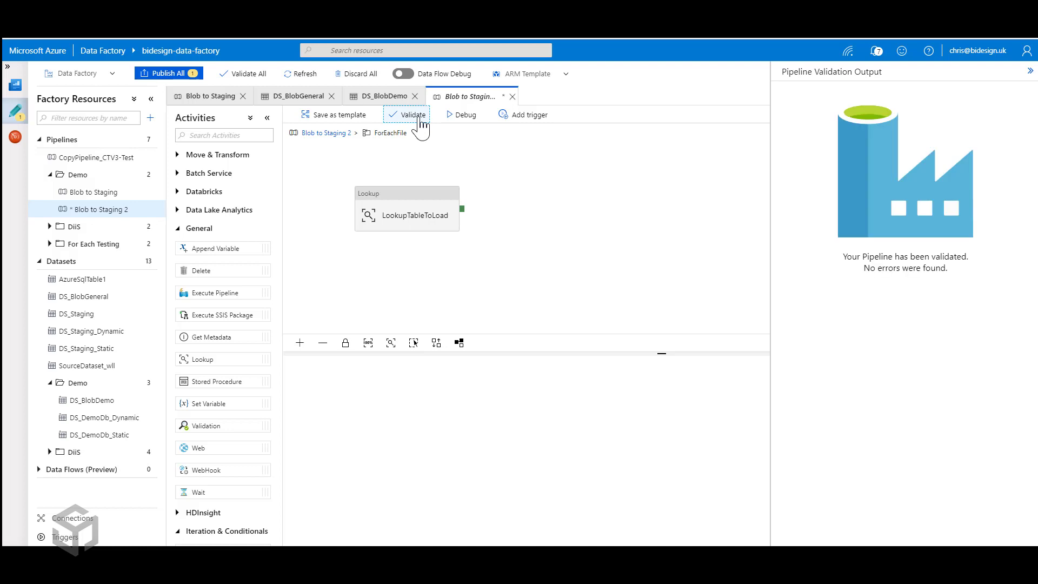
pyautogui.click(462, 116)
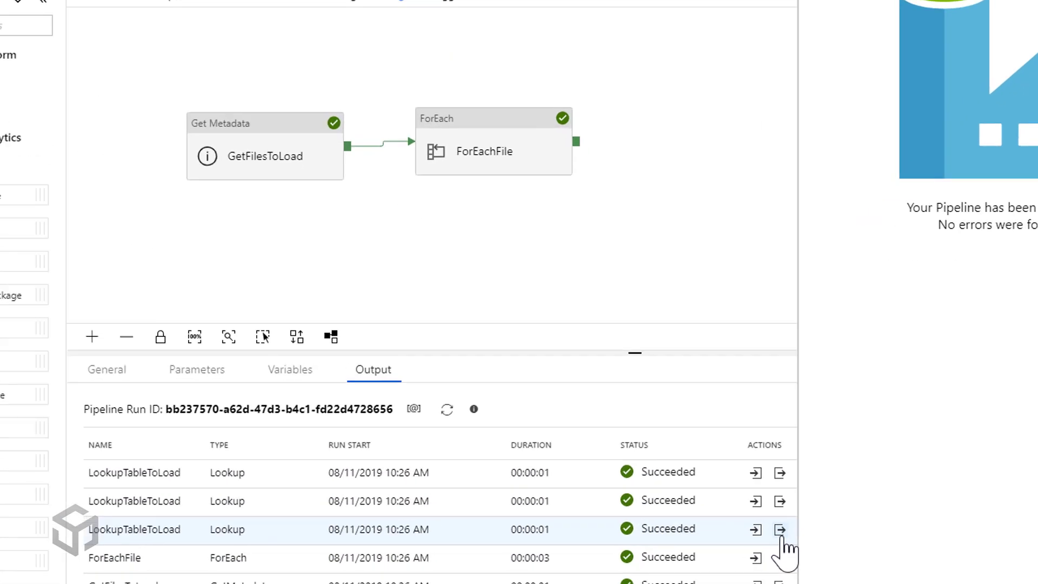
# Examine the output of each of the three LookupTableToLoad runs for the returned staging schema and table names
pyautogui.click(759, 471)
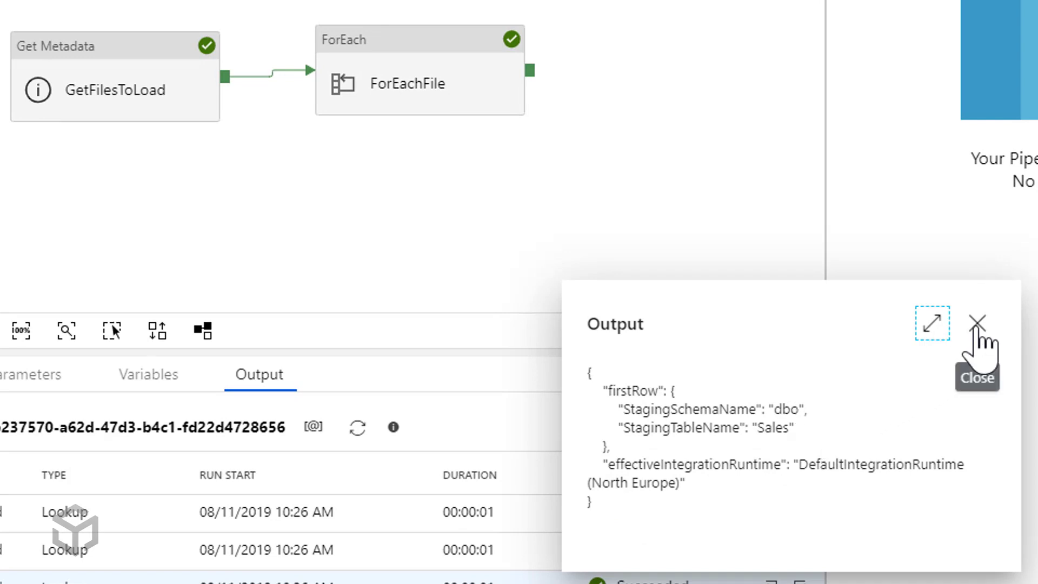
pyautogui.click(977, 325)
pyautogui.click(801, 550)
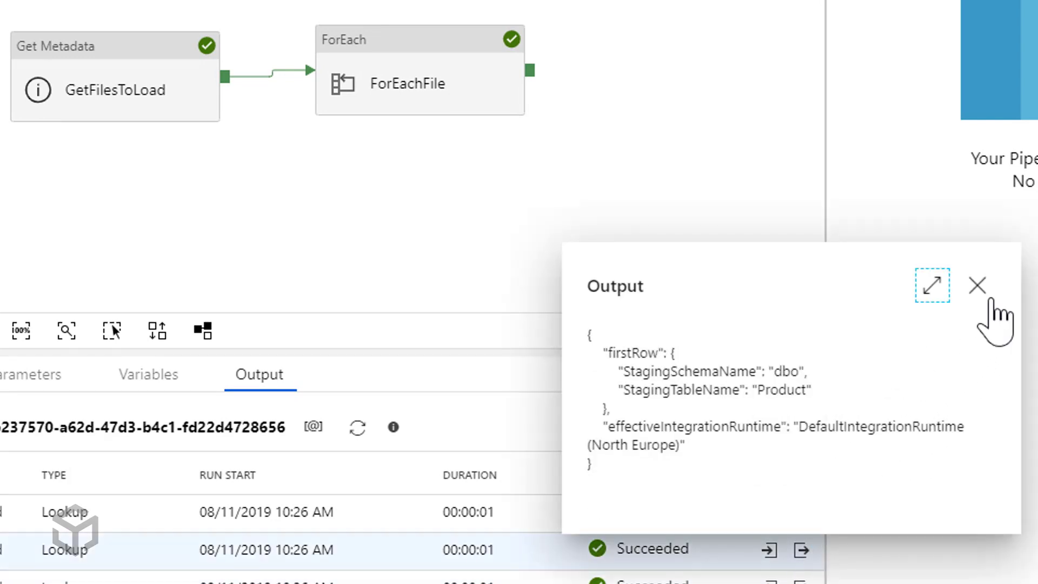
pyautogui.click(976, 285)
pyautogui.click(802, 512)
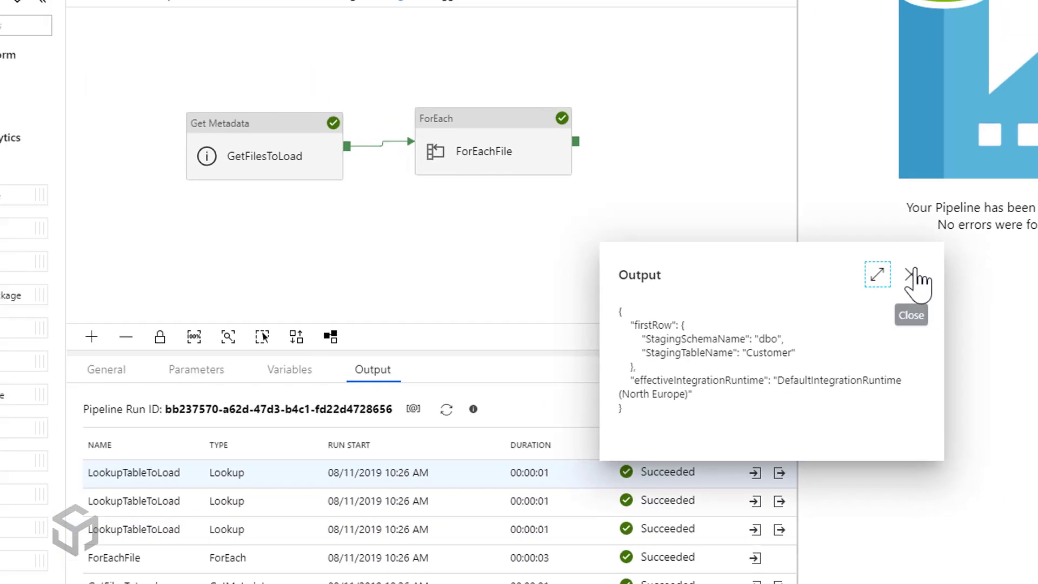
pyautogui.click(977, 247)
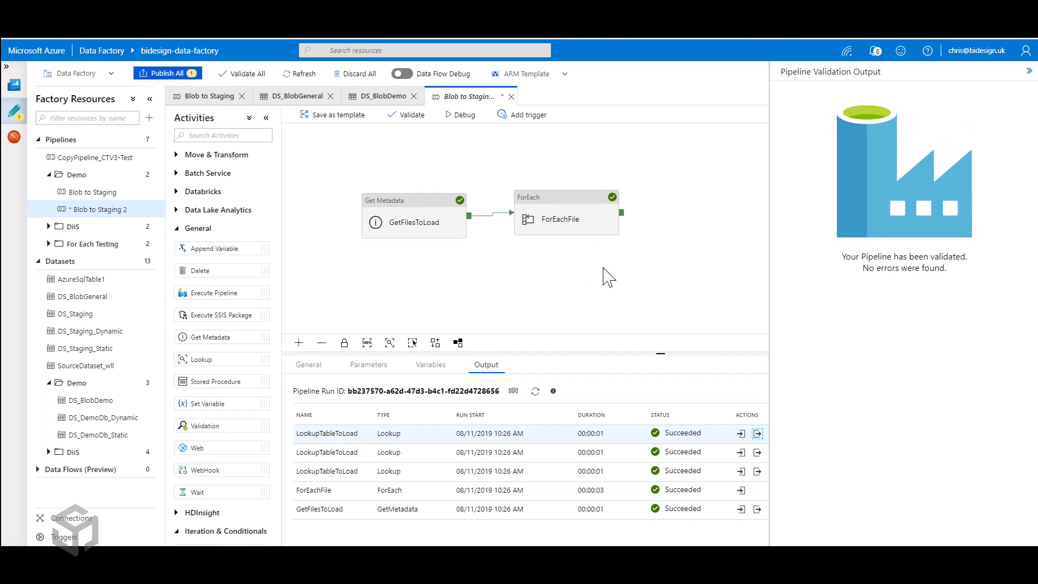
# Inside the ForEachFile loop, add a Copy Data activity and connect LookupTableToLoad's success output to it
pyautogui.click(559, 212)
pyautogui.click(1026, 72)
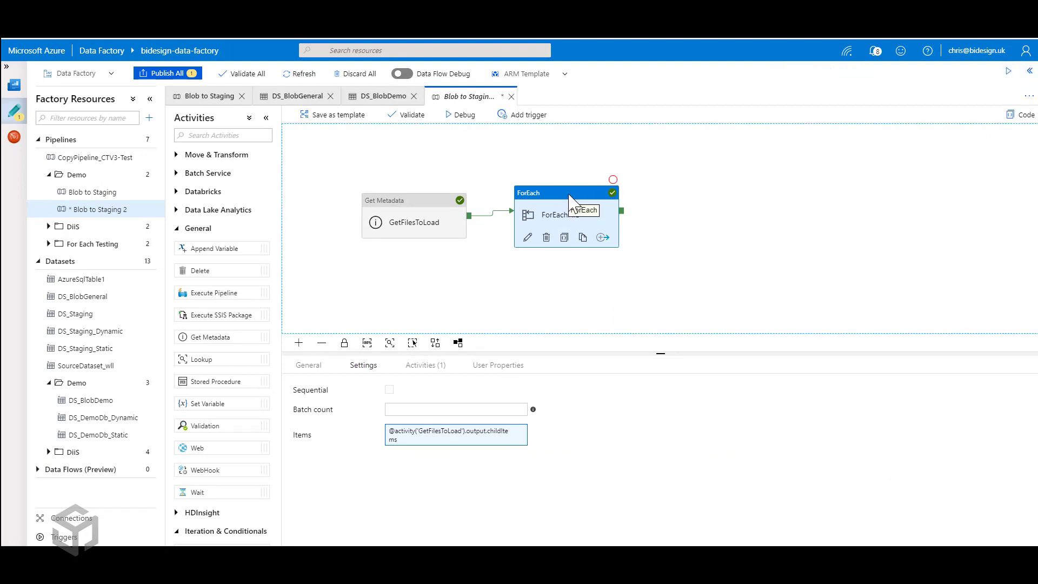
pyautogui.doubleClick(571, 204)
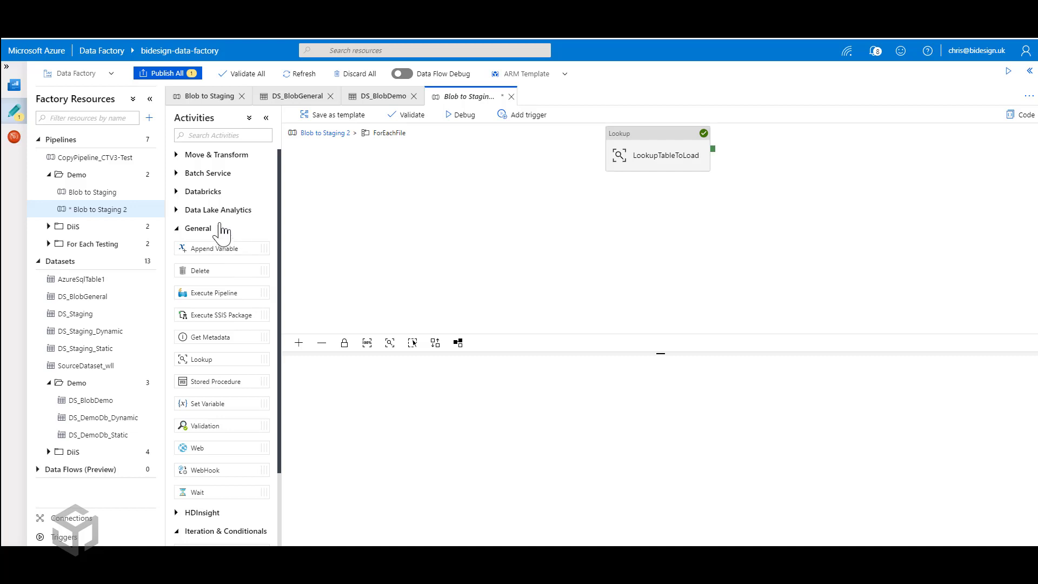
pyautogui.click(183, 157)
pyautogui.moveTo(187, 172); pyautogui.dragTo(804, 161)
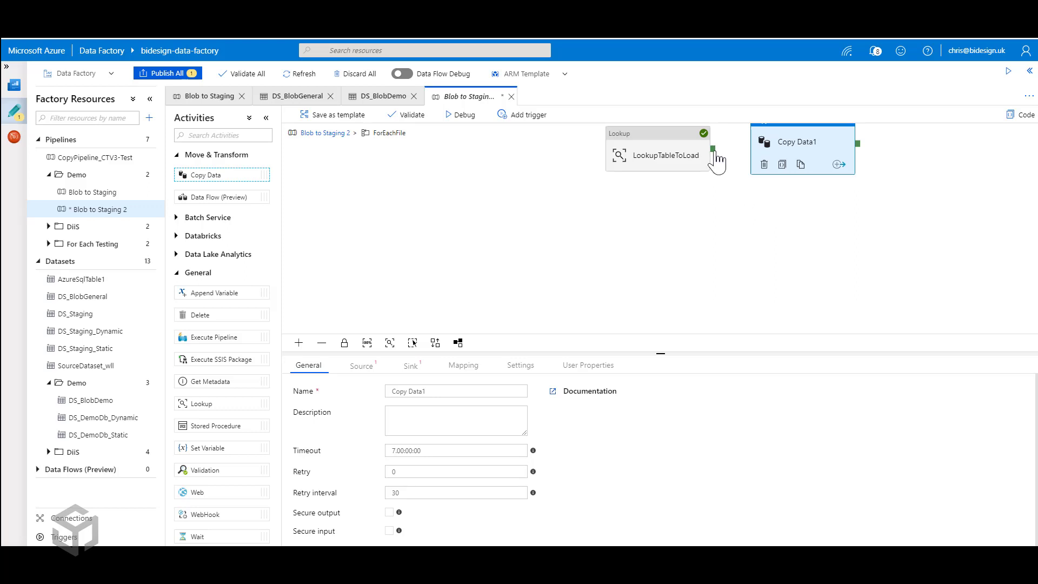
pyautogui.moveTo(713, 149); pyautogui.dragTo(764, 162)
# Rename the new Copy Data activity as LoadStaging
pyautogui.click(785, 143)
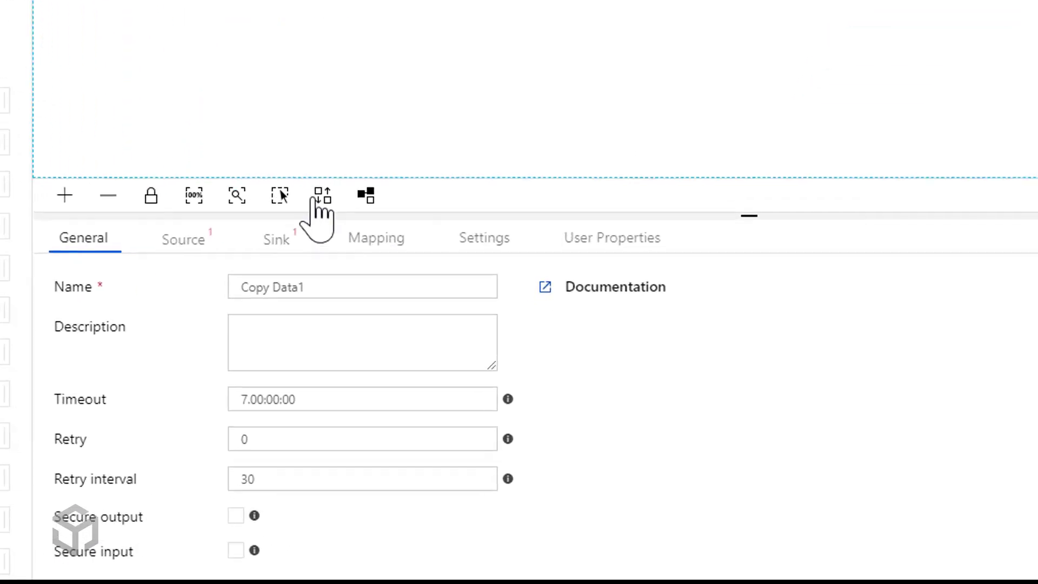
pyautogui.moveTo(313, 274); pyautogui.dragTo(225, 265)
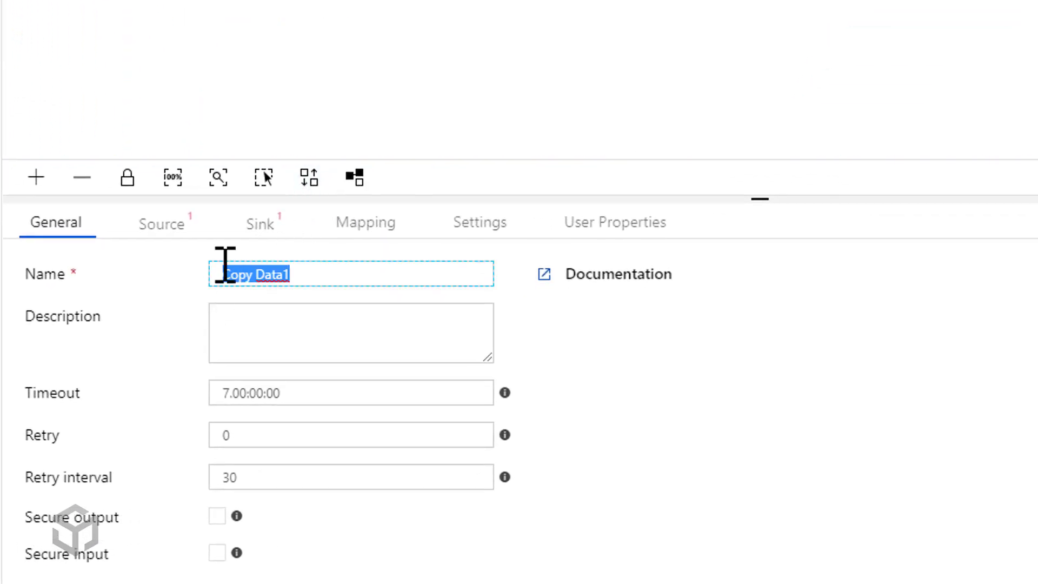
pyautogui.write('LoadStag')
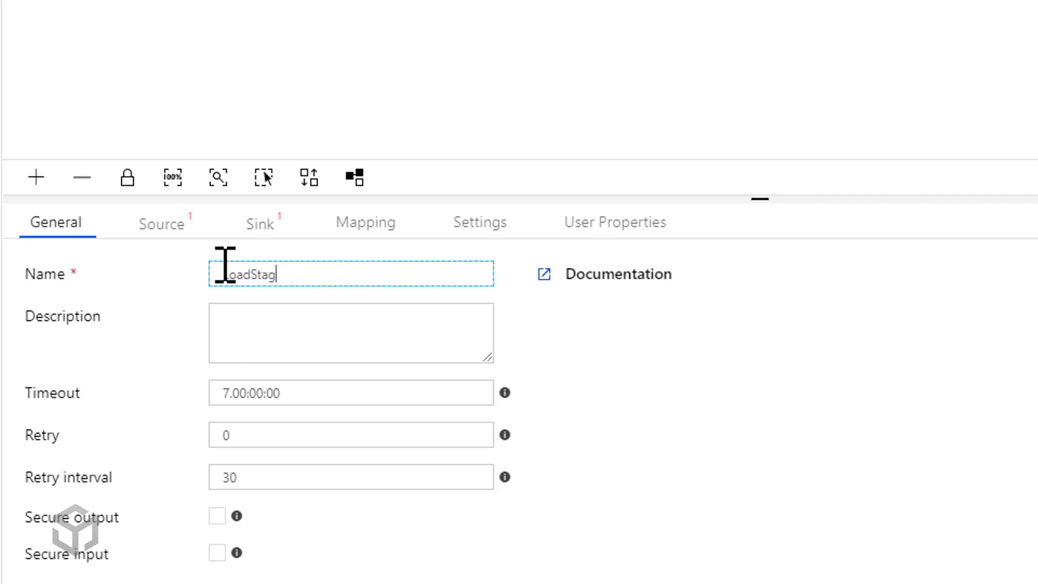
pyautogui.write('ing')
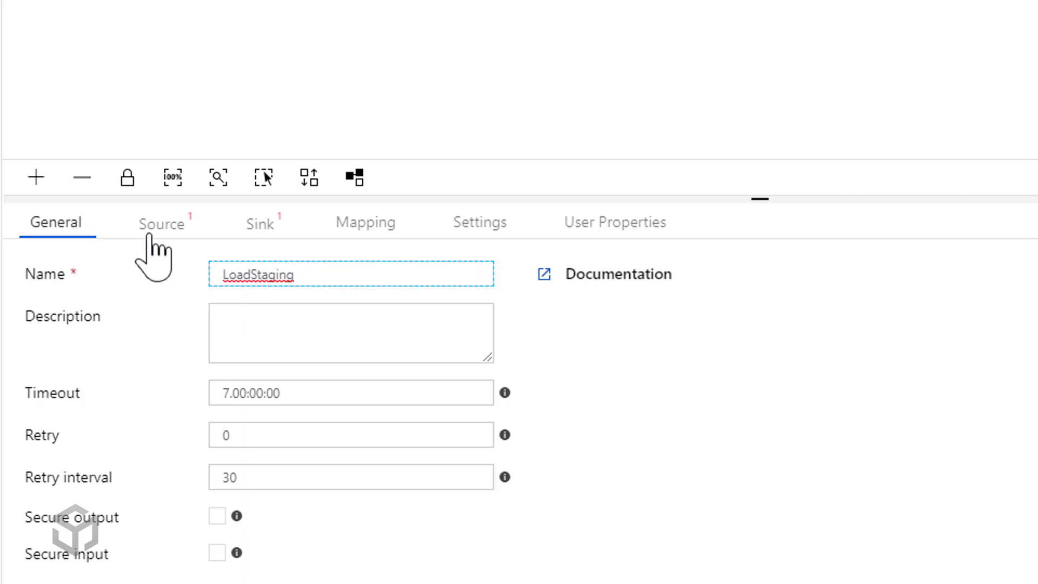
# Set LoadStaging's source dataset to DS_BlobDemo
pyautogui.click(163, 226)
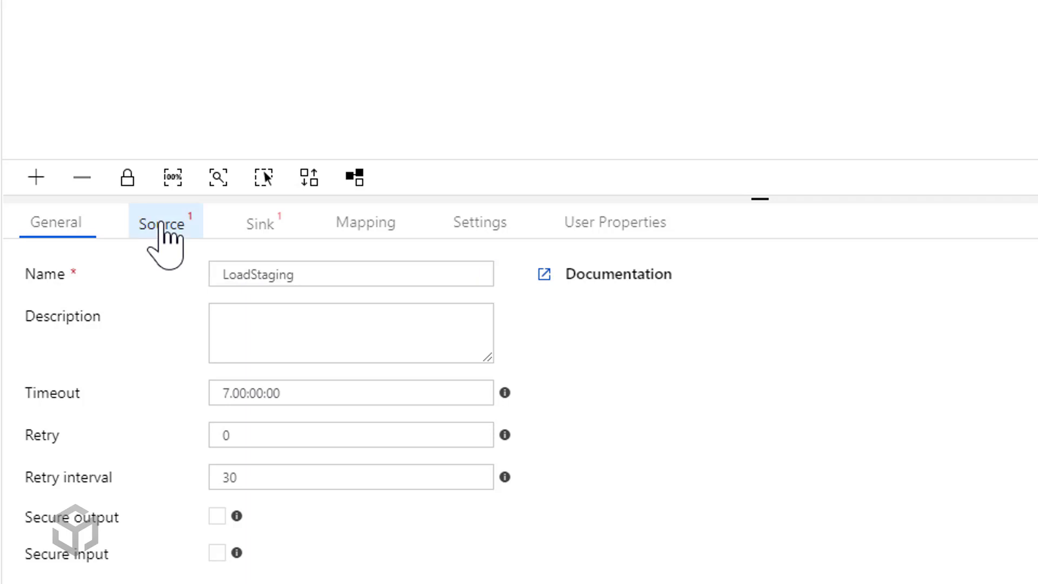
pyautogui.click(294, 276)
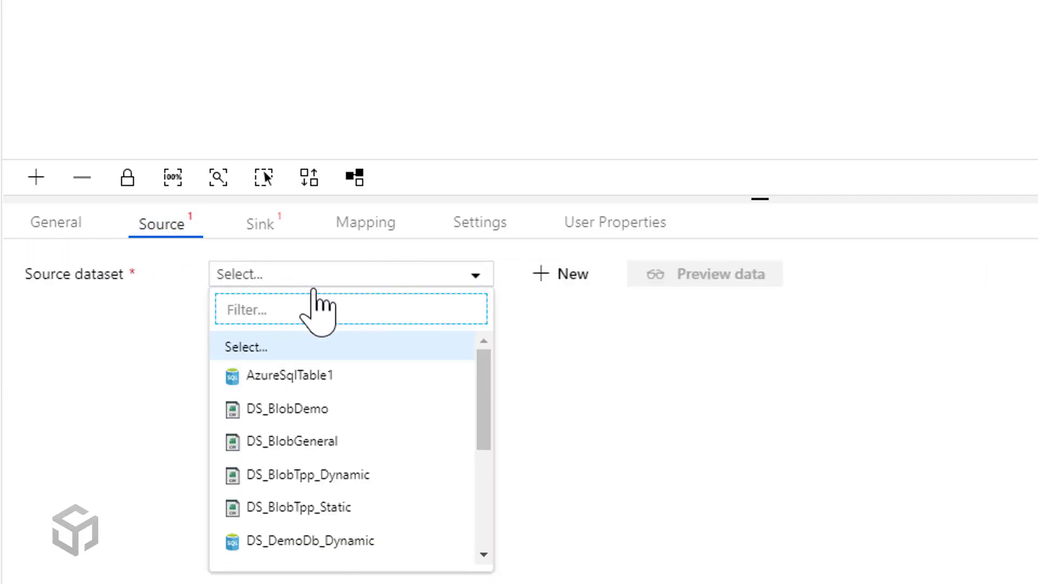
pyautogui.click(358, 407)
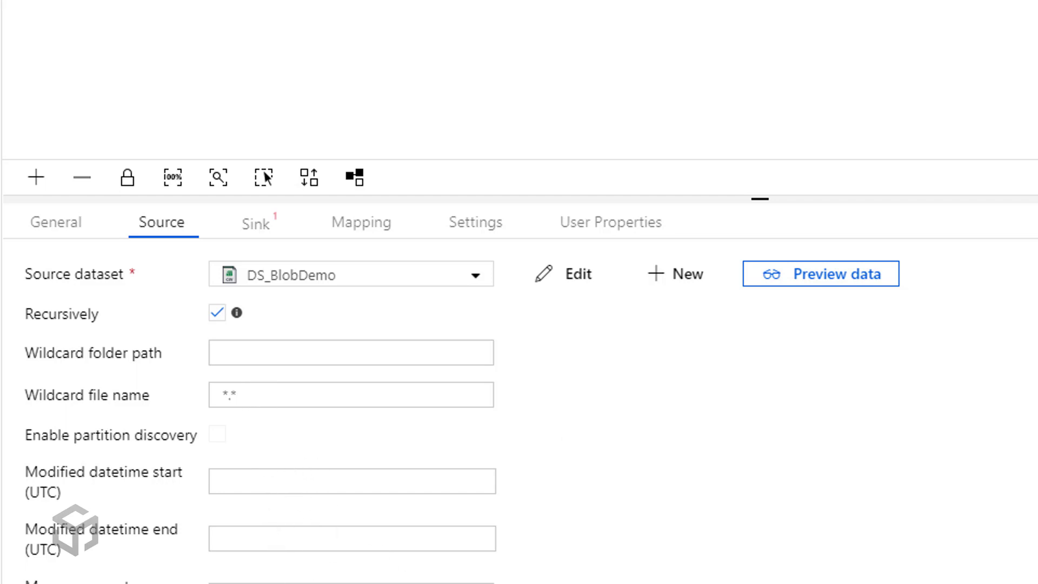
# Set the wildcard file name of LoadStaging's source to the dynamic expression @{item().name}
pyautogui.click(312, 398)
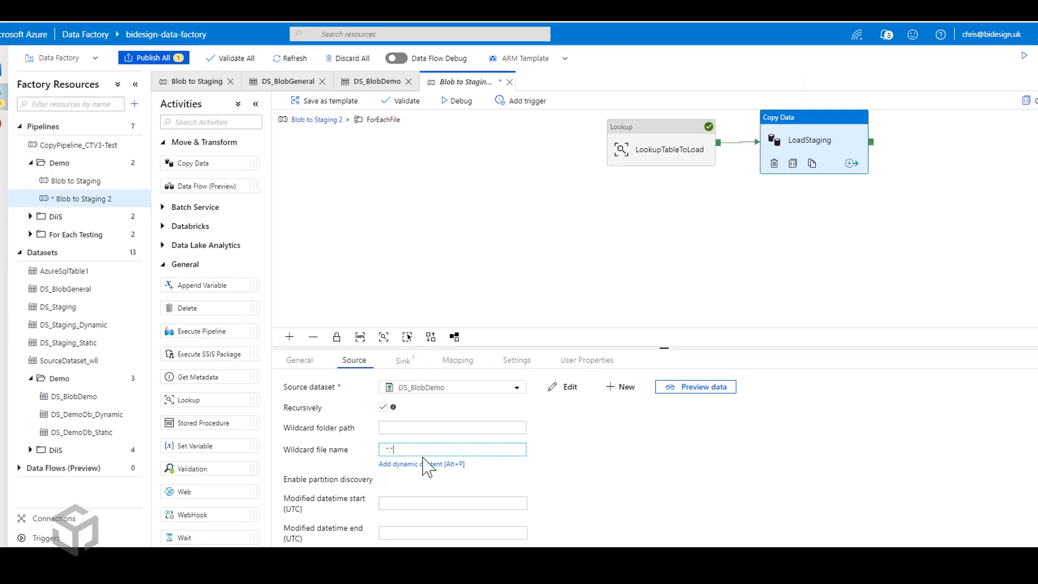
pyautogui.hotkey('alt', 'p')
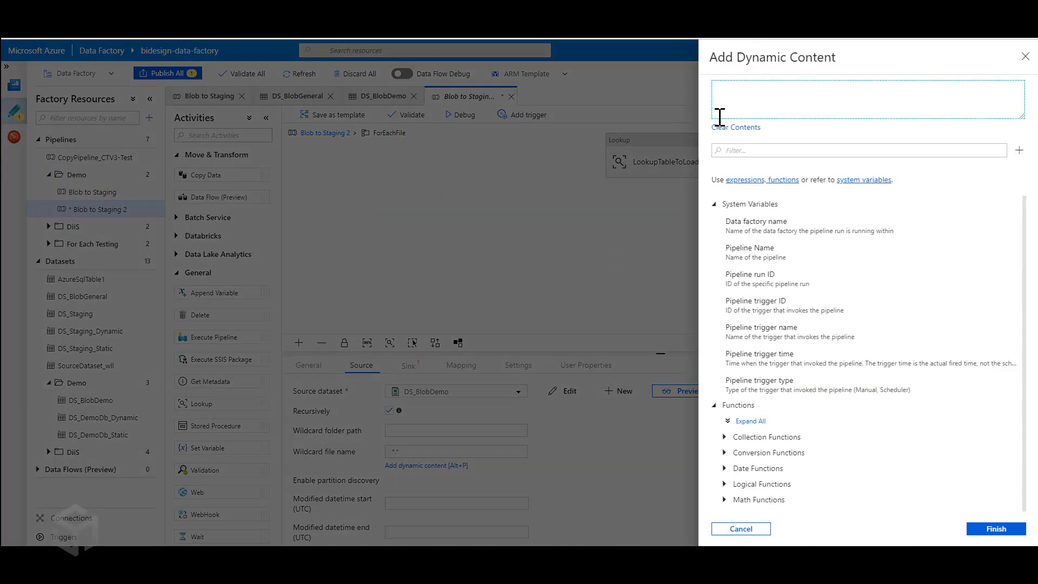
pyautogui.write('@')
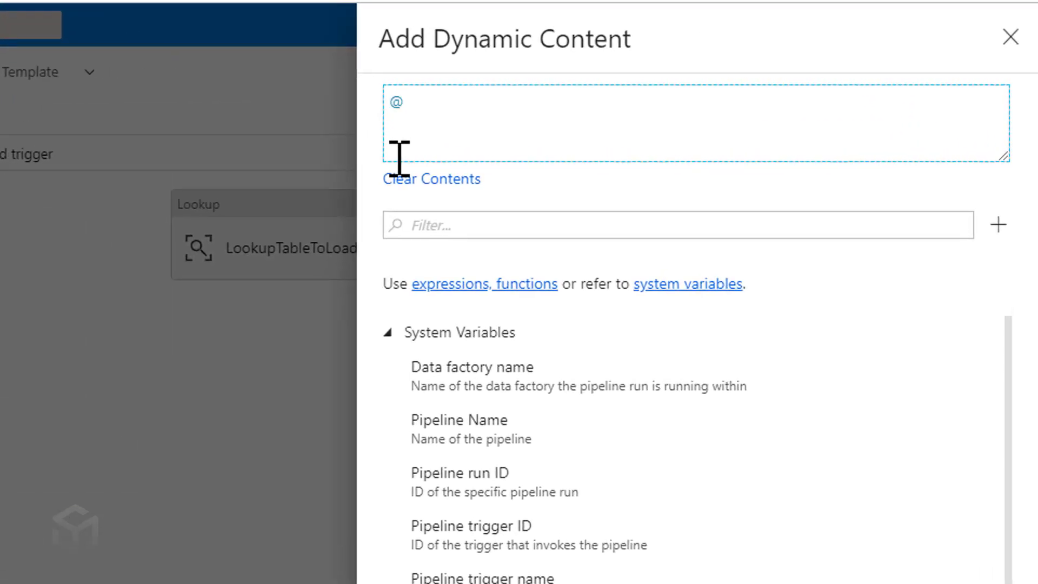
pyautogui.write('{')
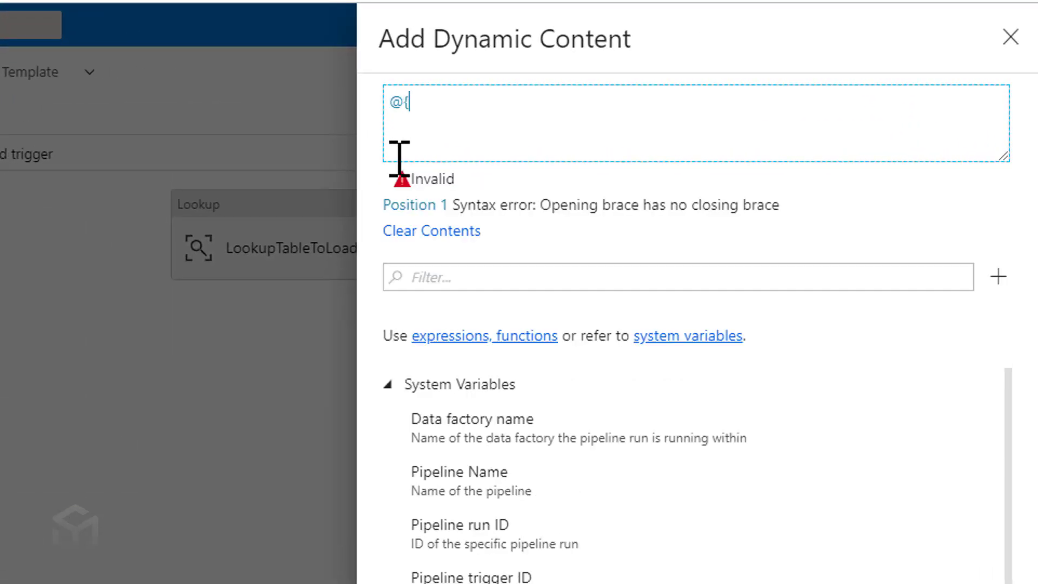
pyautogui.write('item().name}')
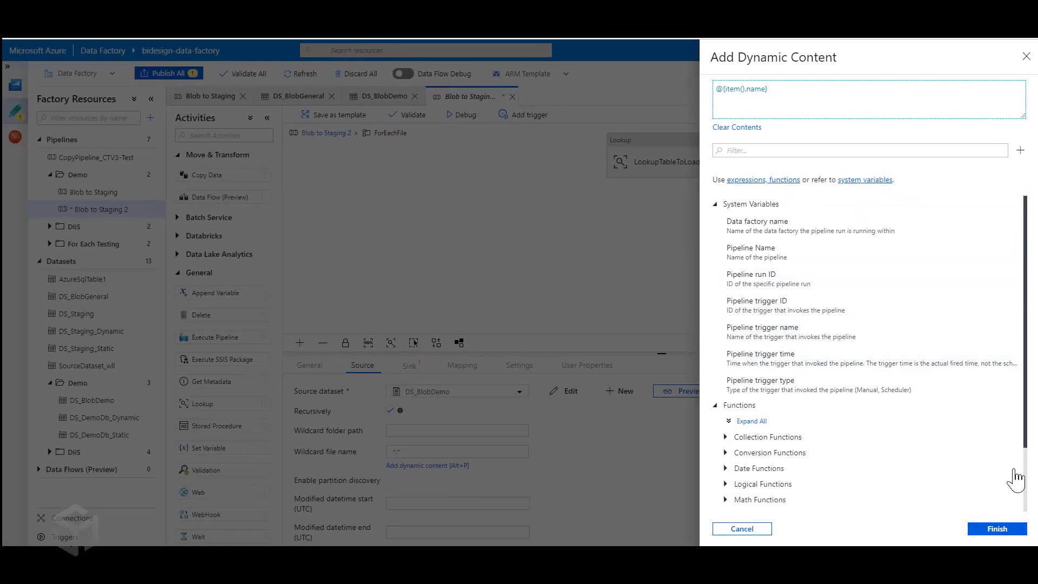
pyautogui.click(1006, 530)
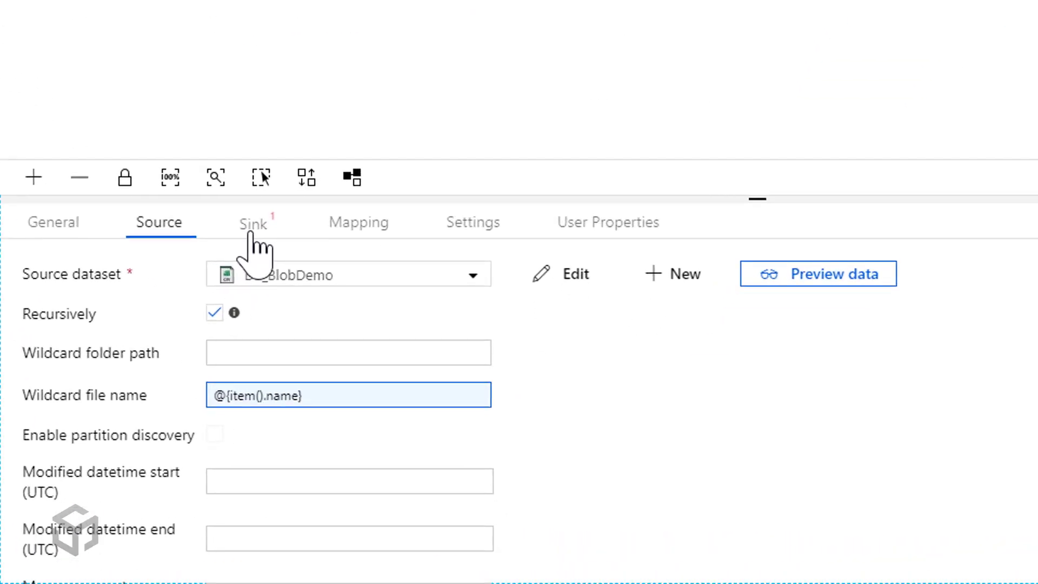
# Set LoadStaging's sink dataset to DS_DemoDb_Dynamic
pyautogui.click(250, 230)
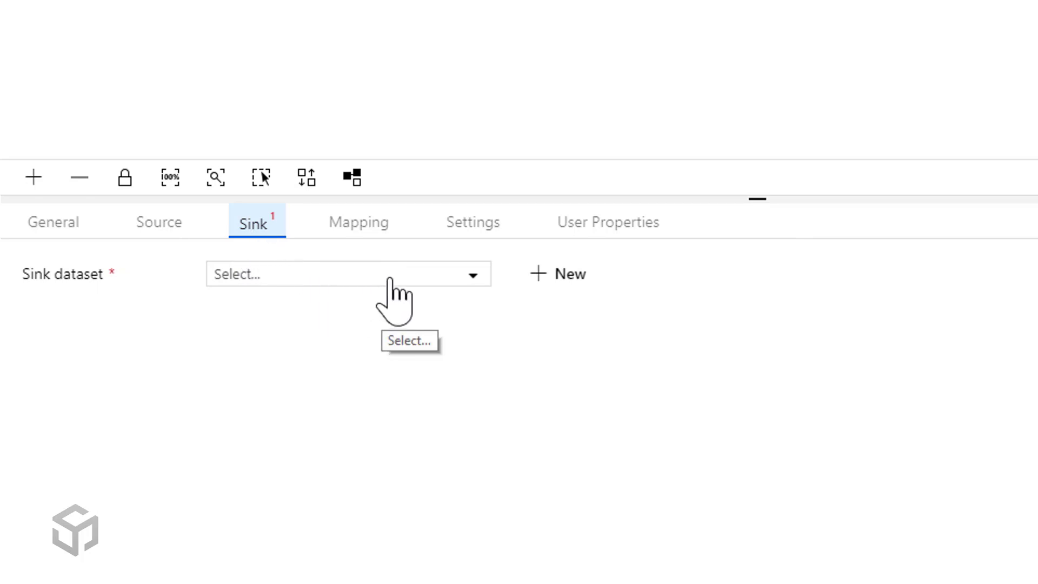
pyautogui.click(389, 279)
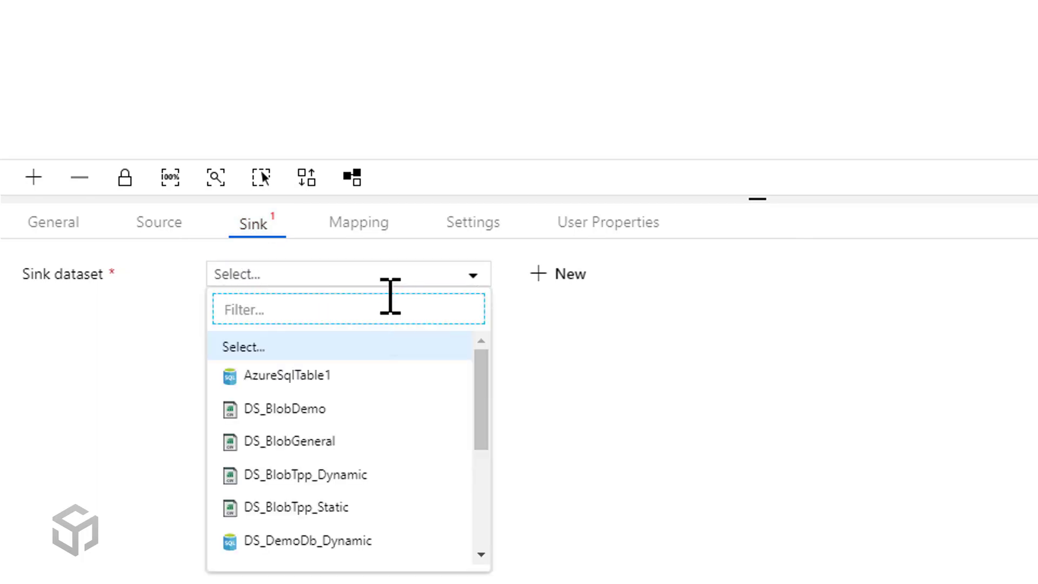
pyautogui.scroll(-3, 392, 394)
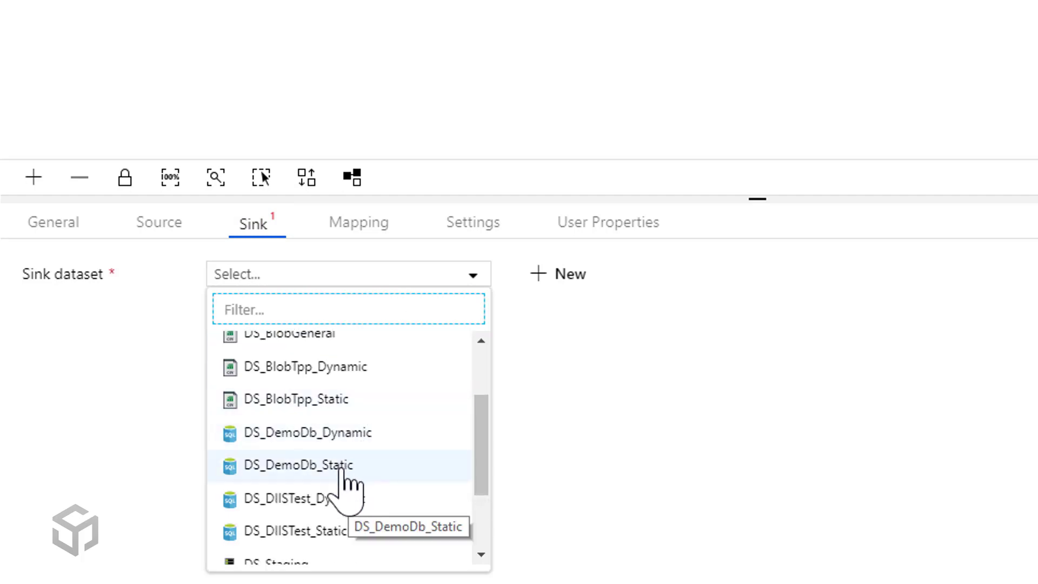
pyautogui.click(359, 436)
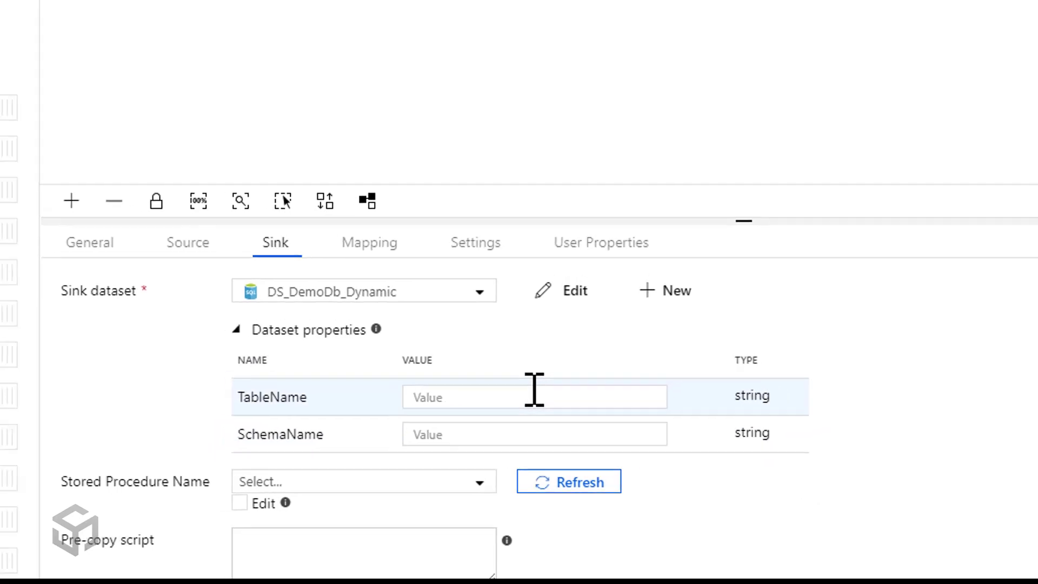
# Set the sink's TableName property to the dynamic expression @{activity('LookupTableToLoad').output.firstRow.StagingTableName}
pyautogui.click(534, 394)
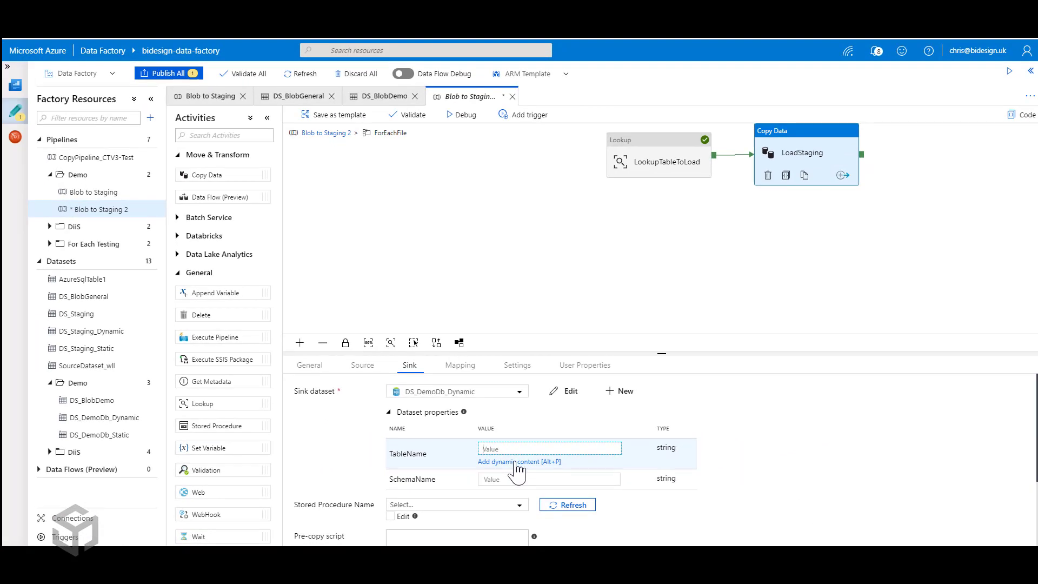
pyautogui.click(516, 463)
pyautogui.scroll(-3, 795, 378)
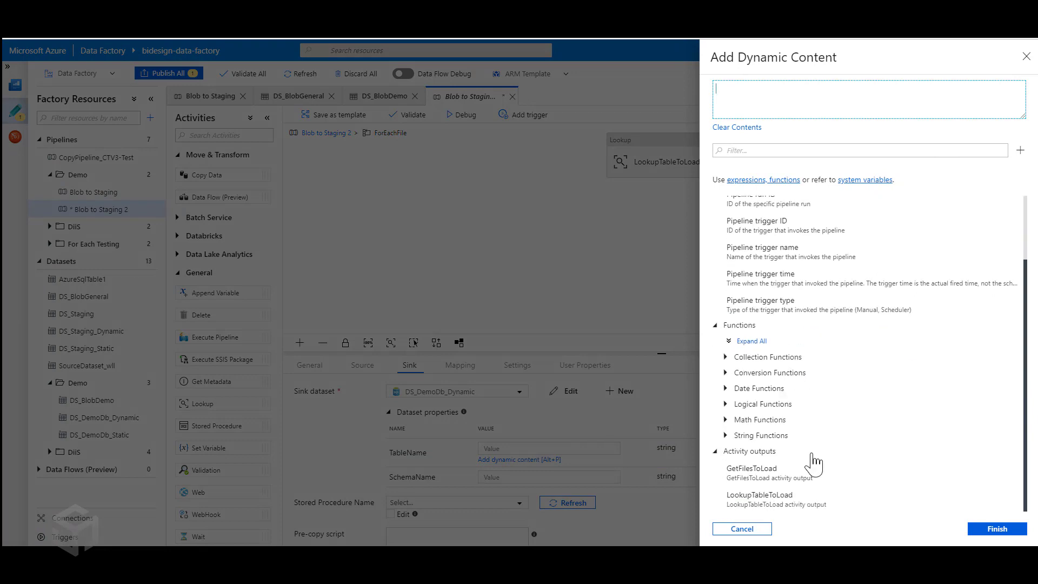
pyautogui.click(789, 505)
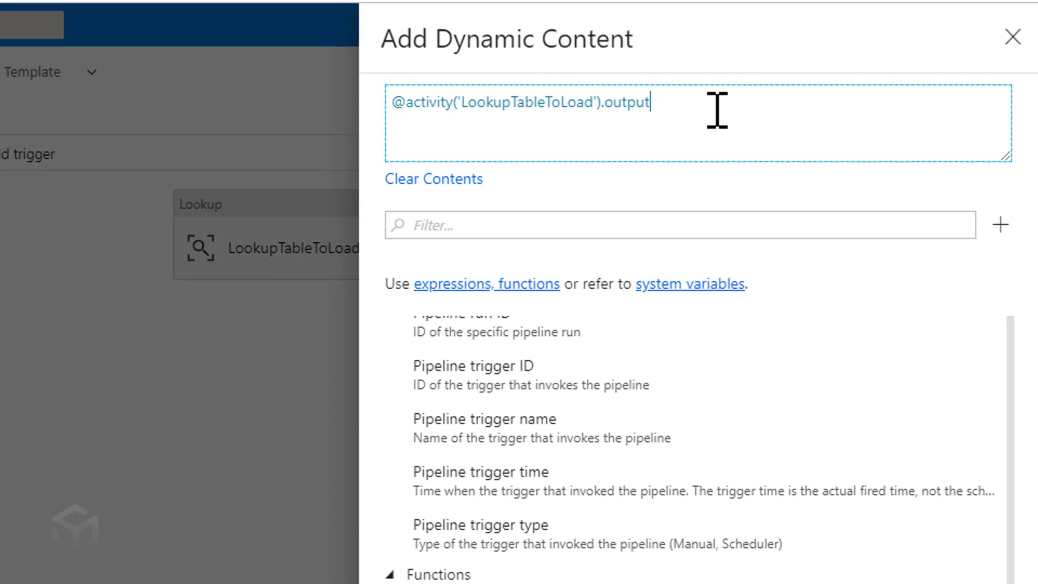
pyautogui.write('.')
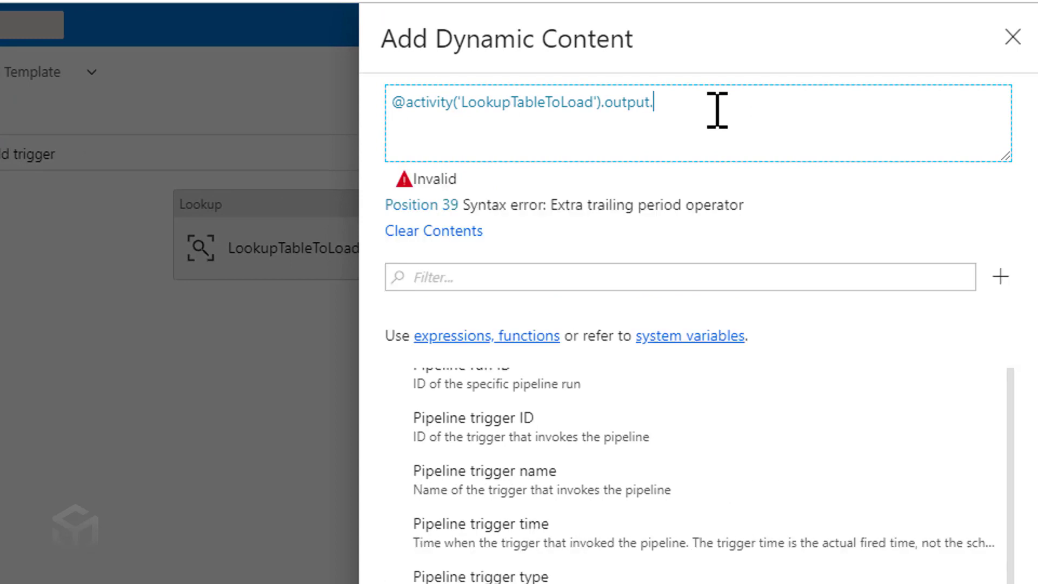
pyautogui.write('fir')
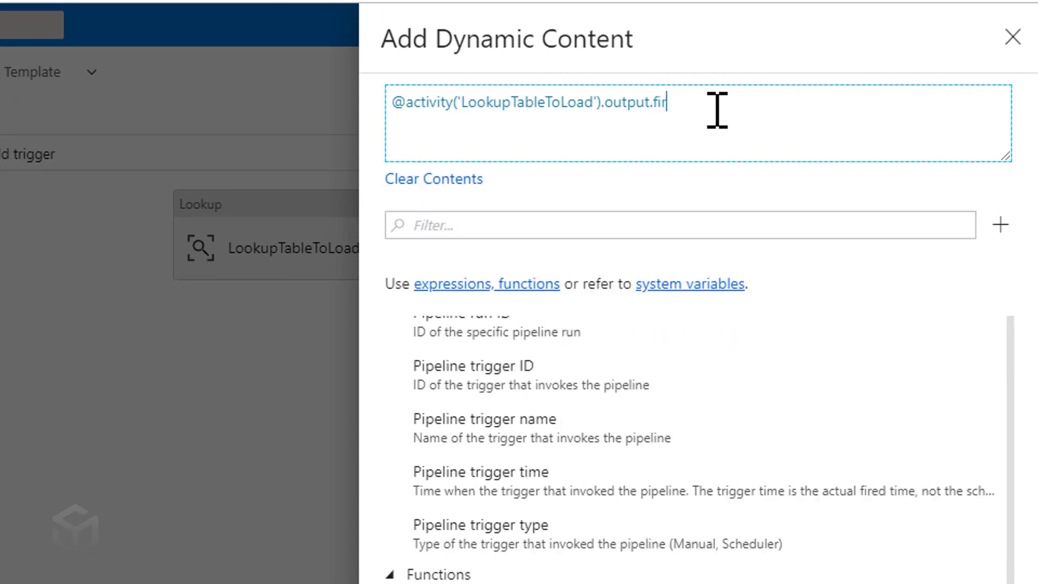
pyautogui.write('stRow.Staging')
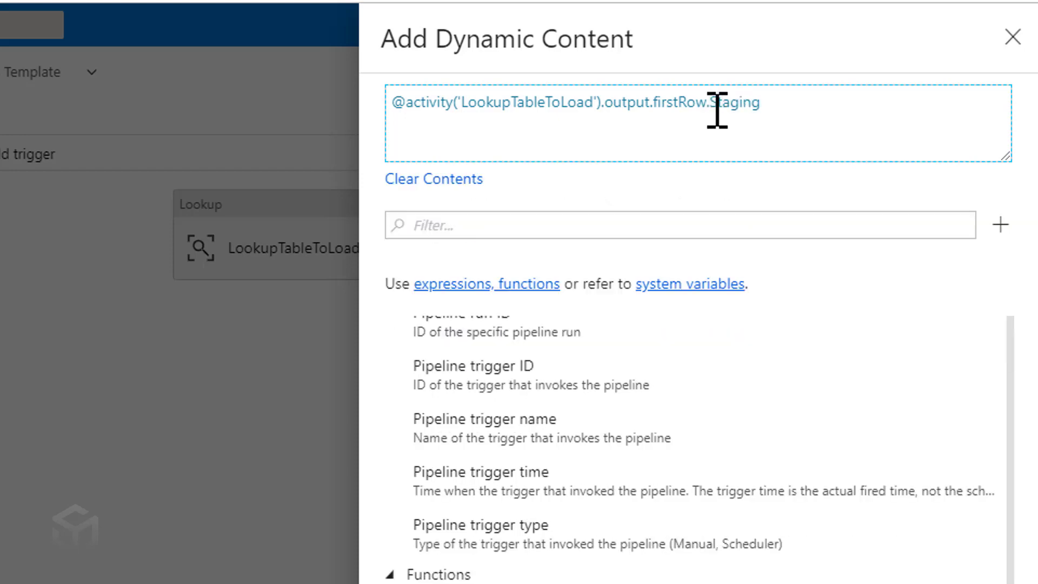
pyautogui.write('TableName')
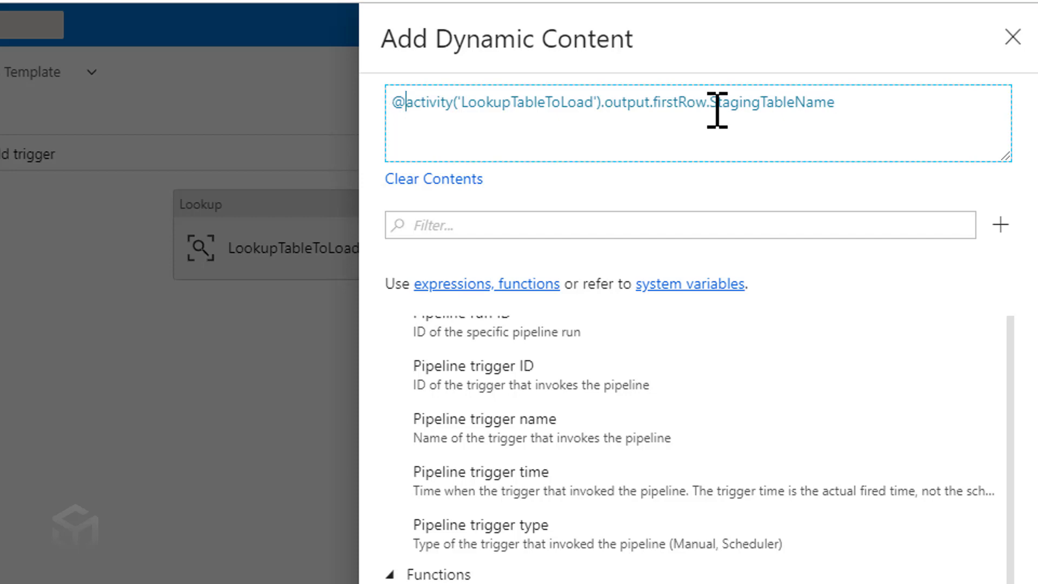
pyautogui.write('{')
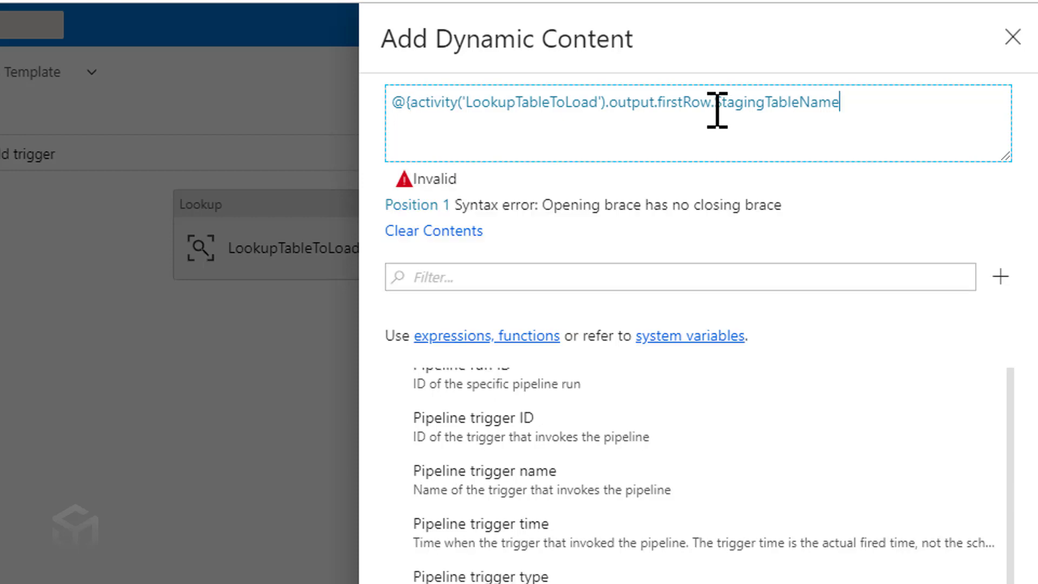
pyautogui.write('}')
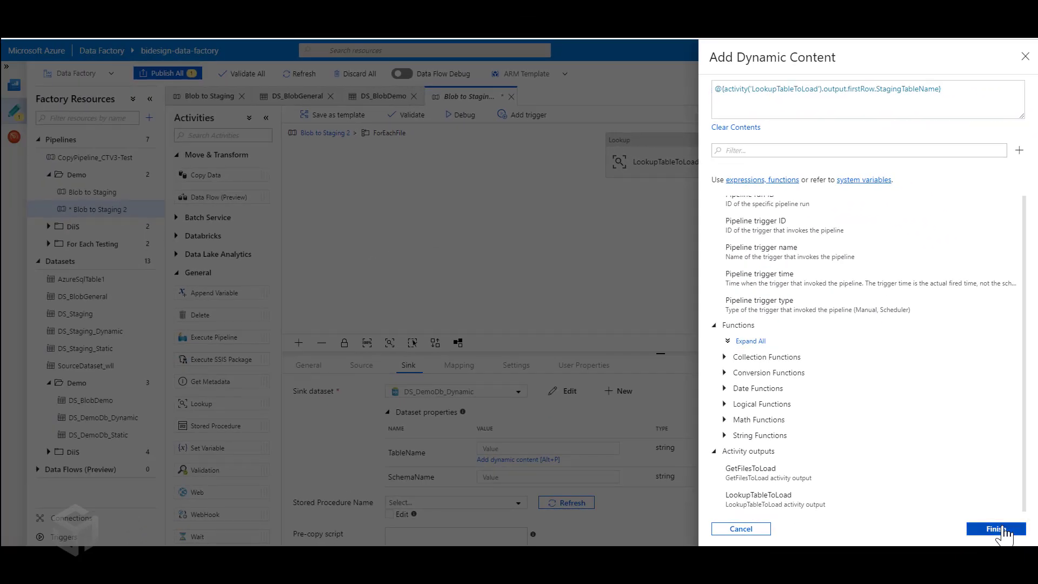
pyautogui.click(1000, 529)
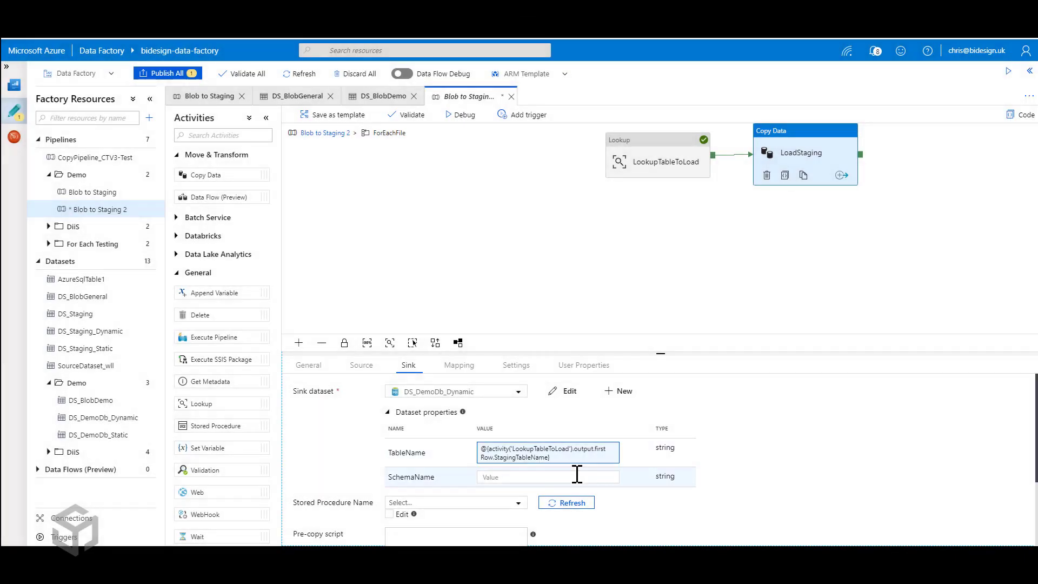
# Set the sink's SchemaName property to the dynamic expression @{activity('LookupTableToLoad').output.firstRow.StagingSchemaName}
pyautogui.click(547, 488)
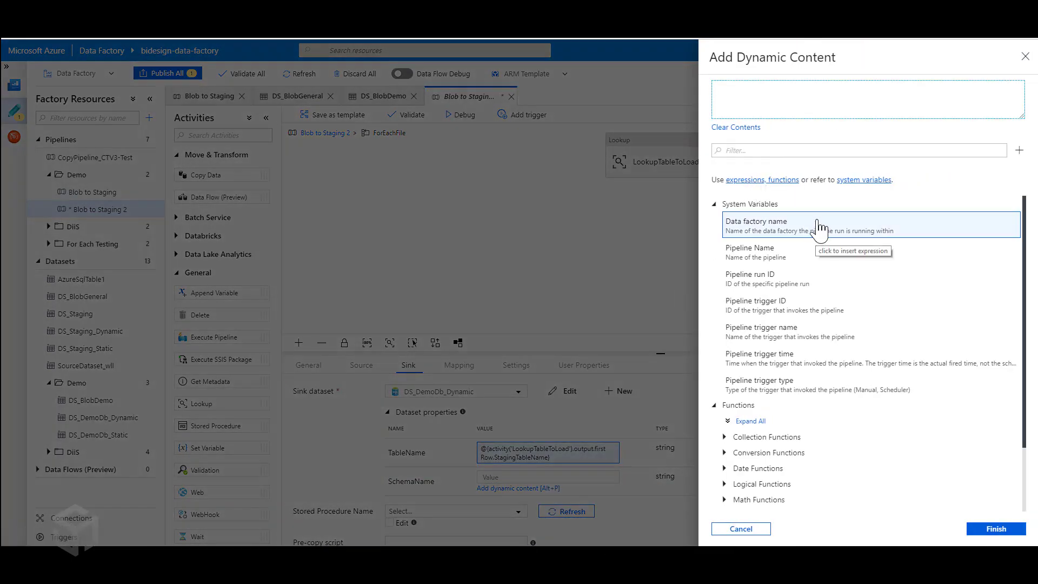
pyautogui.scroll(-2, 838, 324)
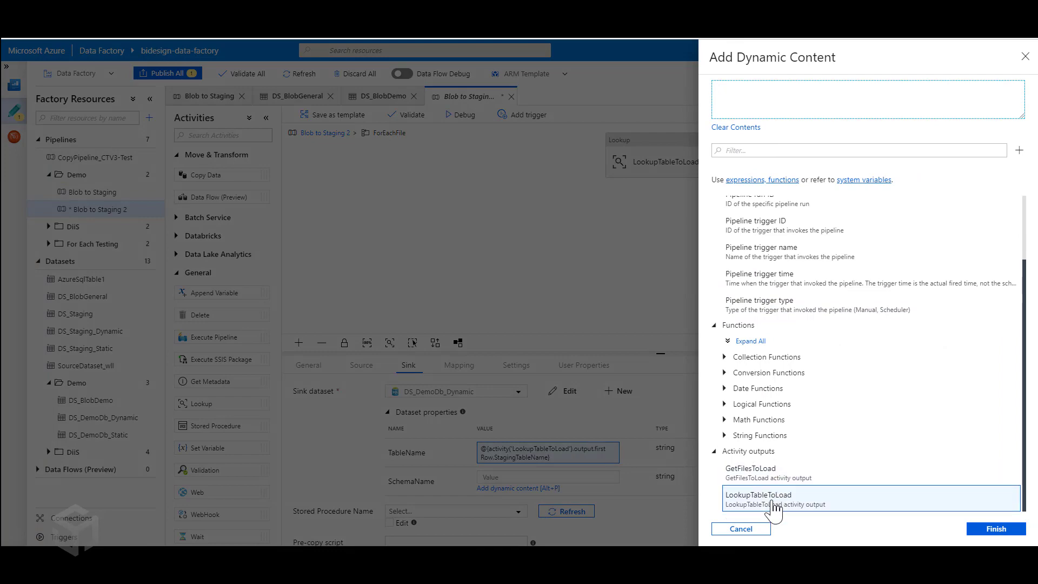
pyautogui.click(774, 504)
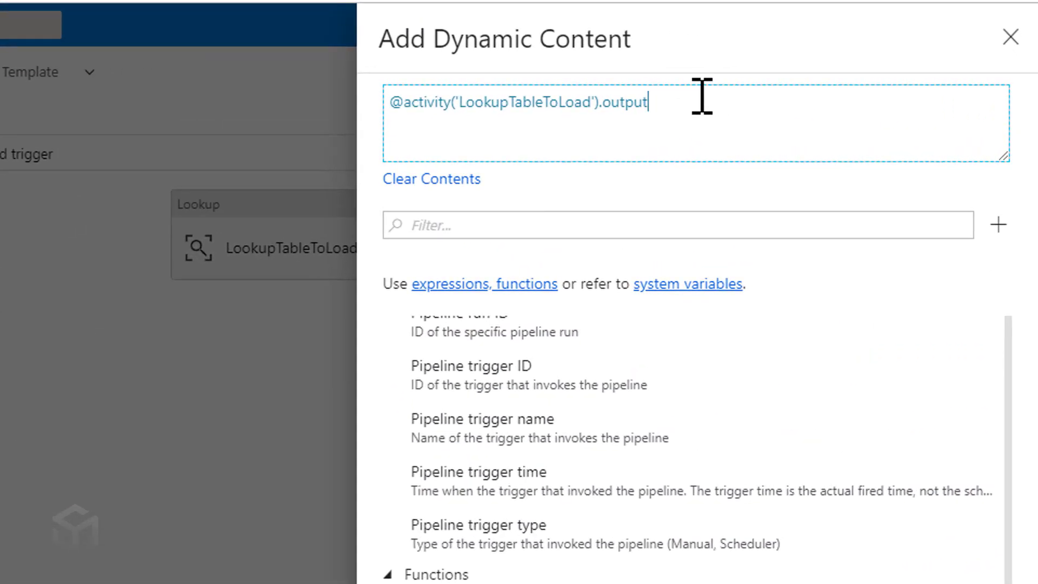
pyautogui.write('.firstRow.Sta')
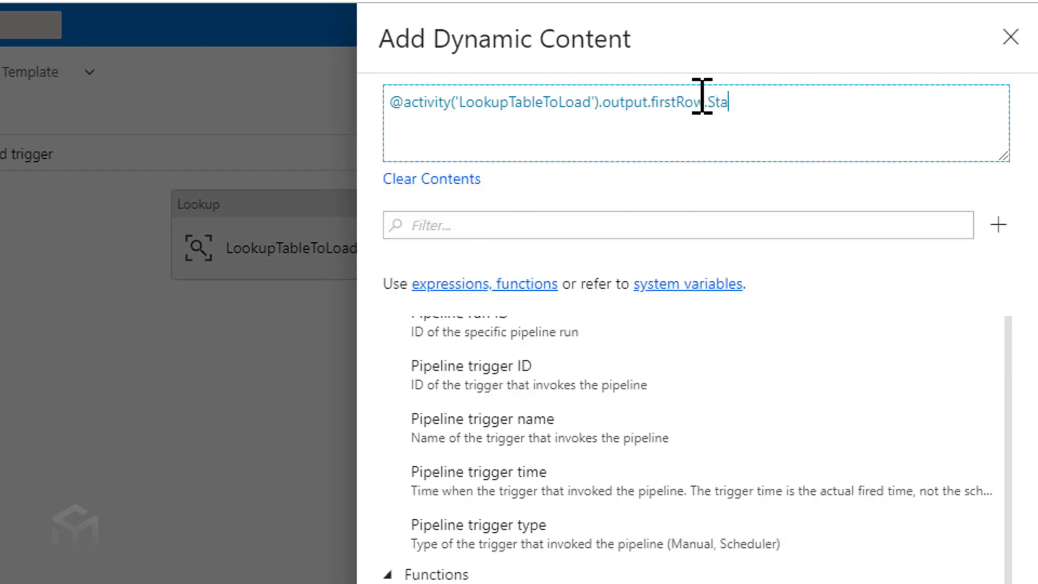
pyautogui.write('gingSDchemaName')
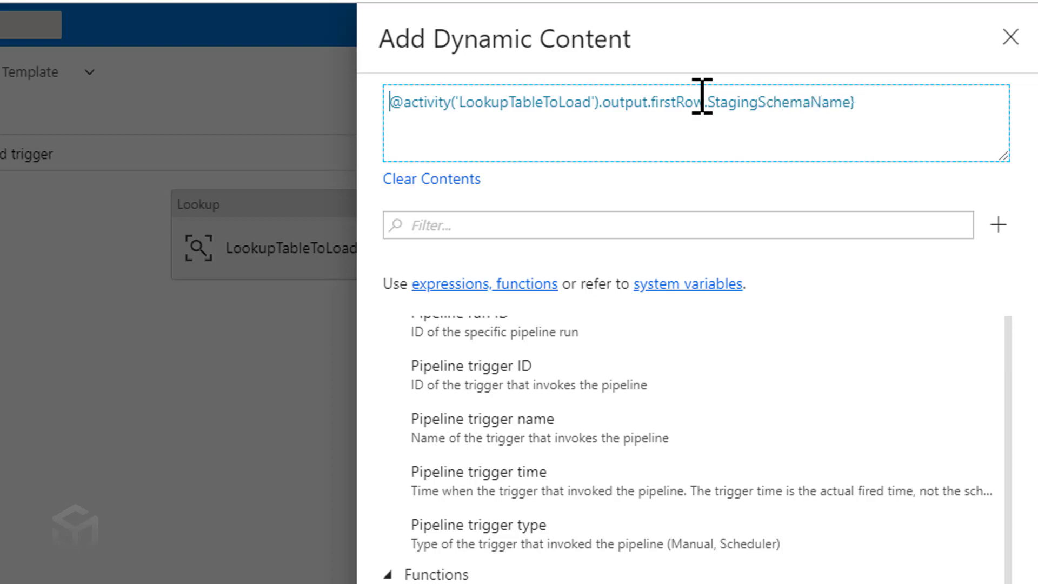
pyautogui.write('{')
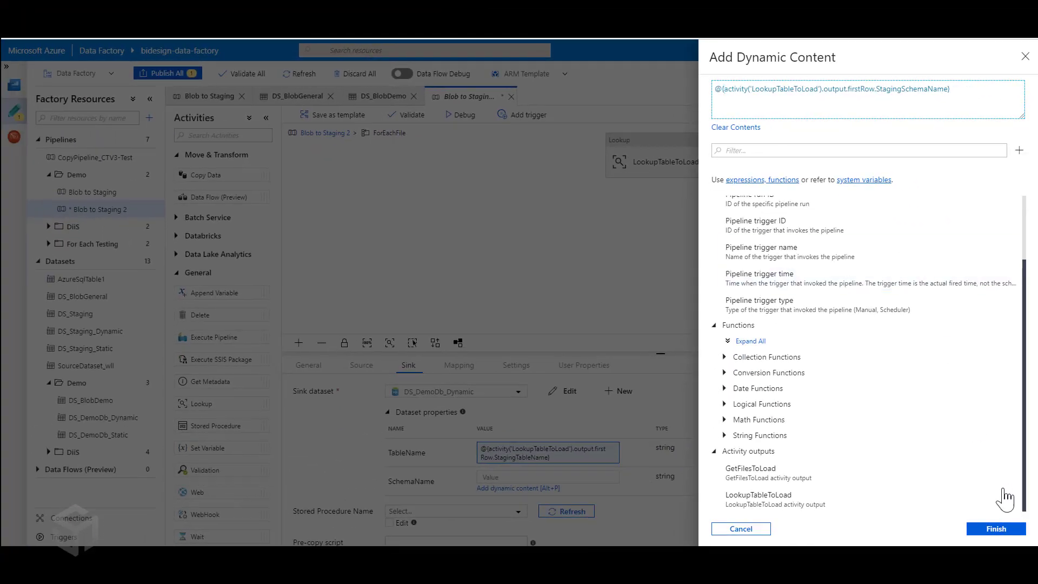
pyautogui.click(1000, 528)
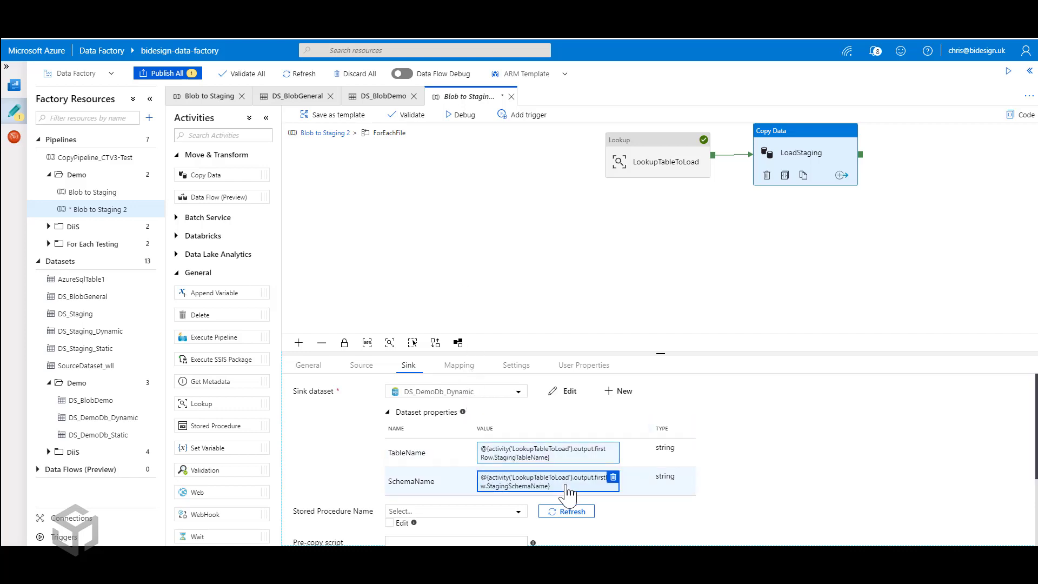
# Review LoadStaging's source settings, and inspect the parameters and connection of the DS_DemoDb_Dynamic dataset
pyautogui.click(368, 367)
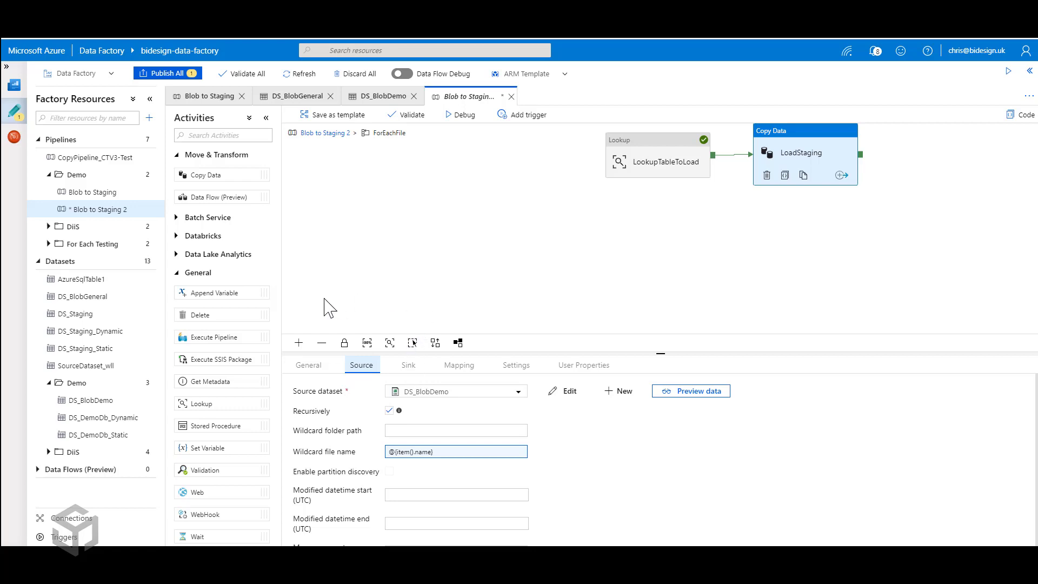
pyautogui.click(100, 419)
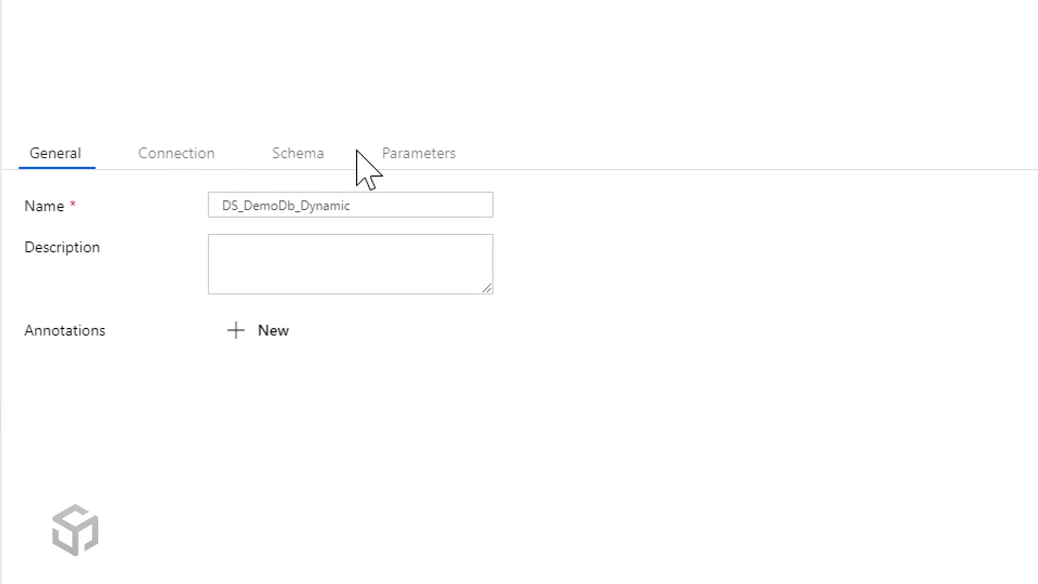
pyautogui.click(399, 161)
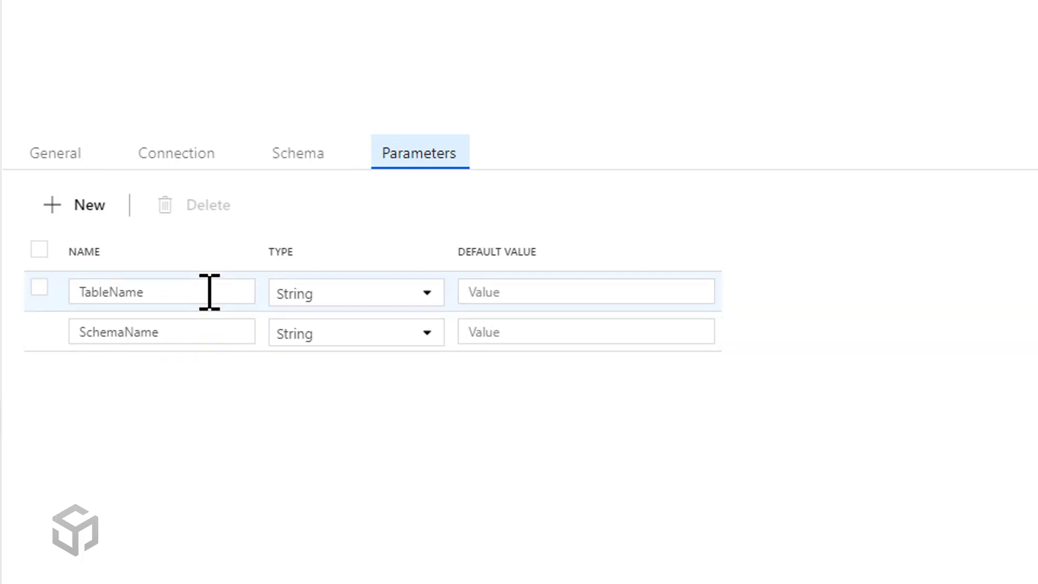
pyautogui.click(163, 157)
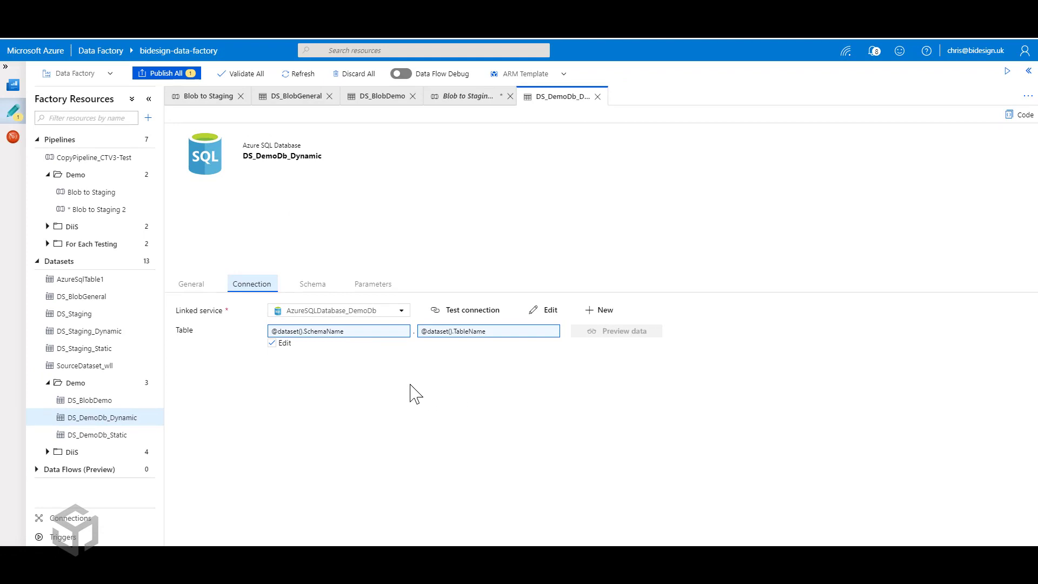
pyautogui.click(494, 331)
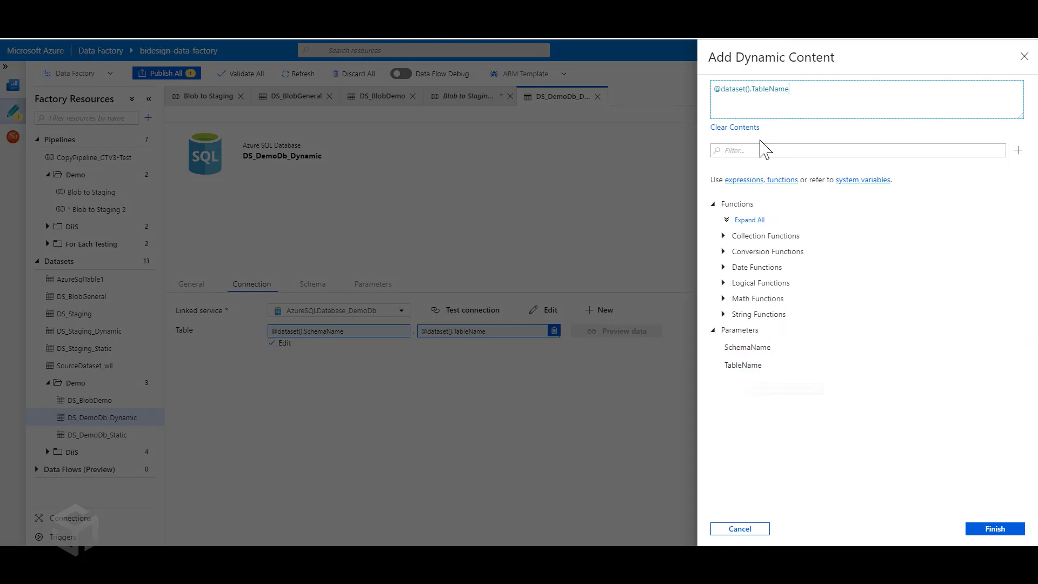
pyautogui.moveTo(792, 89); pyautogui.dragTo(707, 105)
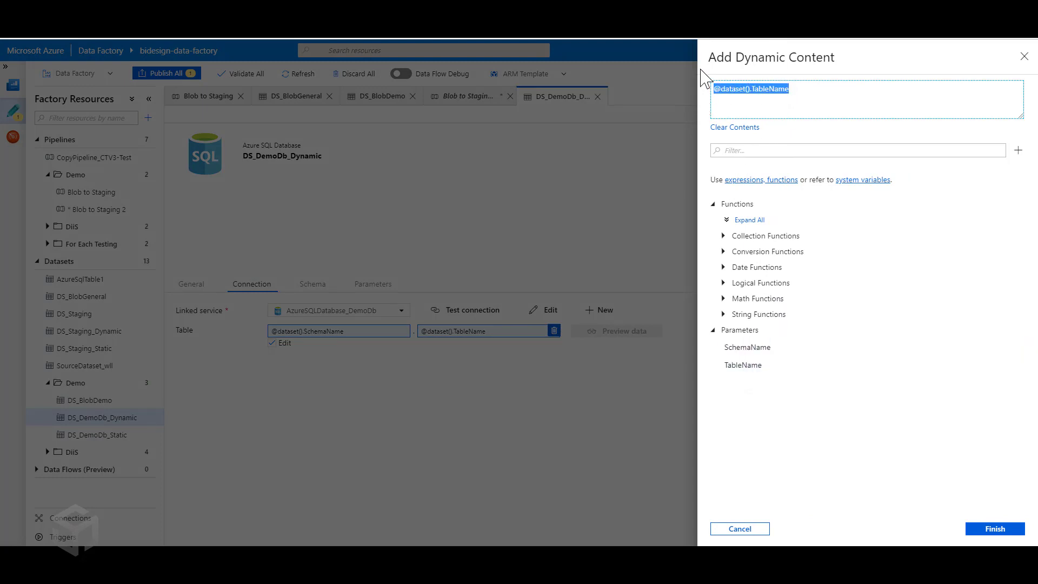
pyautogui.press('BackSpace')
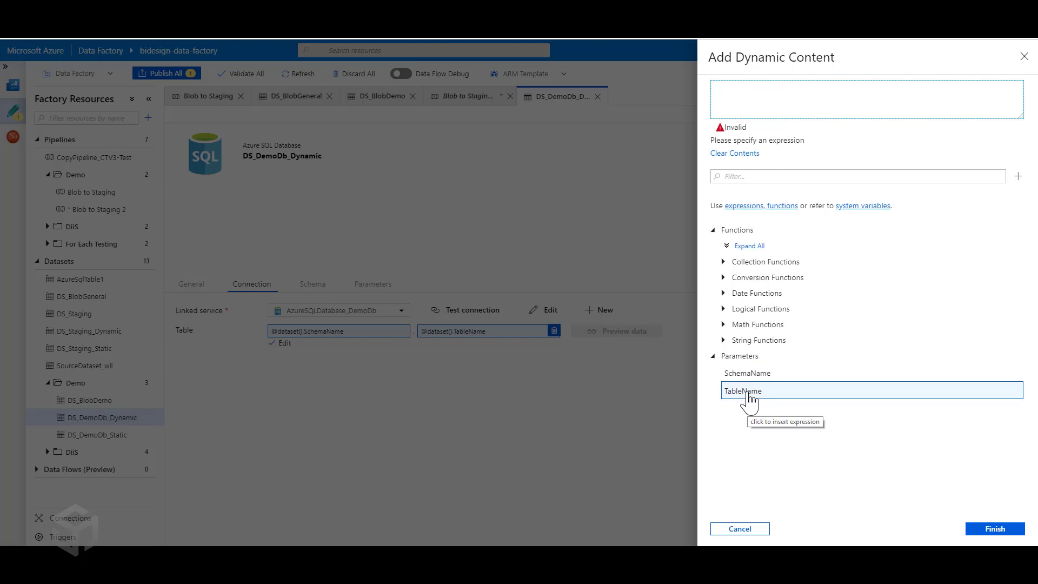
pyautogui.click(748, 398)
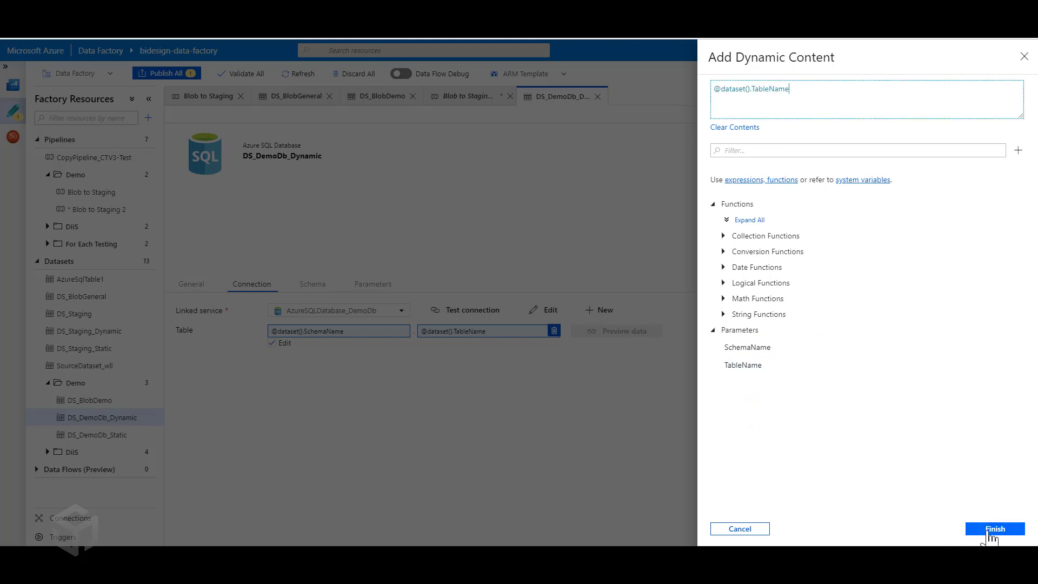
pyautogui.click(992, 531)
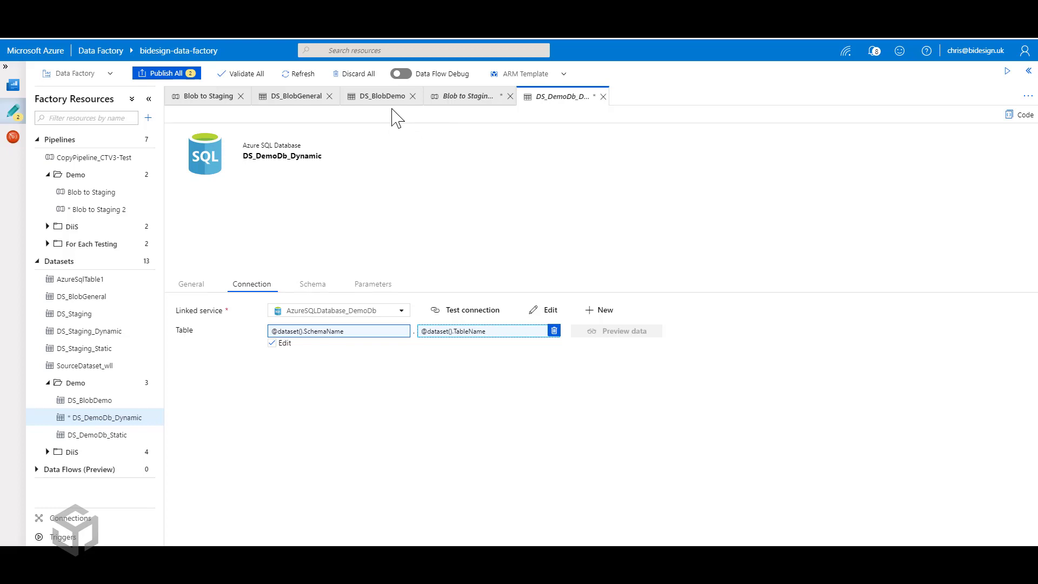
# Return to the Blob to Staging 2 pipeline and review LoadStaging's sink settings
pyautogui.click(455, 98)
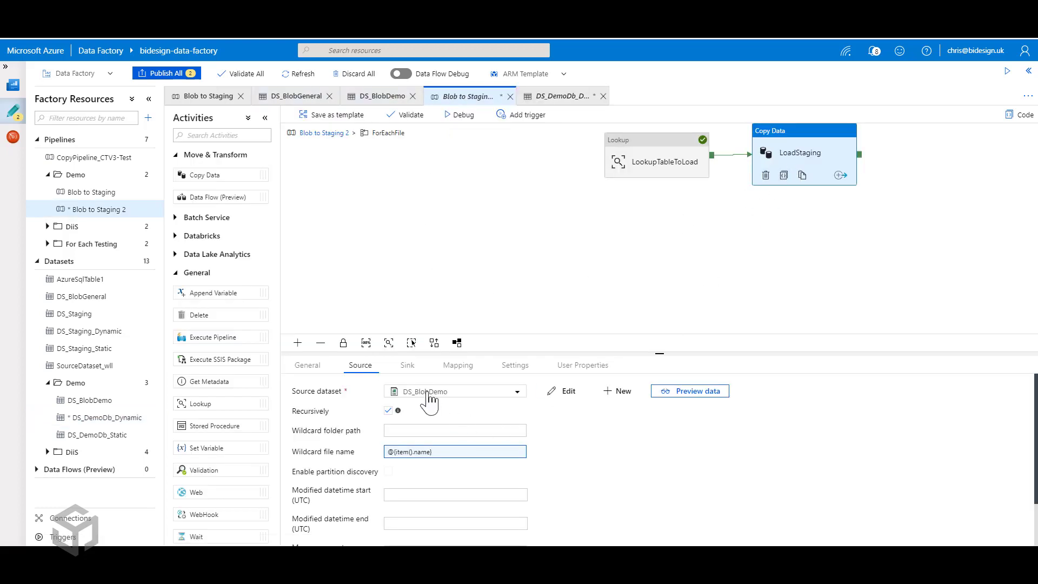
pyautogui.click(407, 366)
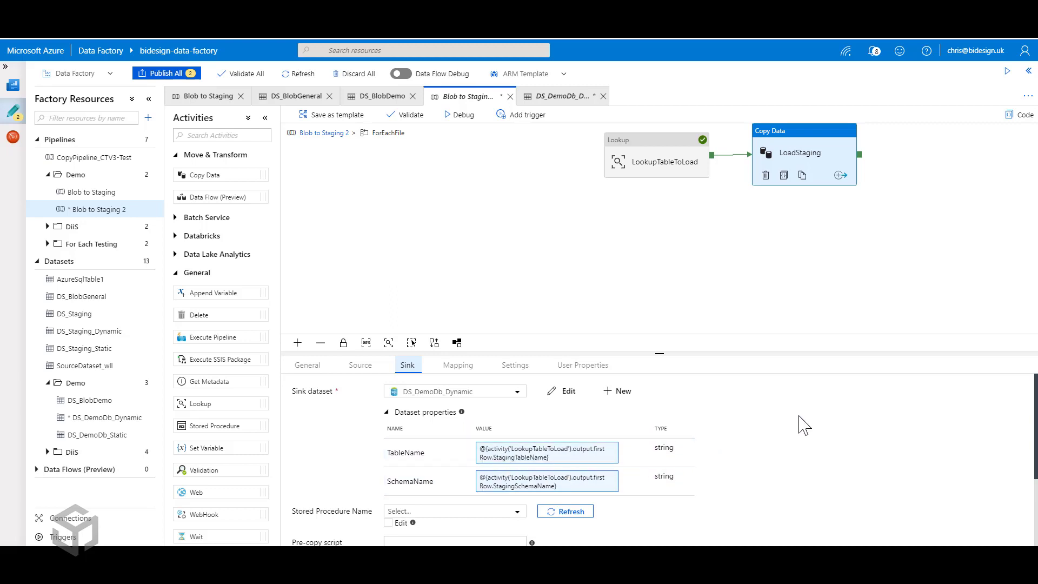
pyautogui.scroll(-1, 832, 430)
pyautogui.scroll(-2, 832, 430)
pyautogui.scroll(2, 833, 430)
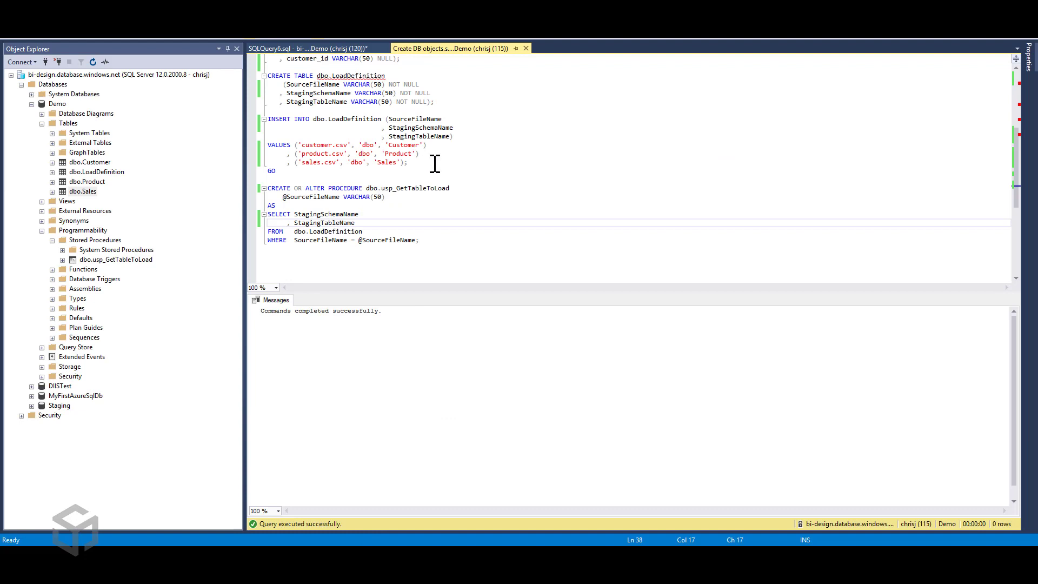
# In SQL Server Management Studio, query the top 1000 rows of the Demo database's dbo.Customer table
pyautogui.scroll(6, 431, 163)
pyautogui.rightClick(86, 163)
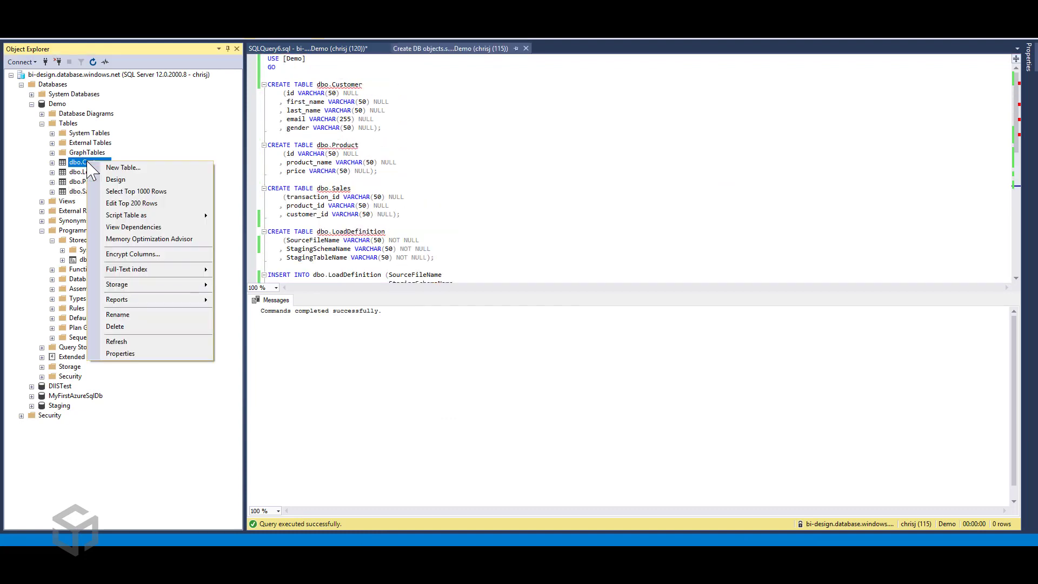
pyautogui.click(176, 193)
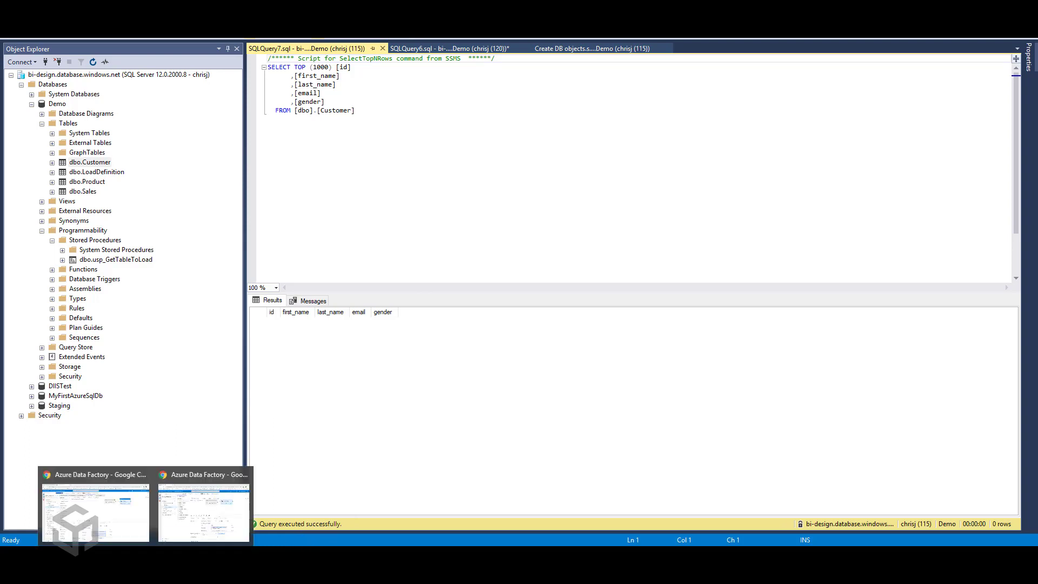
# Switch to Azure Data Factory, debug the Blob to Staging 2 pipeline, and refresh its run output
pyautogui.click(135, 532)
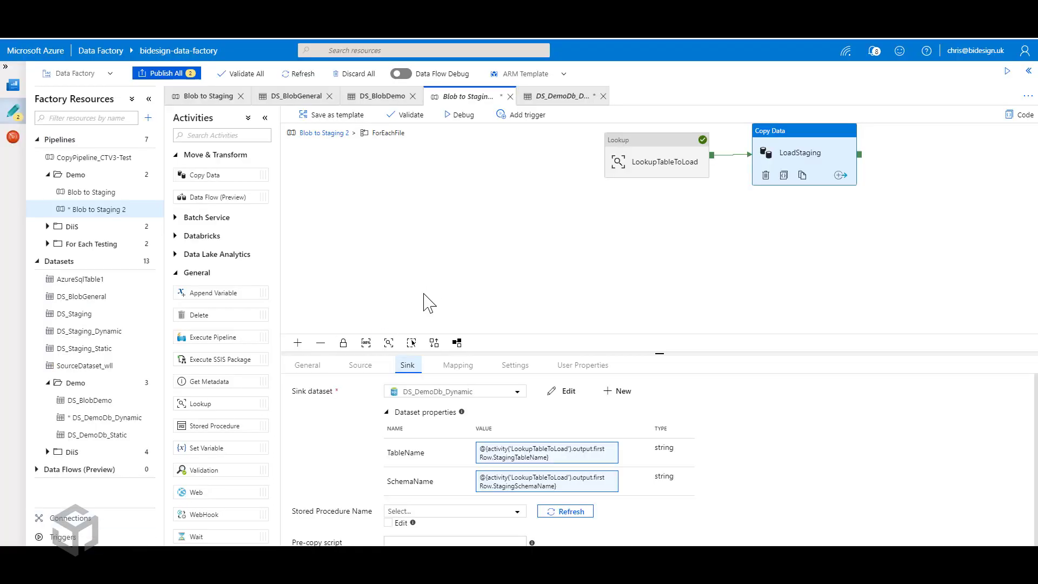
pyautogui.click(459, 115)
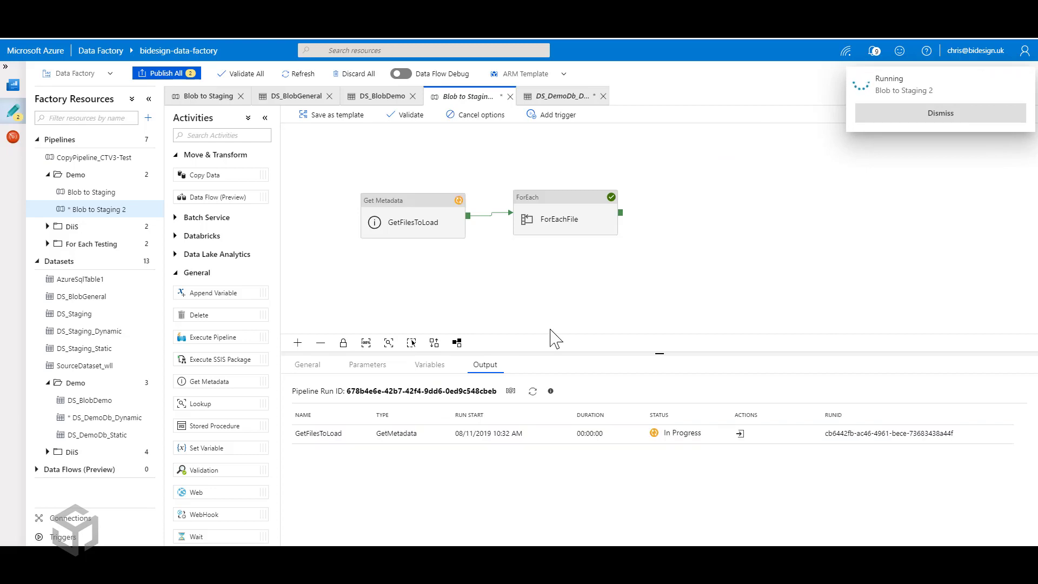
pyautogui.click(533, 392)
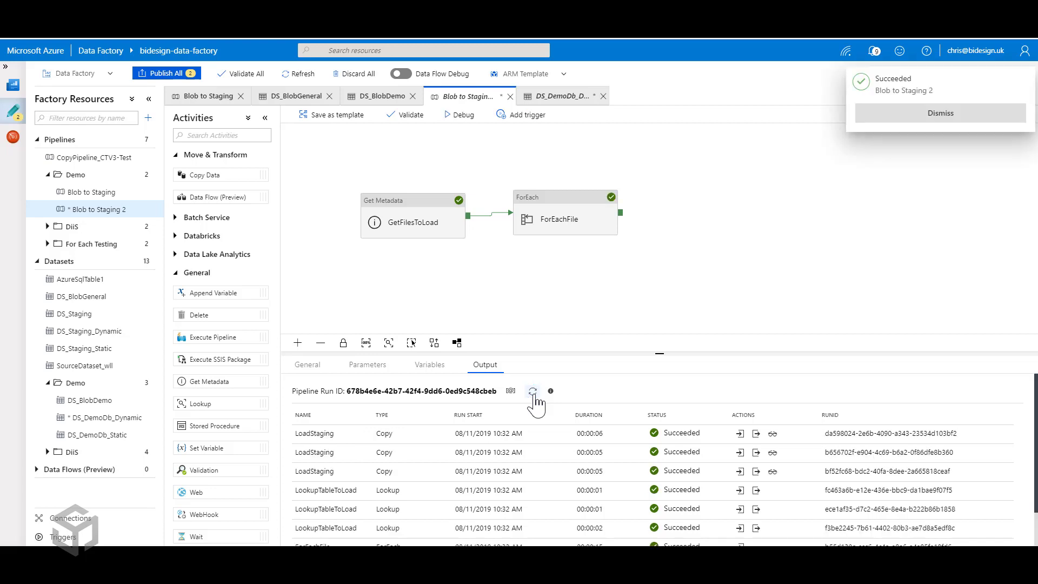
pyautogui.scroll(-1, 753, 330)
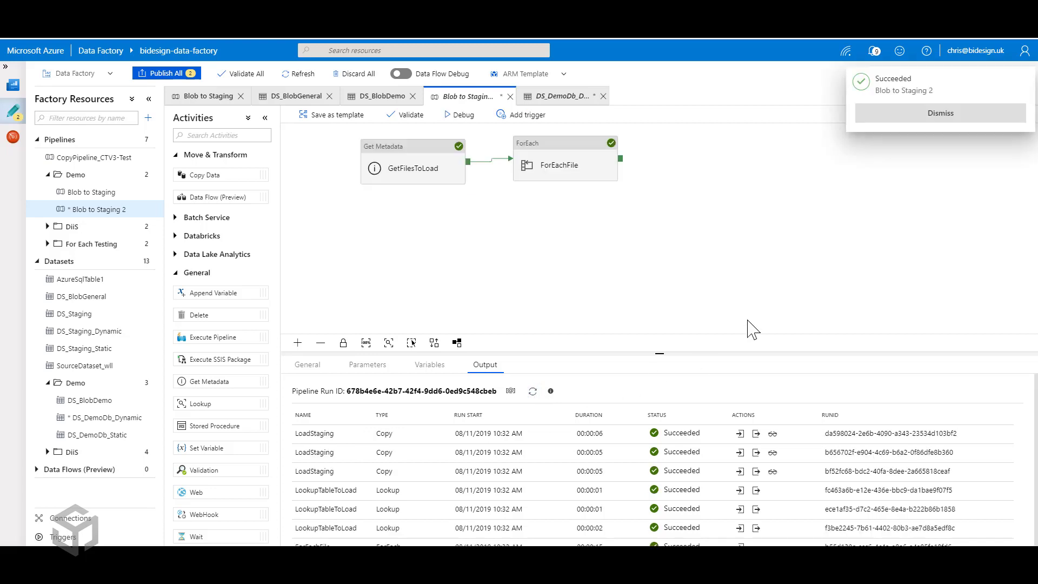
# Examine the output JSON and copy details of the first LoadStaging run, checking rows read and copied
pyautogui.click(757, 436)
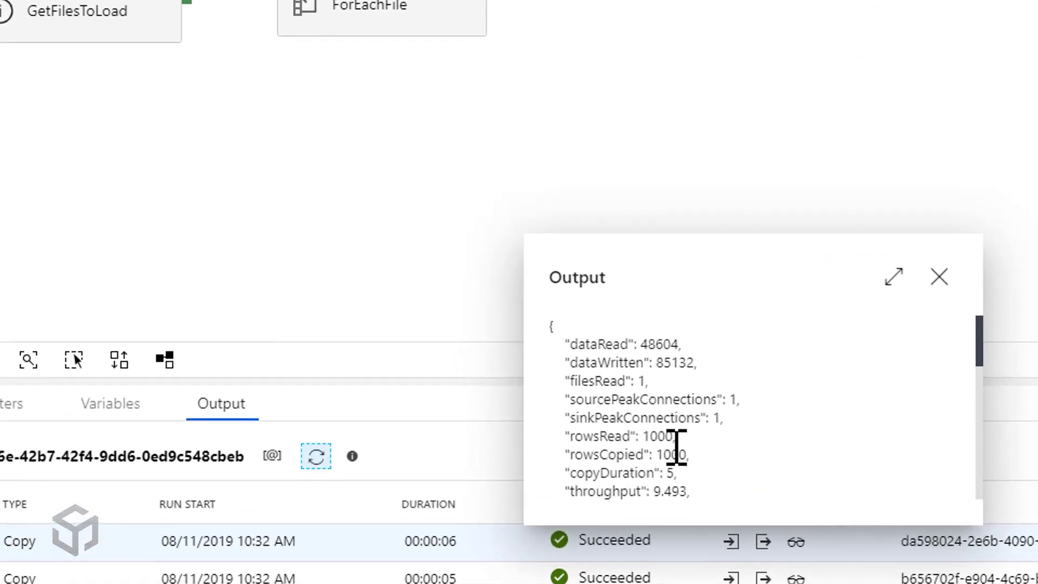
pyautogui.doubleClick(657, 436)
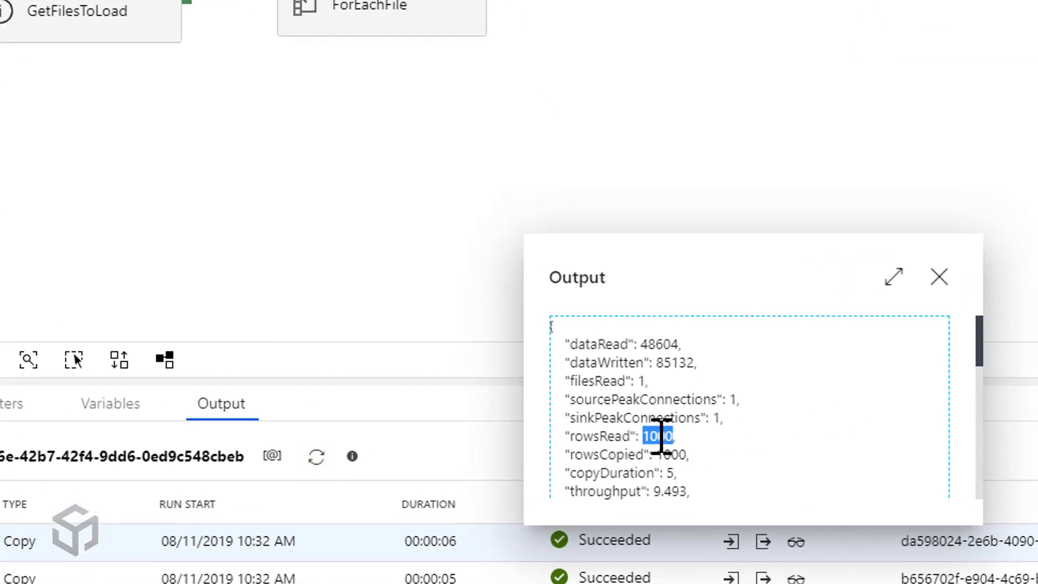
pyautogui.scroll(-2, 753, 438)
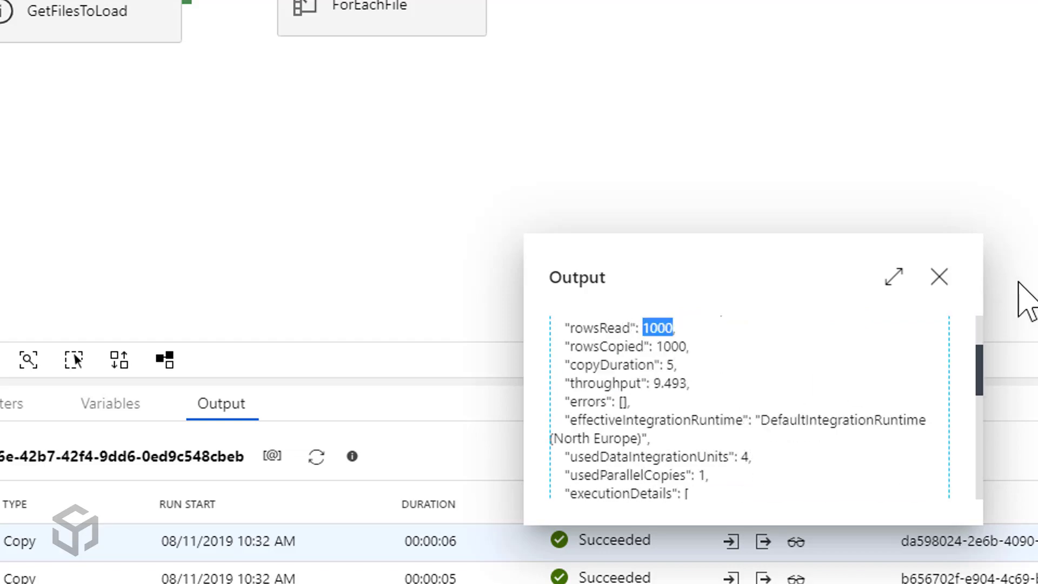
pyautogui.click(939, 277)
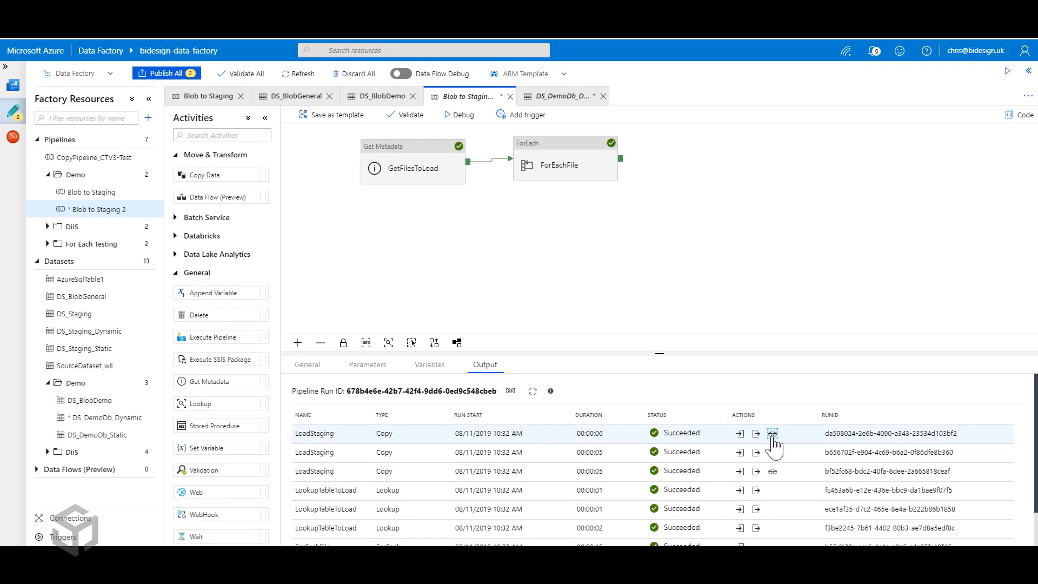
pyautogui.click(772, 435)
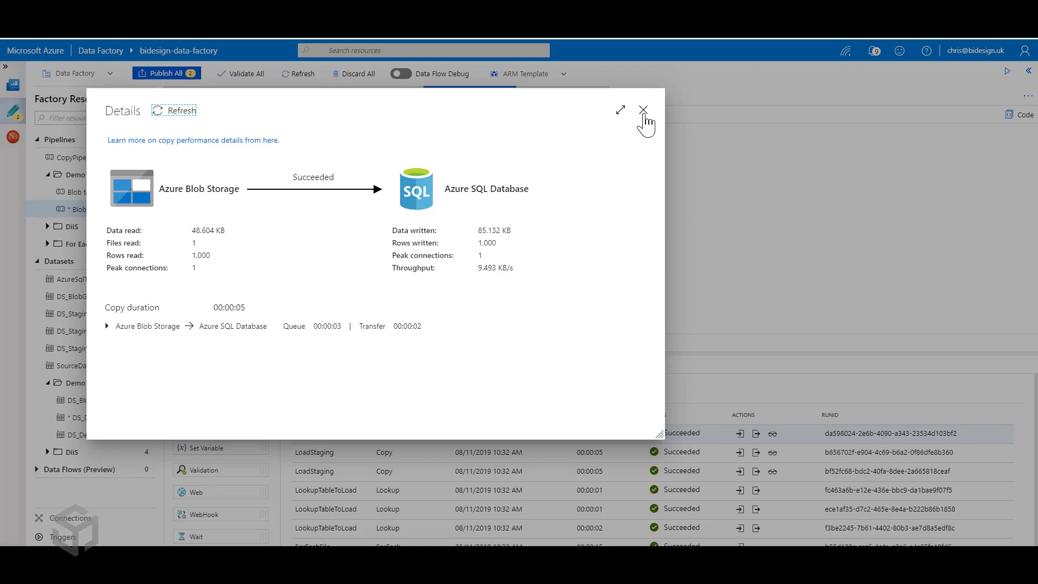
pyautogui.click(644, 110)
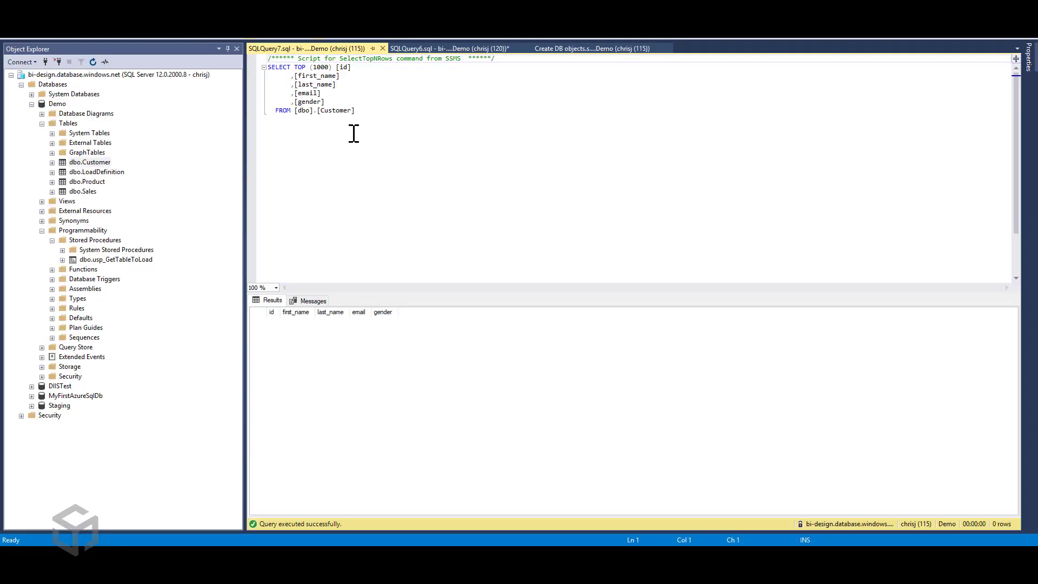
# In SQL Server Management Studio, rerun the dbo.Customer query and select the top 1000 rows of dbo.Product
pyautogui.click(352, 112)
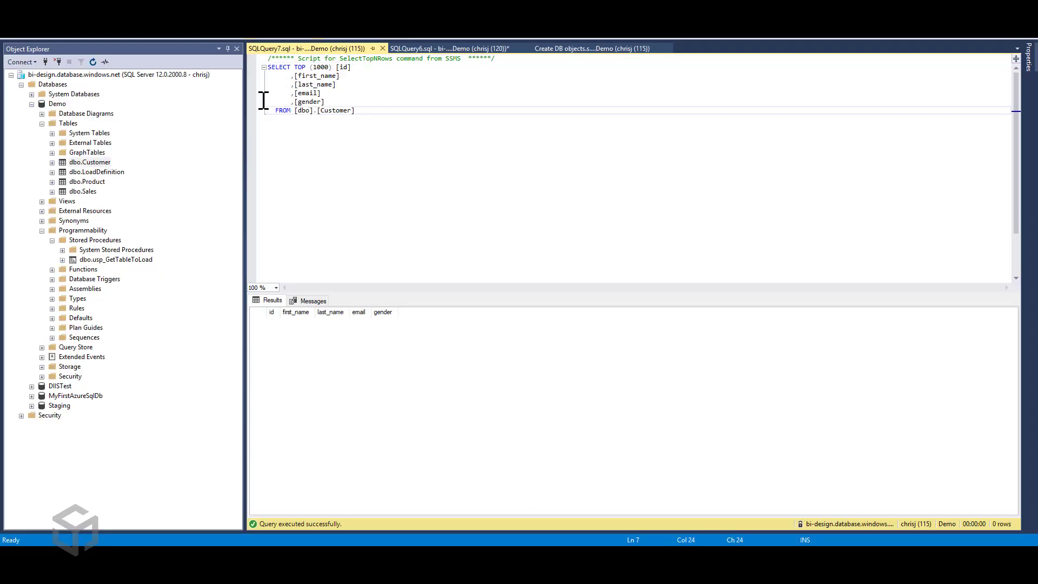
pyautogui.press('F5')
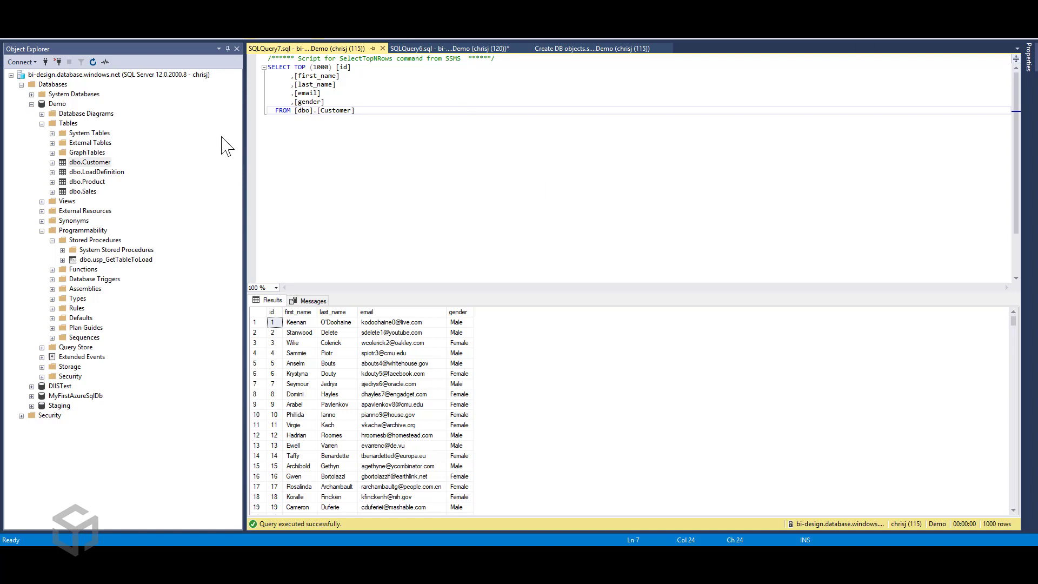
pyautogui.rightClick(103, 183)
pyautogui.press('Escape')
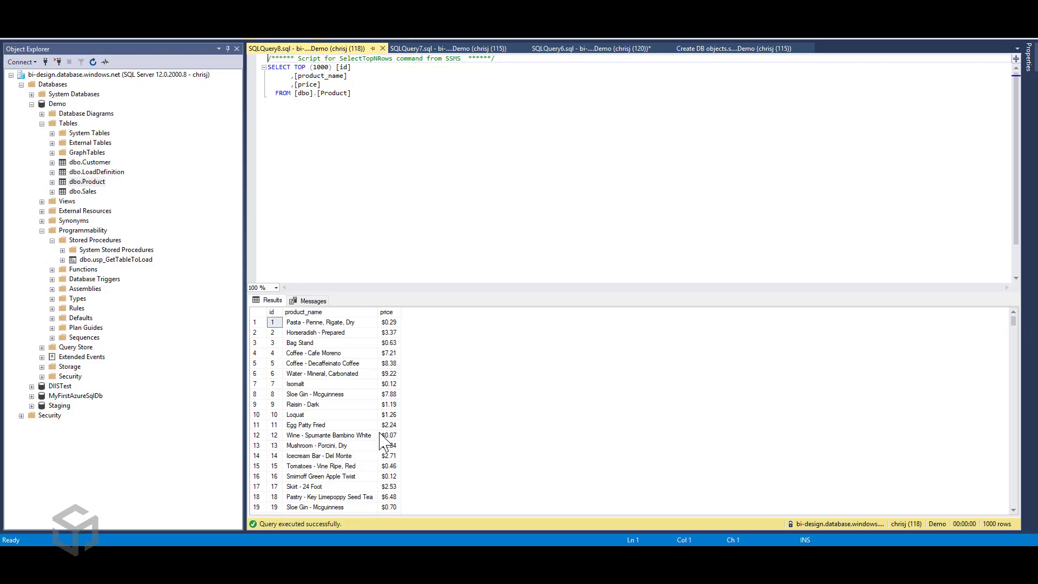
# Review the LoadDefinition inserts in the Create DB objects script, and query the top 1000 rows of dbo.LoadDefinition
pyautogui.click(727, 49)
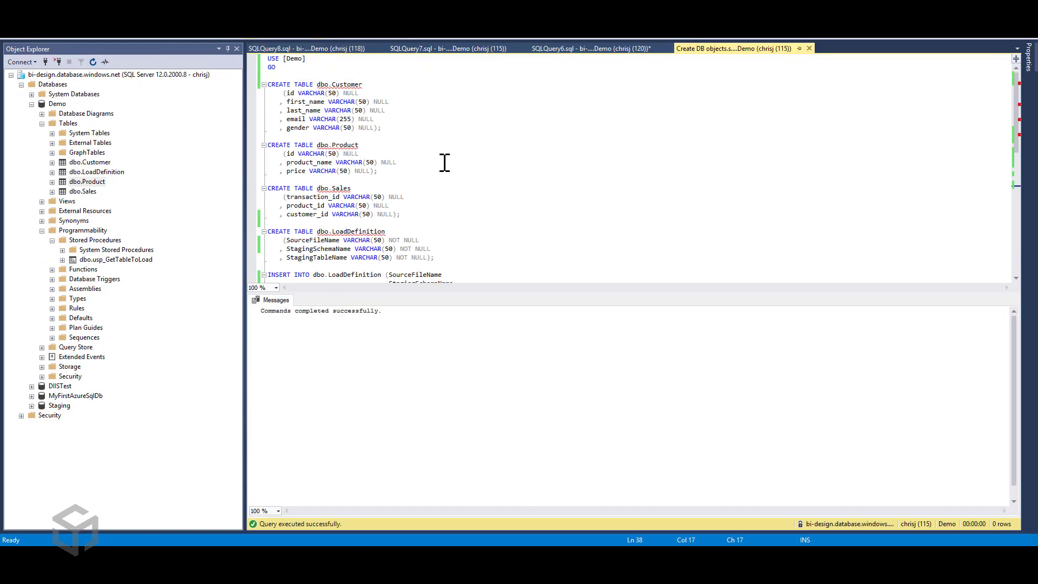
pyautogui.scroll(-8, 435, 173)
pyautogui.click(425, 190)
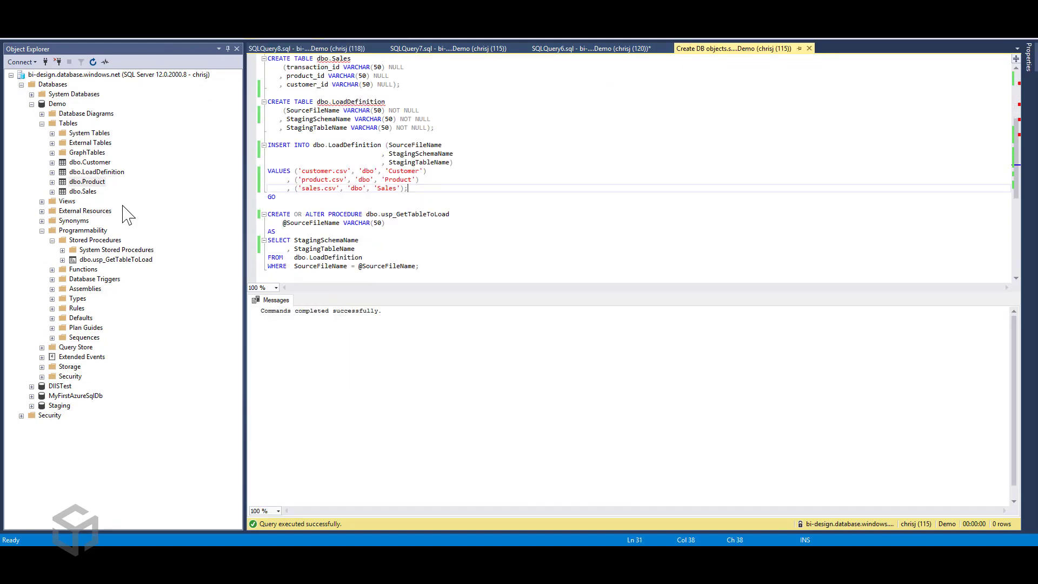
pyautogui.click(108, 173)
pyautogui.rightClick(109, 174)
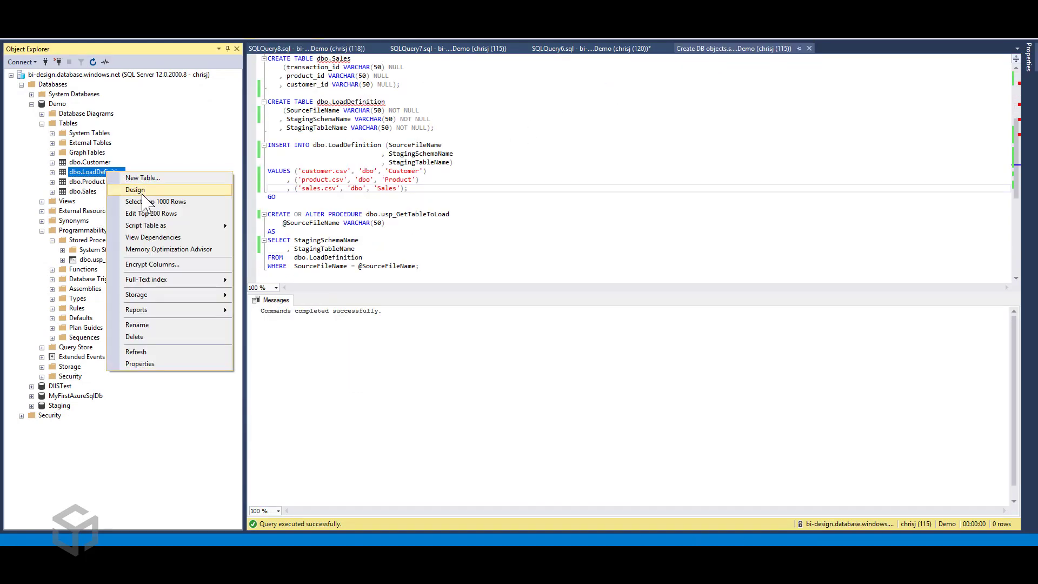
pyautogui.click(550, 139)
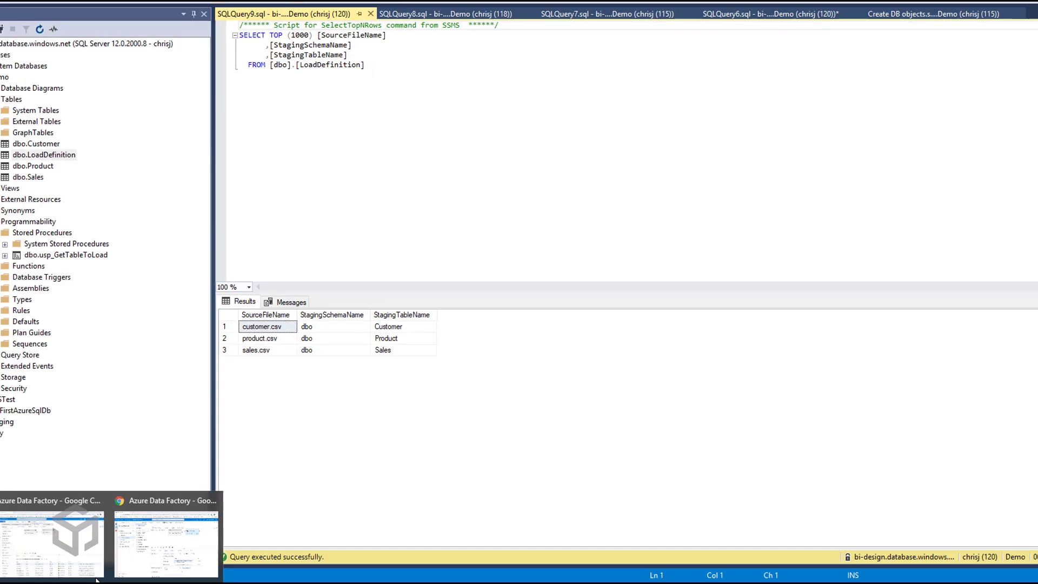
# Switch back to Azure Data Factory to view the Blob to Staging 2 pipeline and its debug output
pyautogui.click(124, 522)
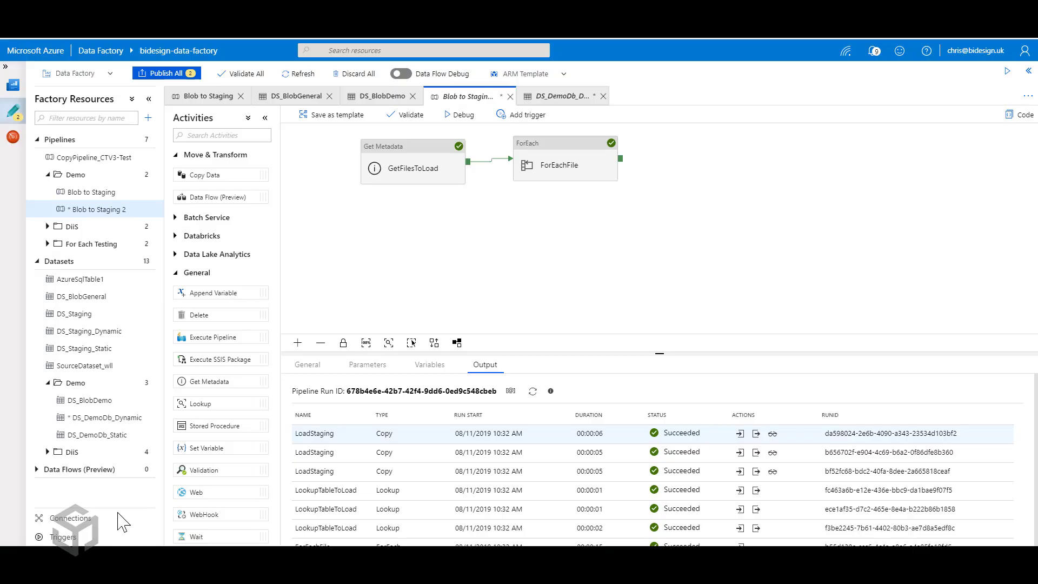
pyautogui.click(680, 267)
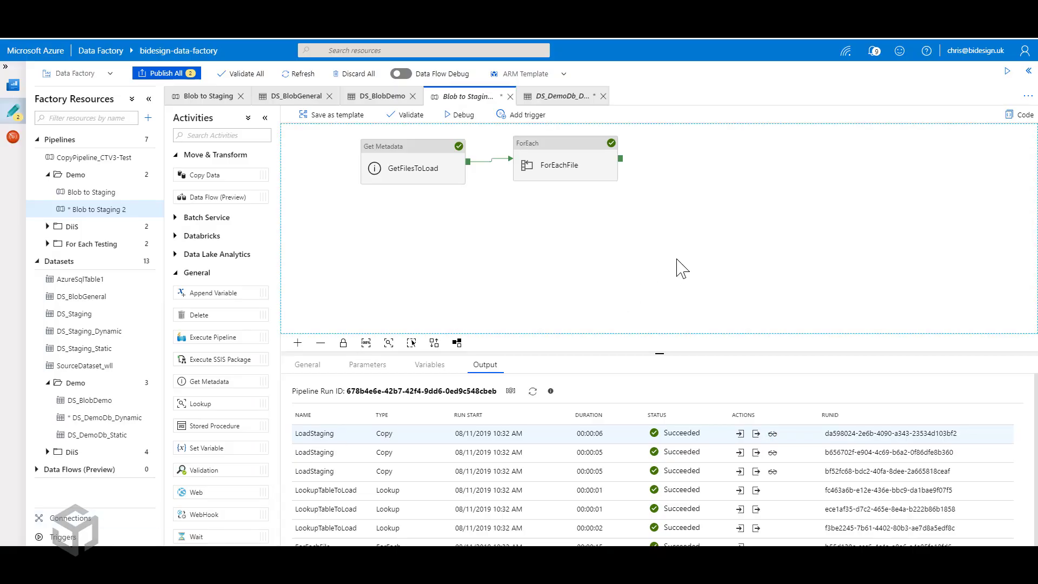